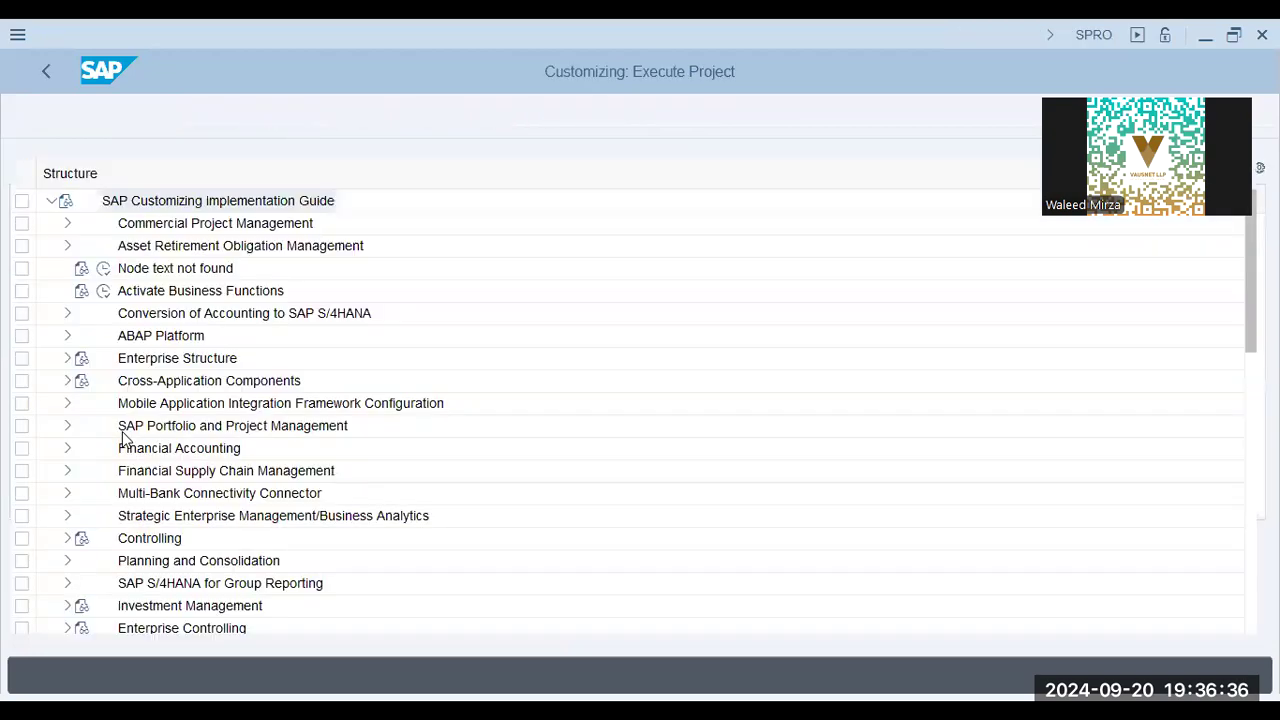
Expand the Production node in the SAP Customizing Implementation Guide structure
scroll(123, 448, down, 3)
click(145, 582)
scroll(143, 563, down, 2)
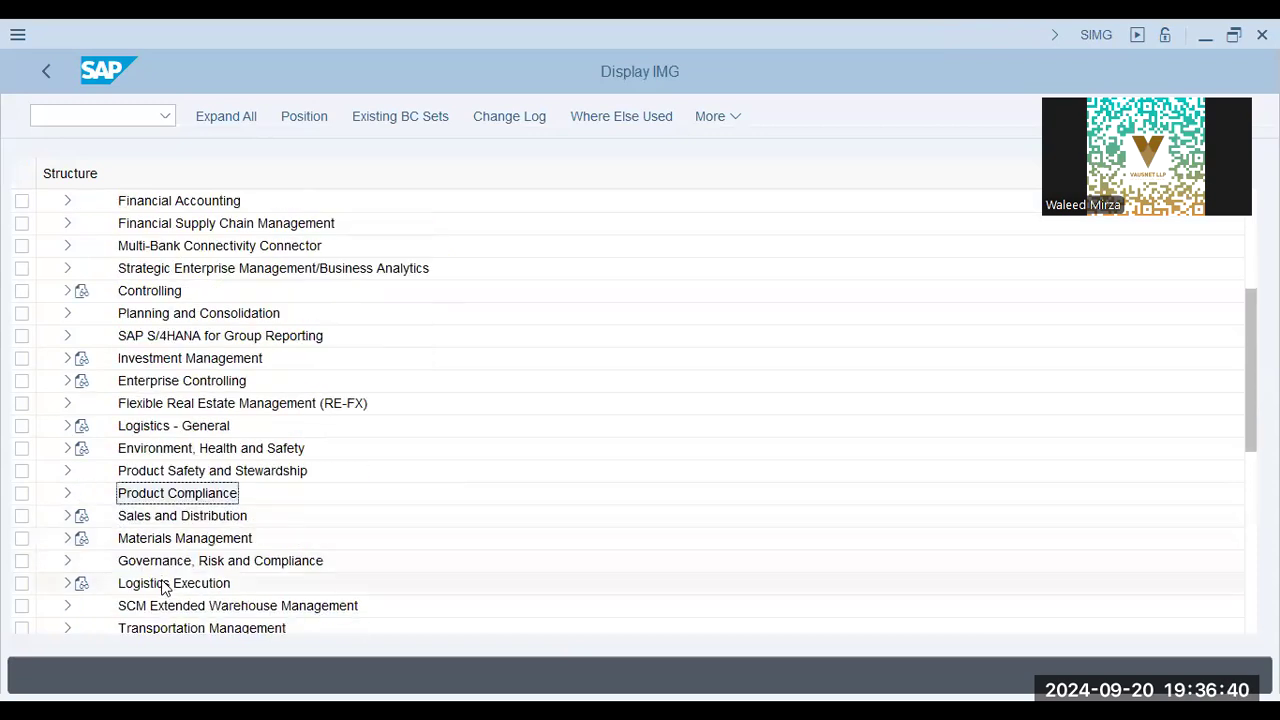
scroll(165, 567, down, 4)
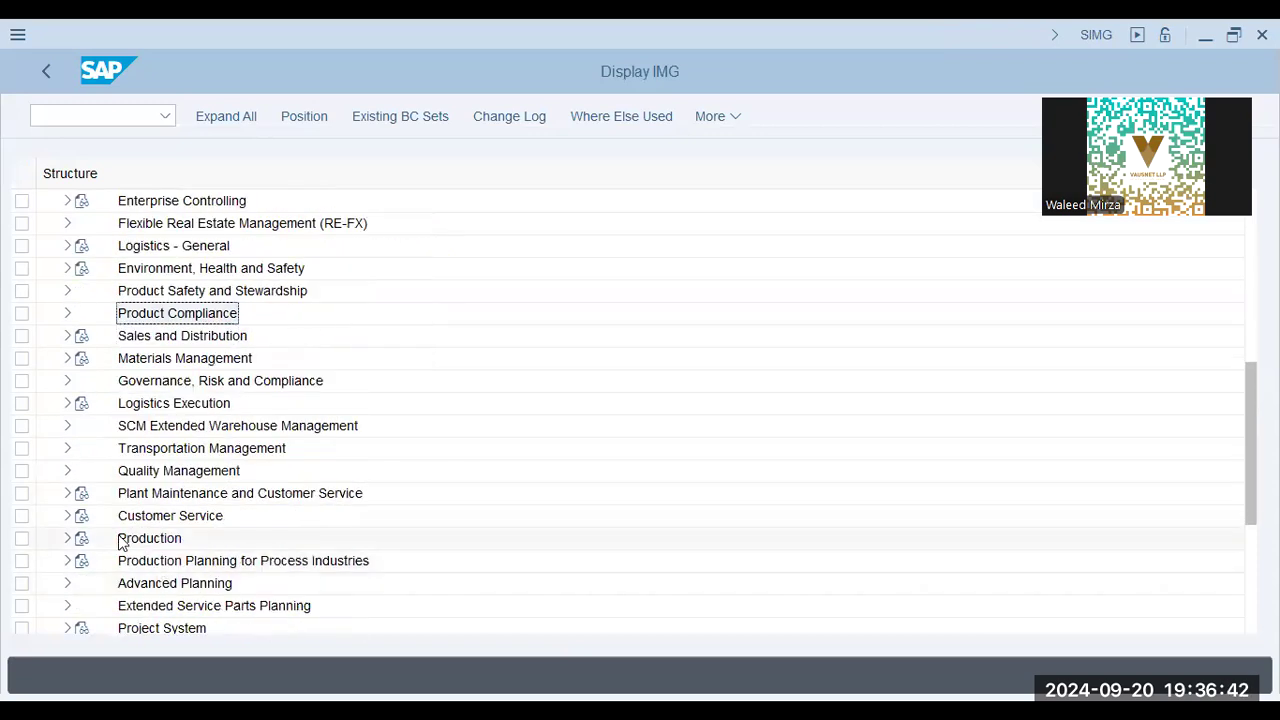
click(68, 538)
click(167, 352)
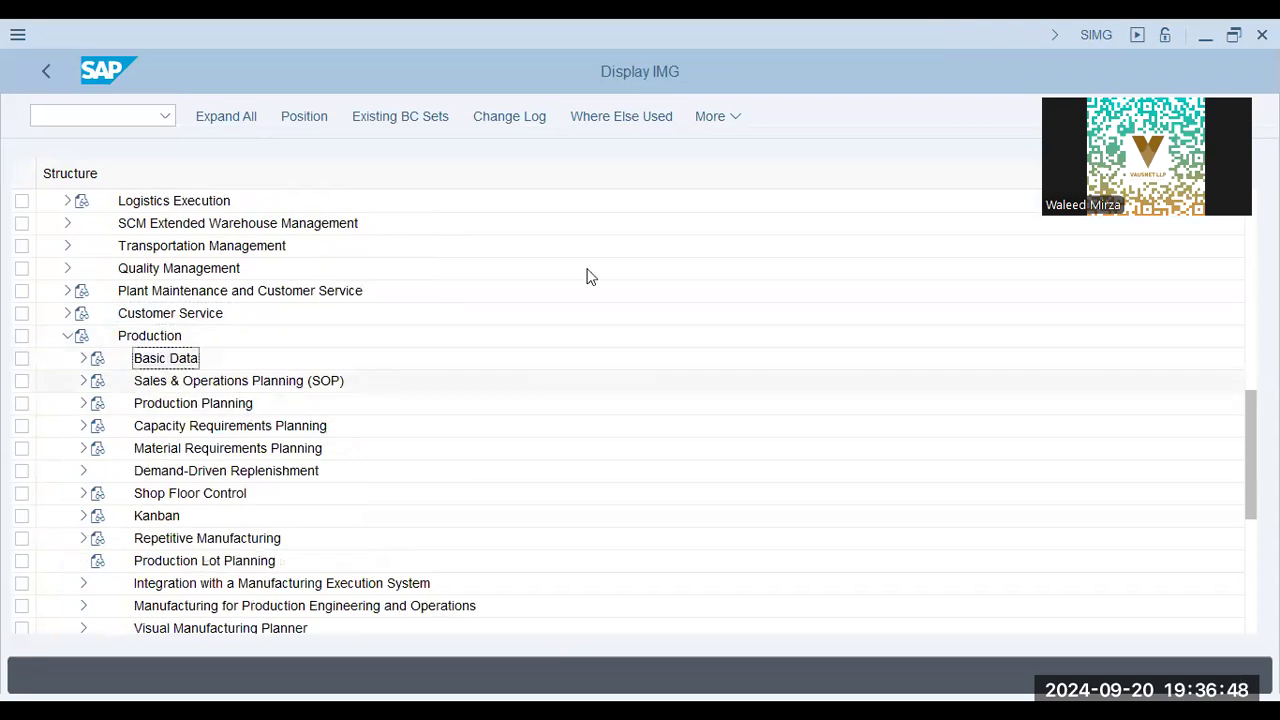
Execute the Define control key activity under Production > Basic Data > Work Center > Routing Data
click(83, 358)
click(99, 381)
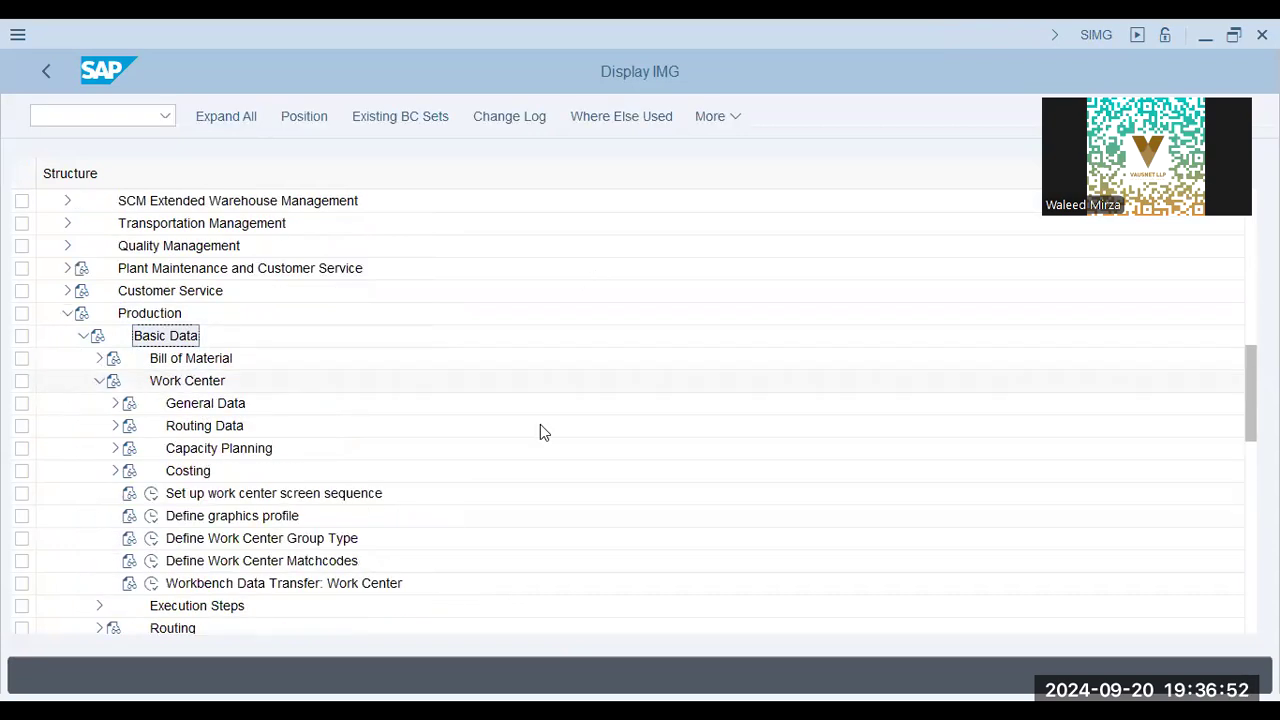
click(114, 426)
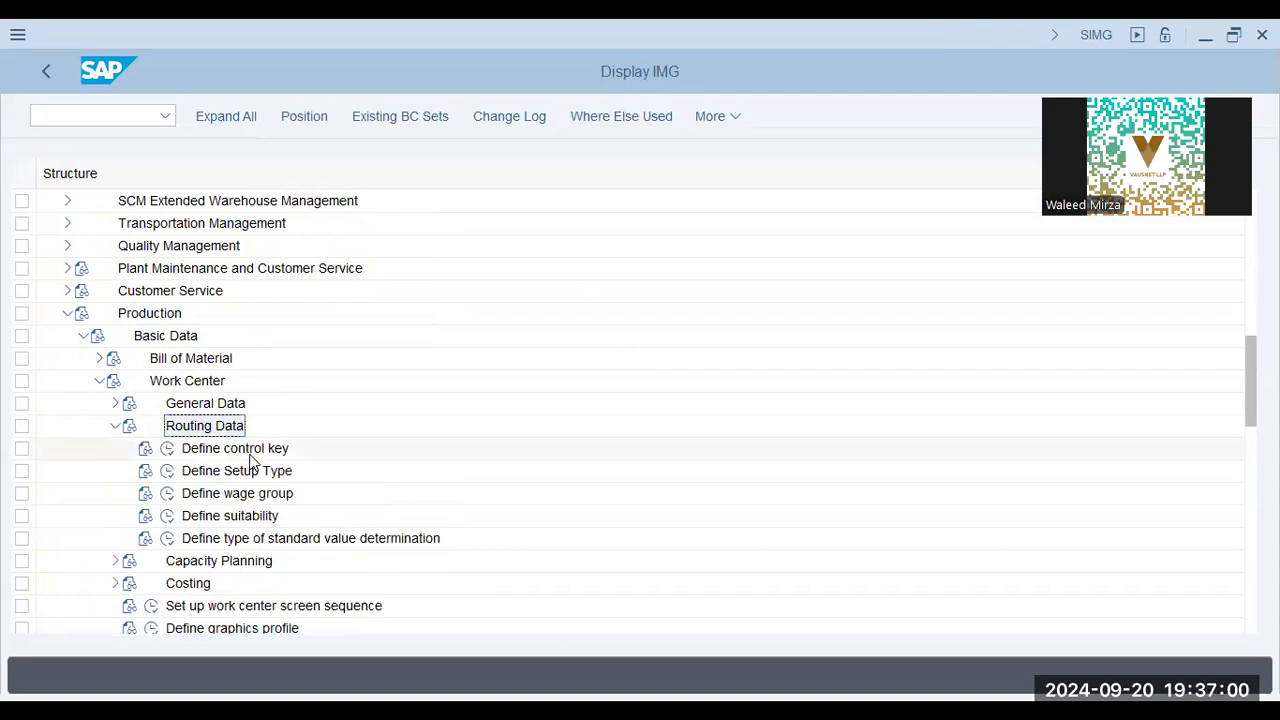
click(167, 448)
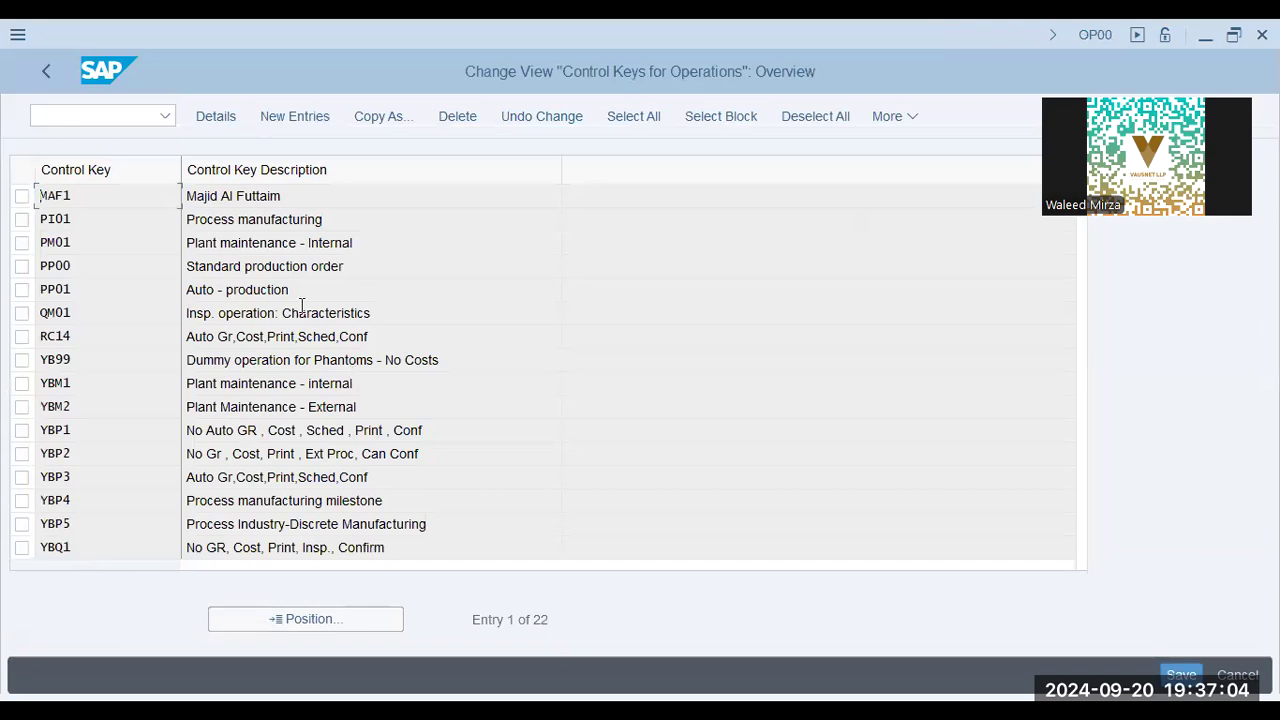
Examine the control keys for operations and their descriptions, from standard and automatic production to maintenance, process manufacturing and goods receipt keys
click(314, 266)
click(146, 263)
drag(408, 266, 134, 285)
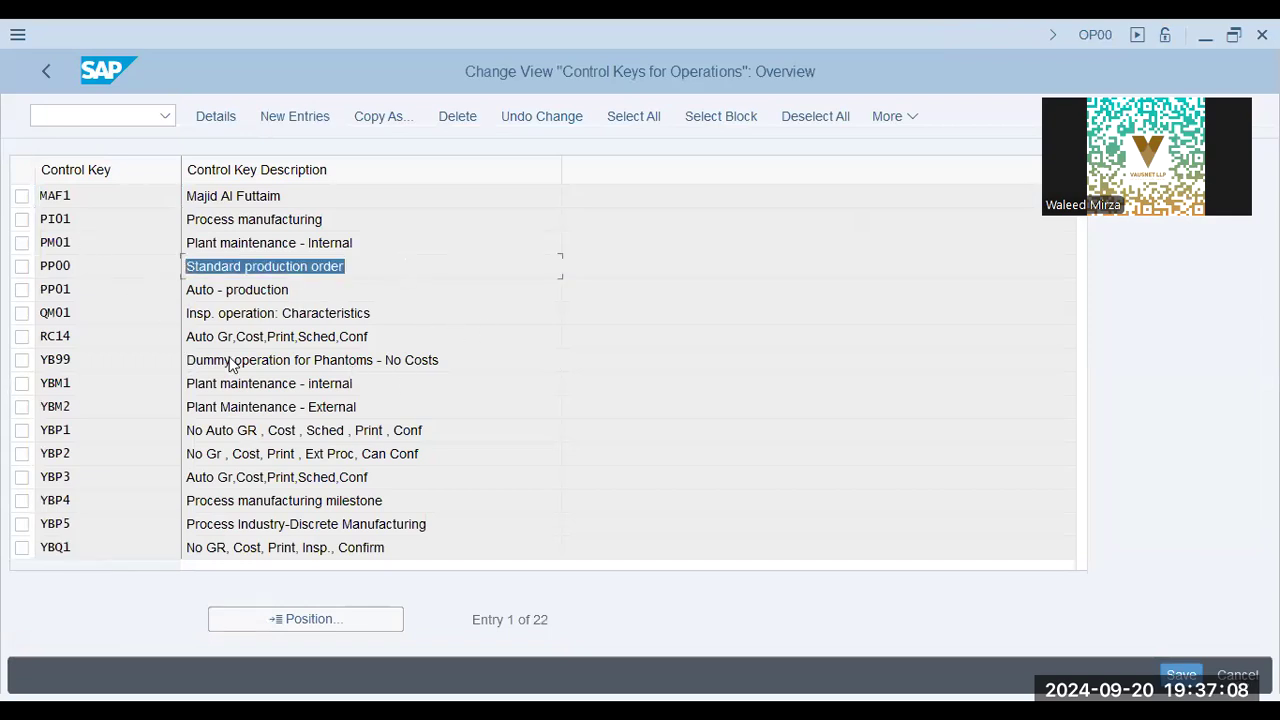
click(229, 363)
drag(324, 432, 184, 431)
drag(429, 500, 140, 517)
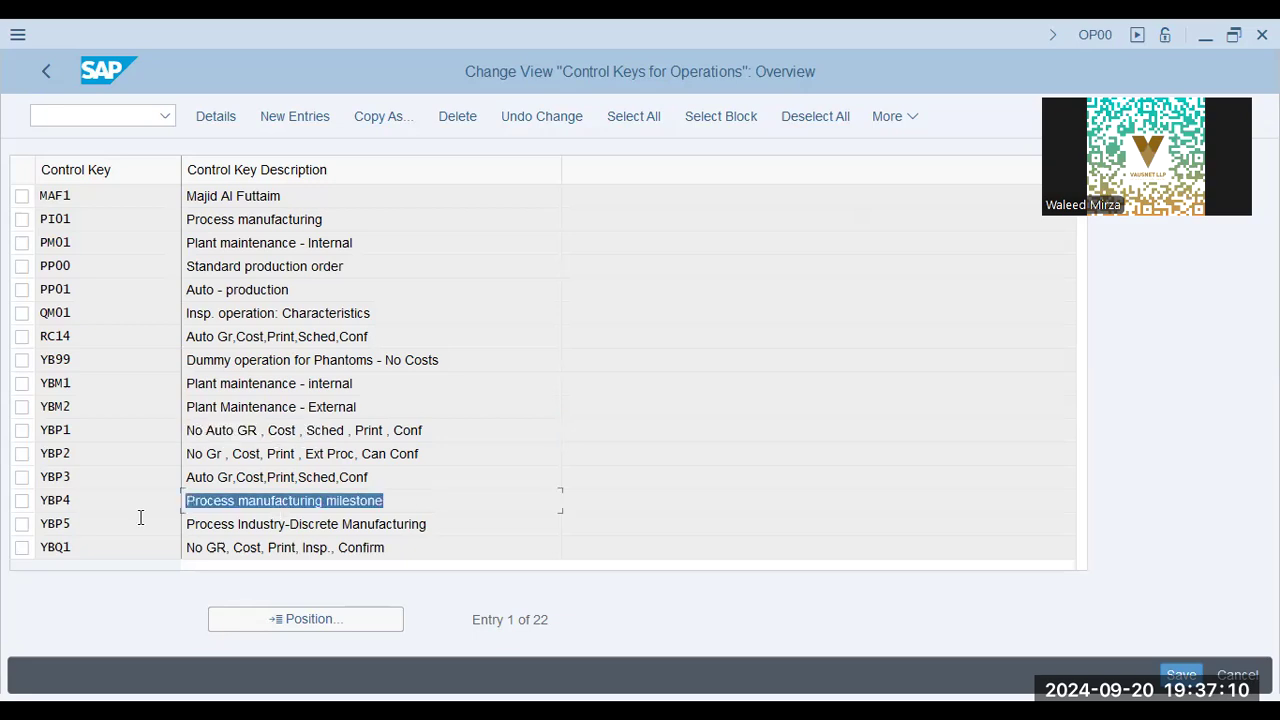
click(426, 527)
drag(274, 522, 430, 524)
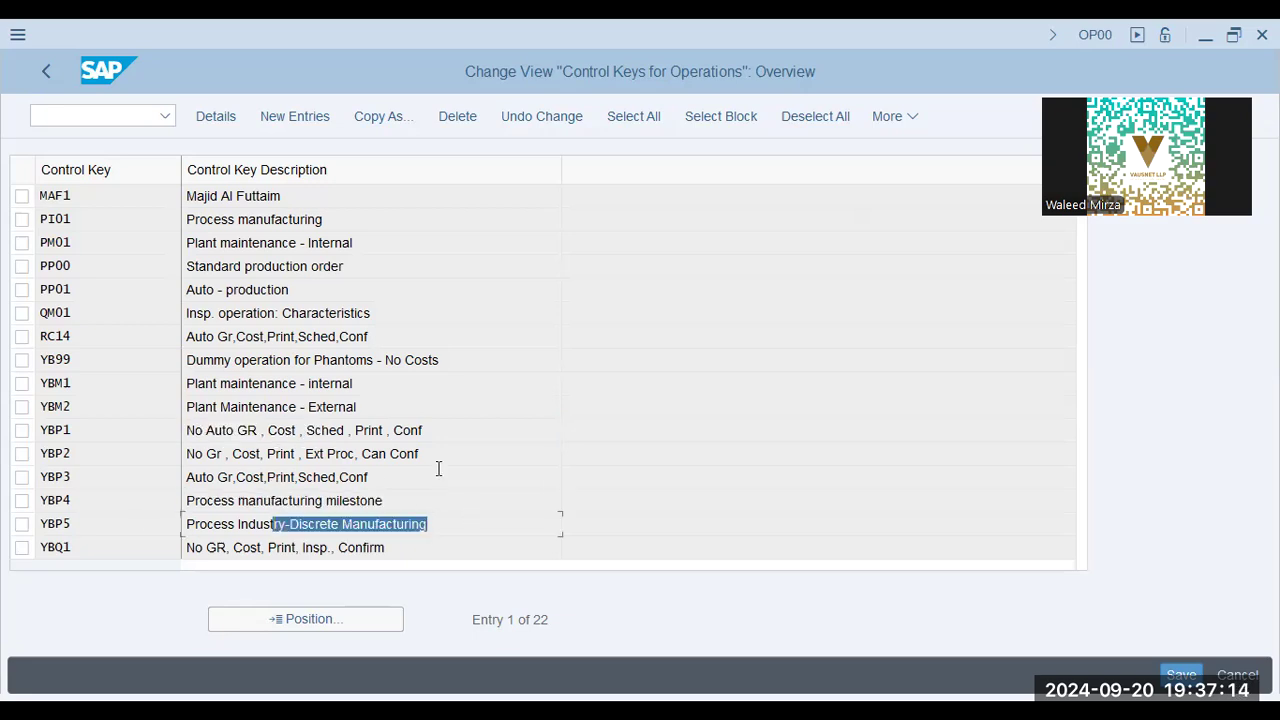
click(407, 518)
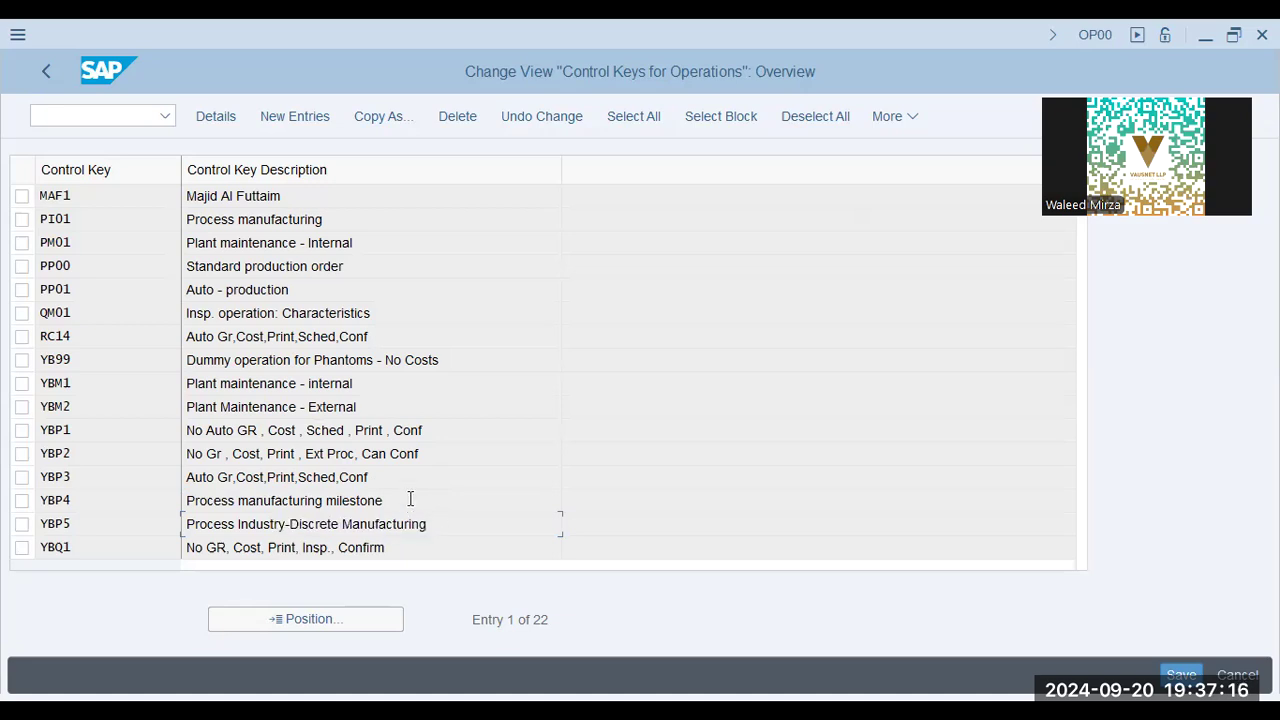
drag(410, 498, 96, 526)
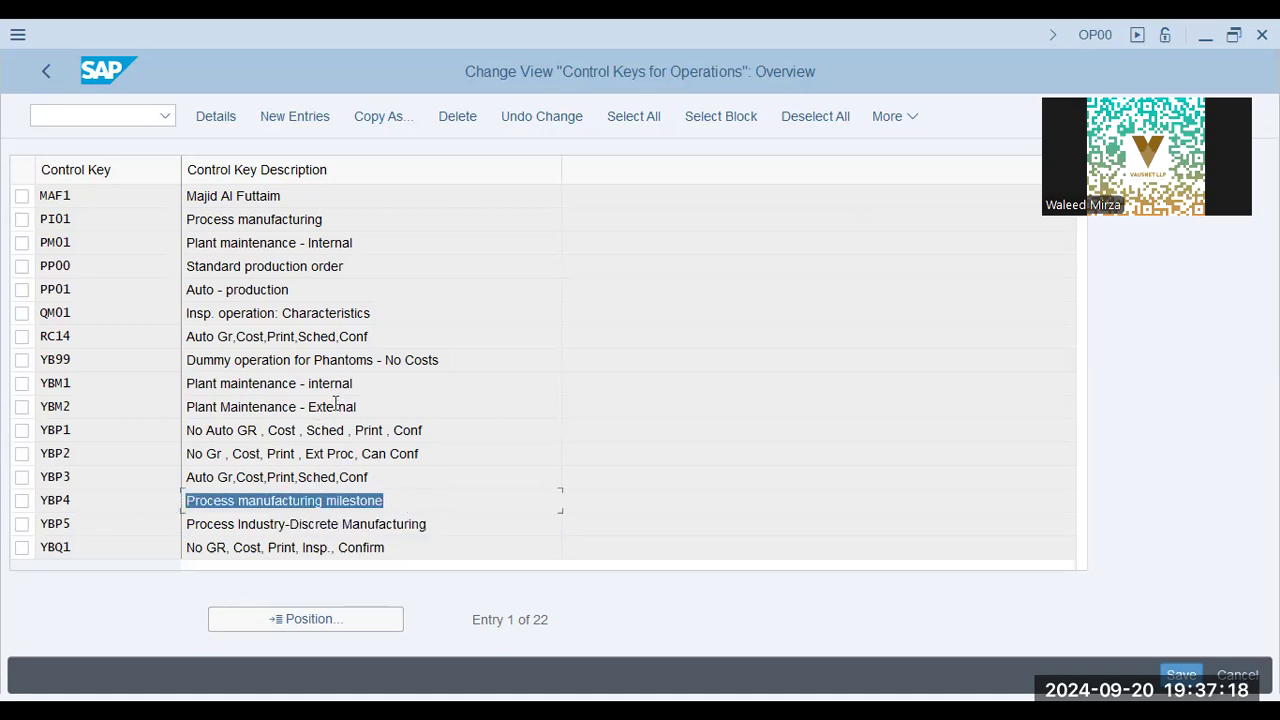
drag(394, 383, 77, 354)
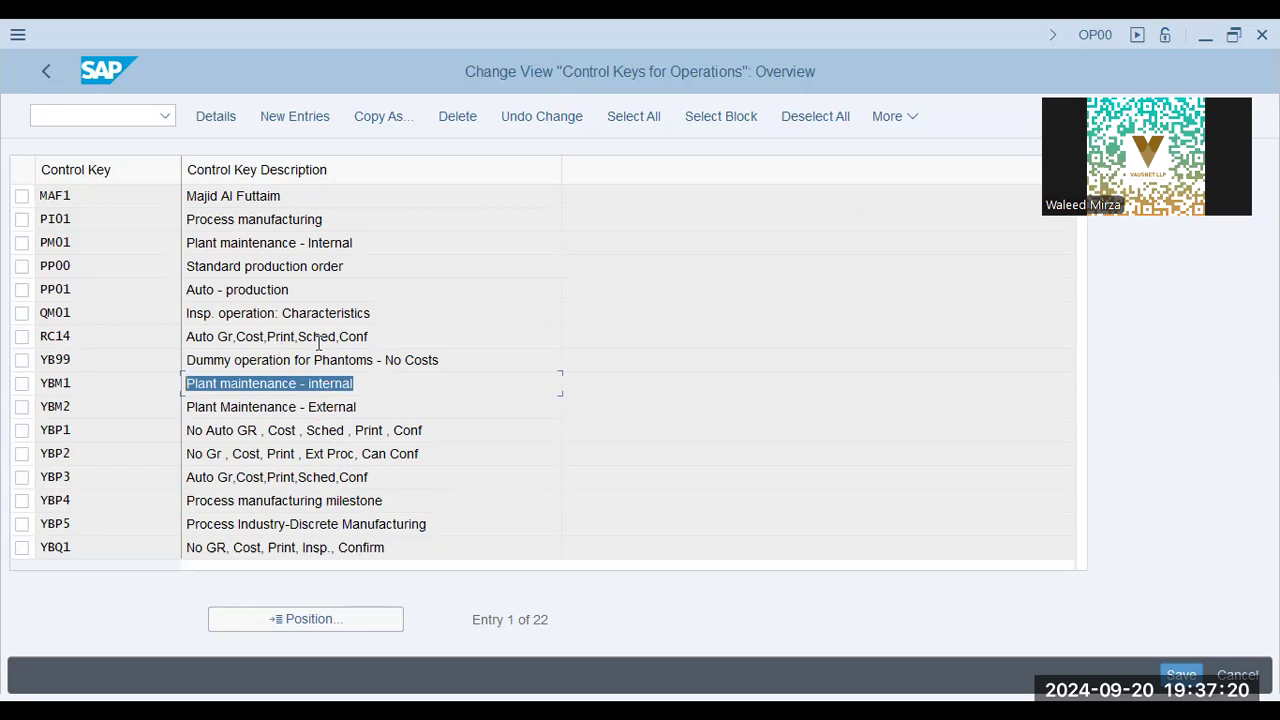
drag(333, 288, 14, 334)
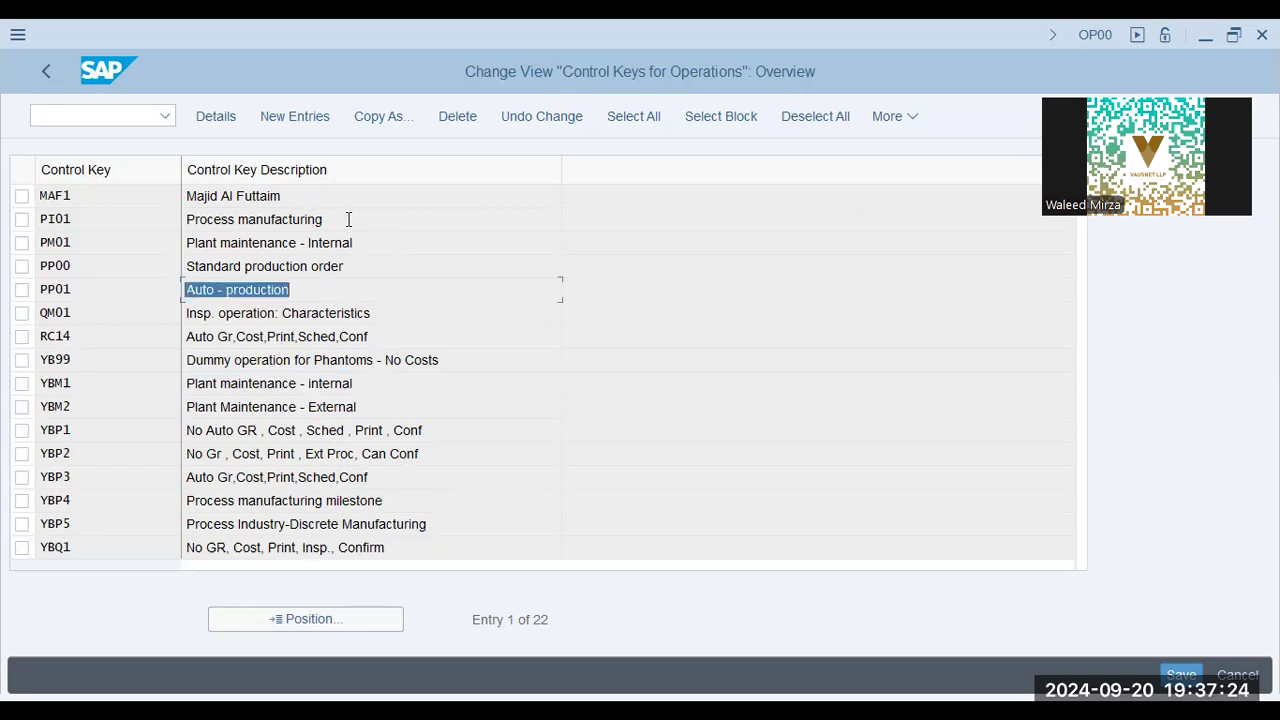
drag(346, 219, 10, 281)
scroll(246, 338, down, 5)
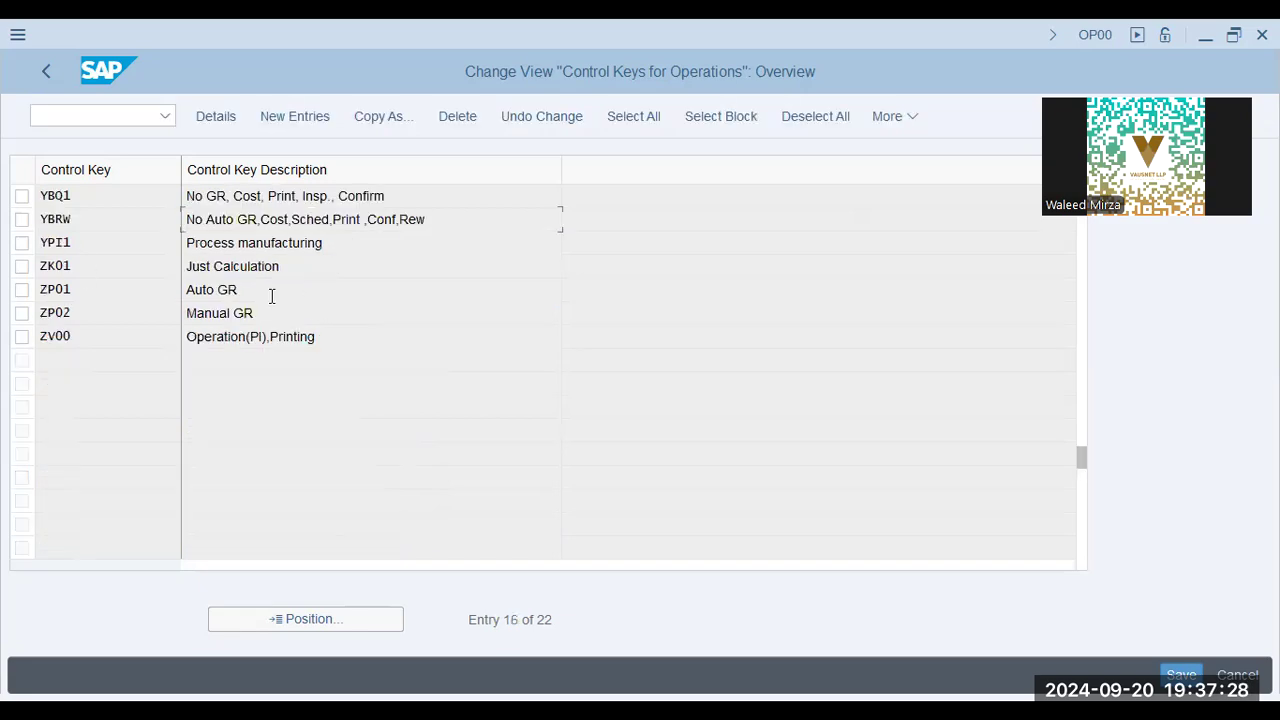
drag(264, 292, 7, 322)
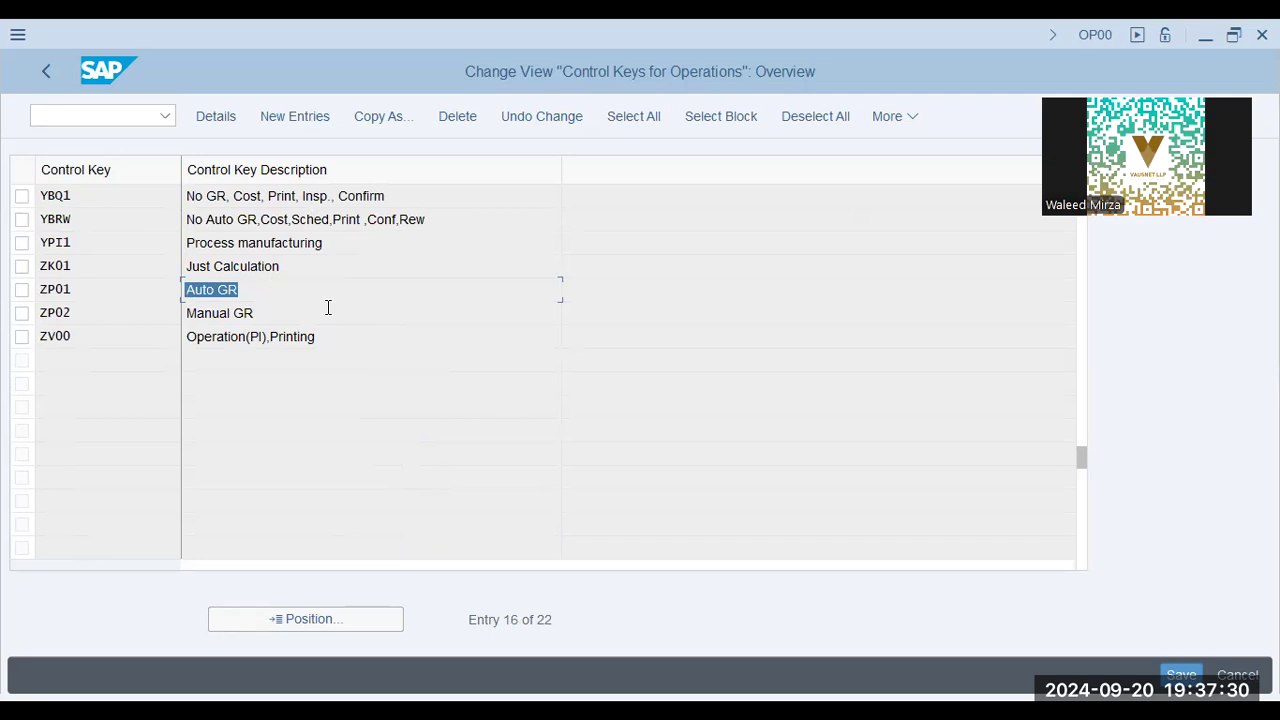
scroll(328, 310, up, 5)
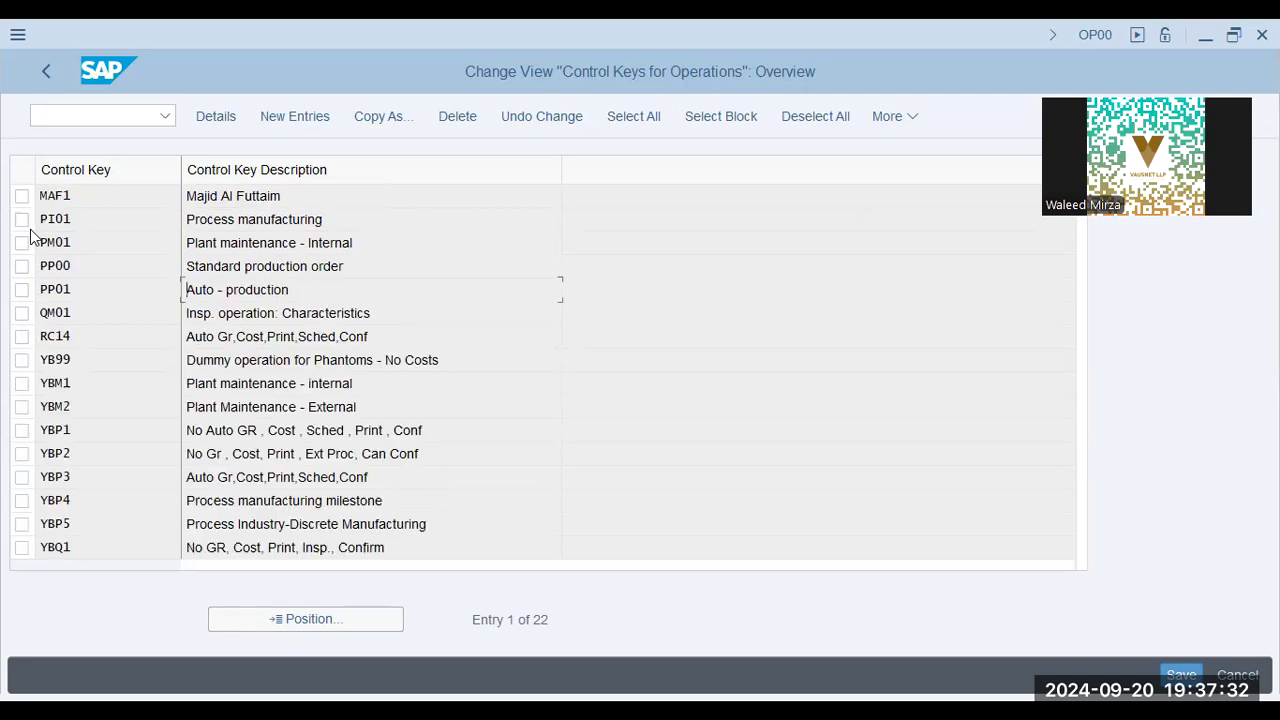
Review the details and indicators of control key PP00, Standard production order, and return to the overview
click(106, 263)
double_click(483, 274)
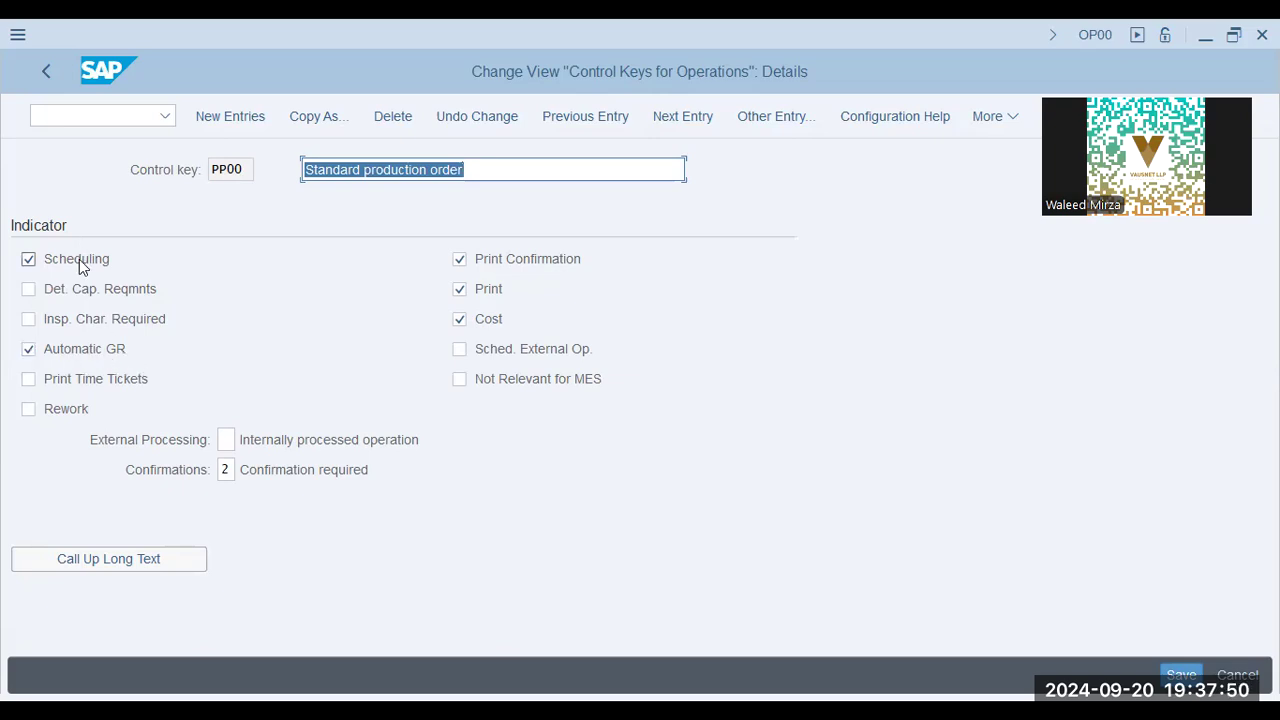
click(246, 169)
drag(246, 169, 146, 150)
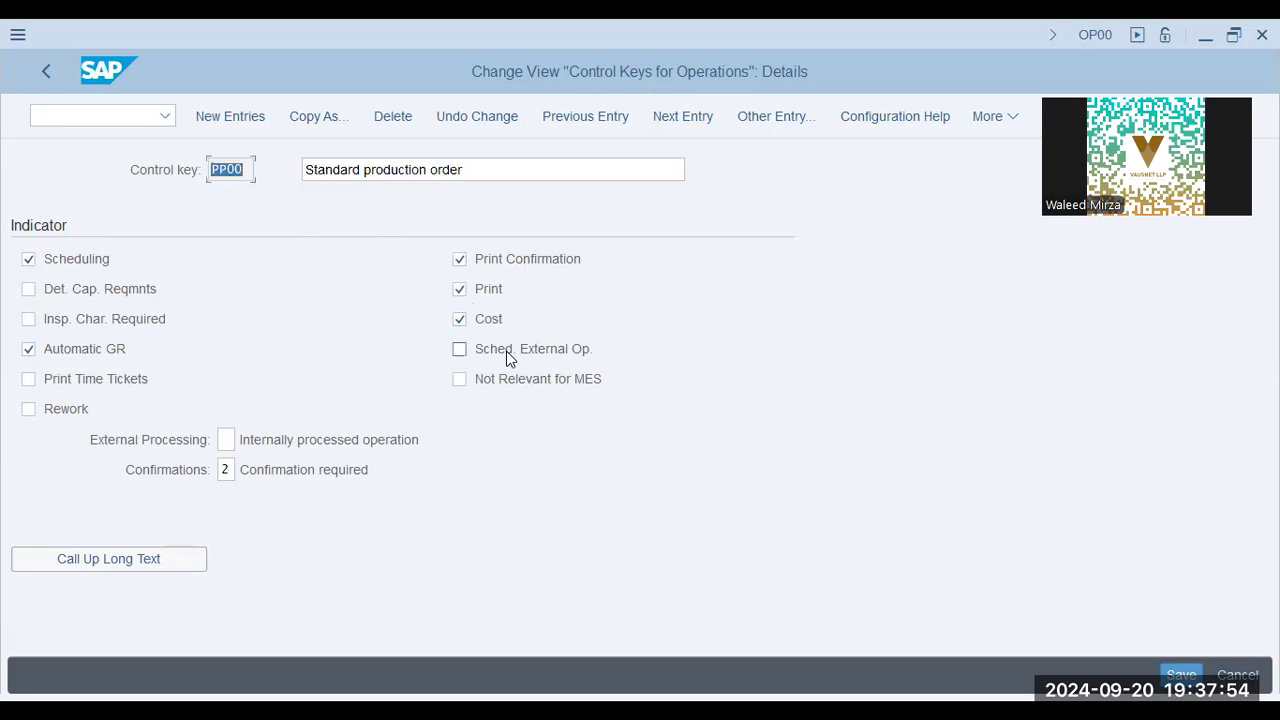
click(460, 318)
drag(478, 169, 7, 174)
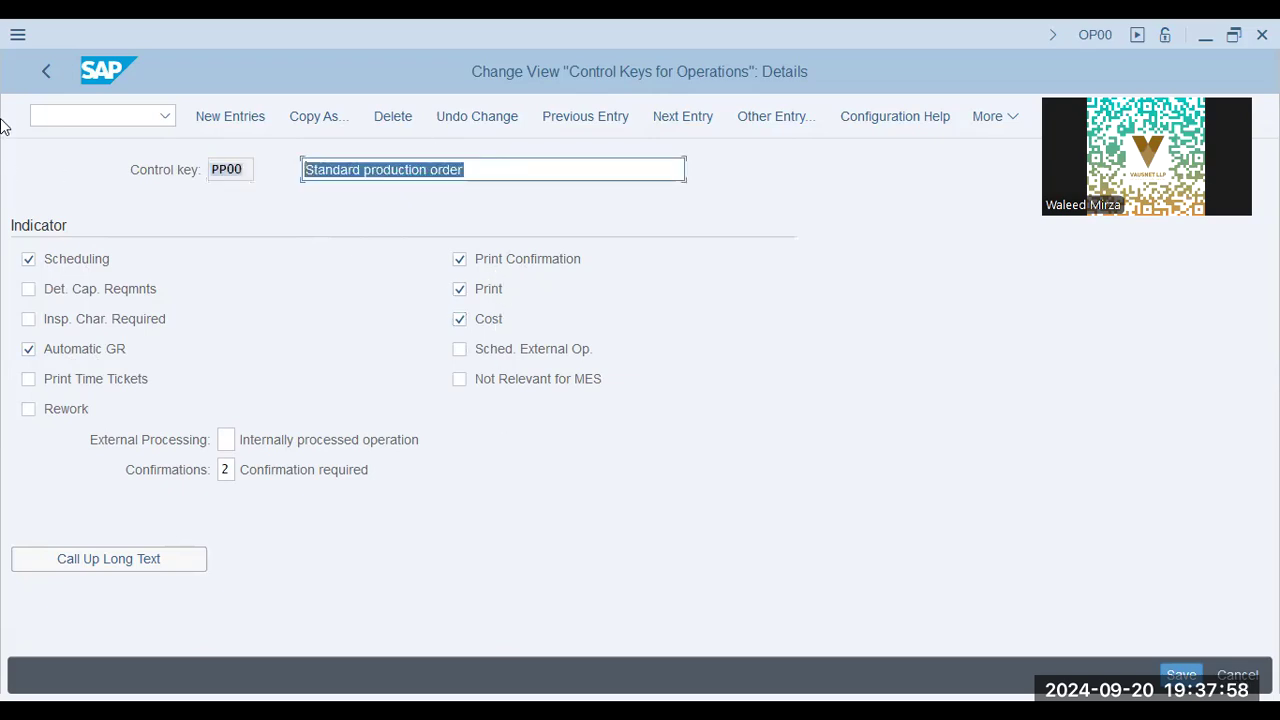
click(44, 80)
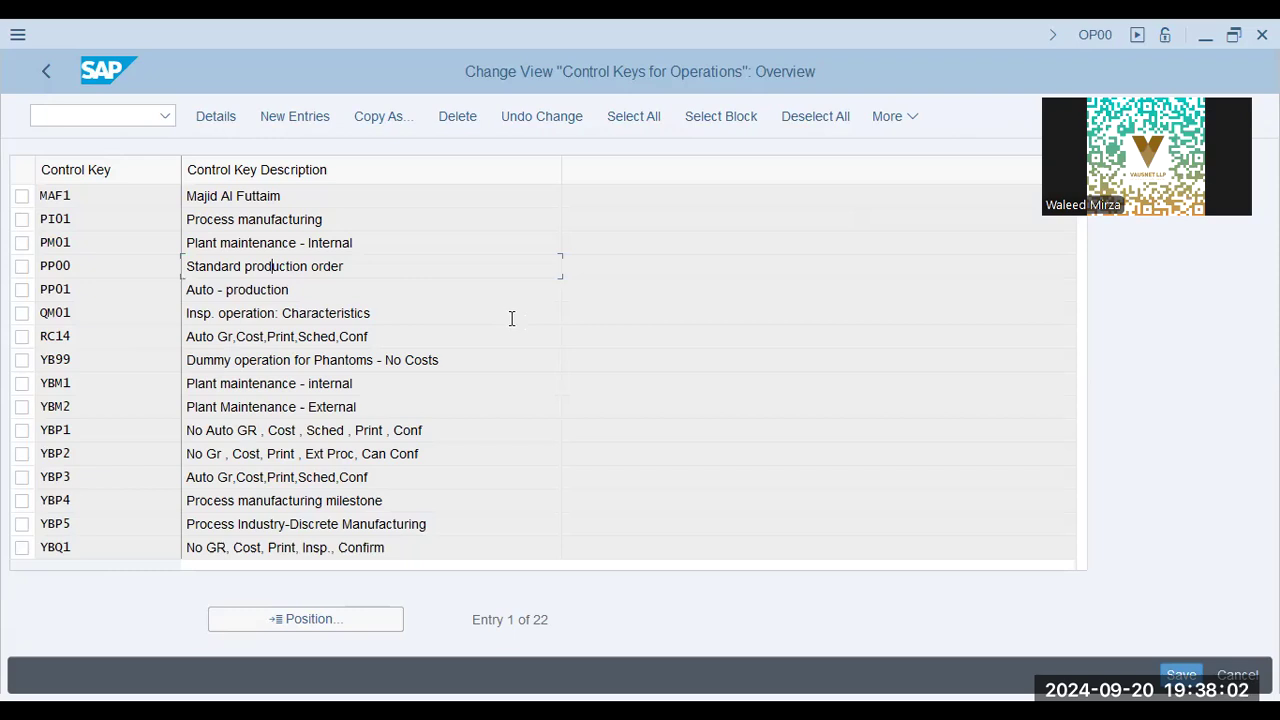
Check the customizing path on the presentation slide and collapse the Work Center branch in the guide structure
key(alt+Tab)
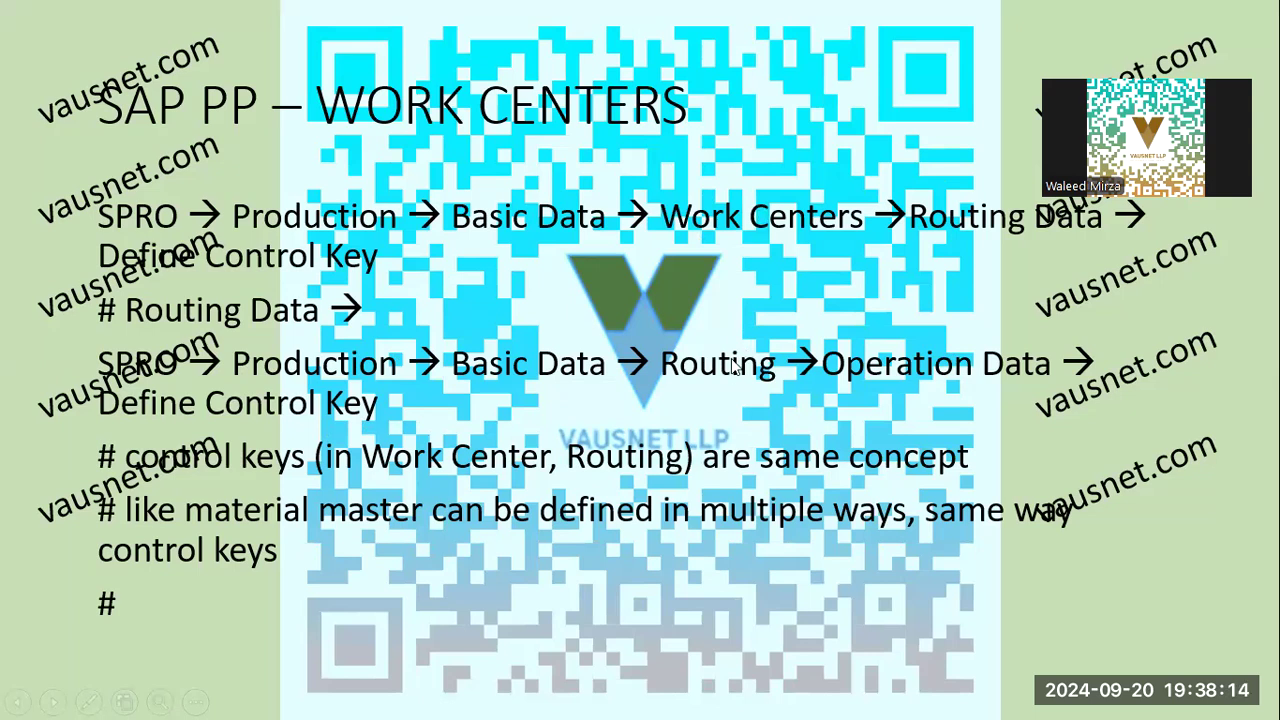
key(alt+Tab)
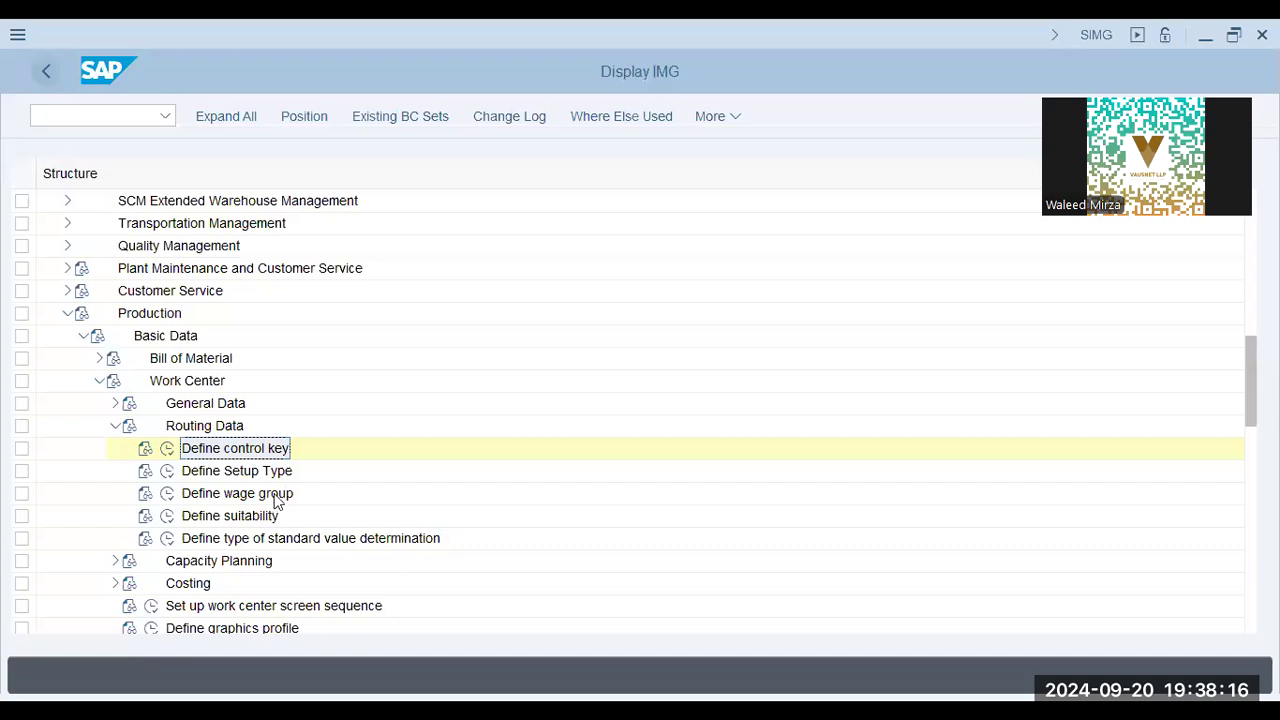
click(111, 426)
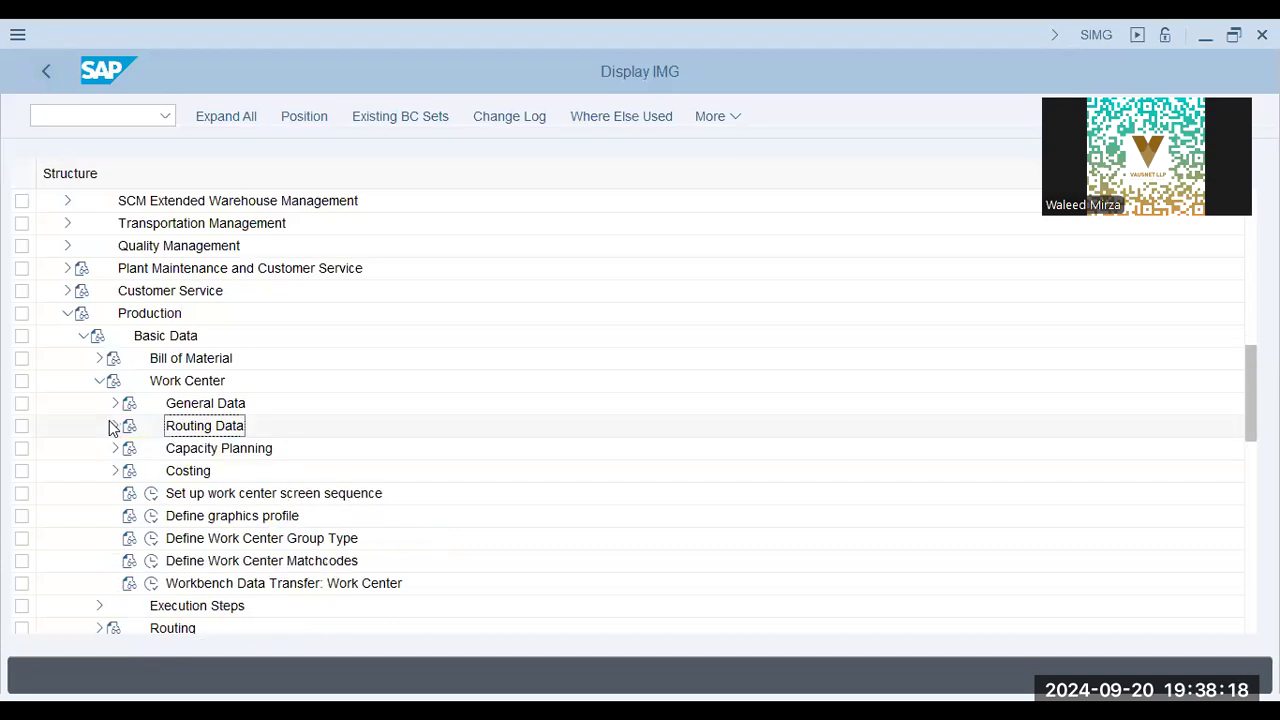
key(alt+Tab)
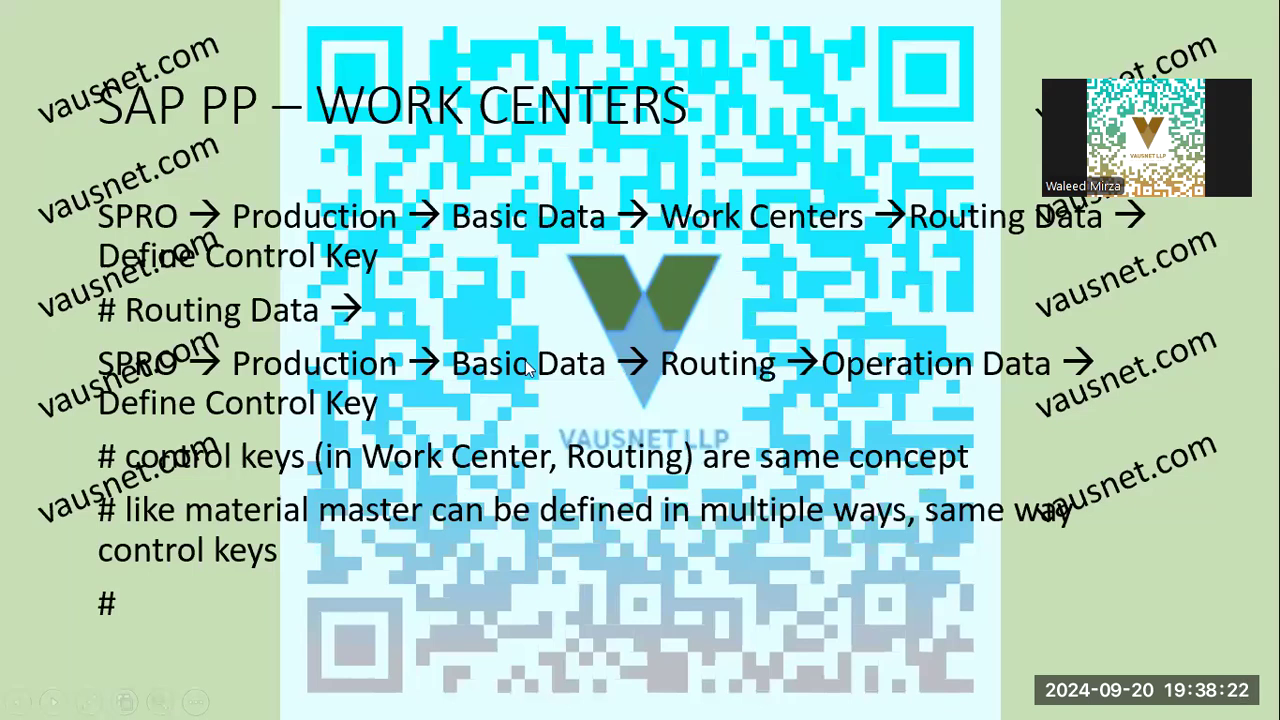
key(alt+Tab)
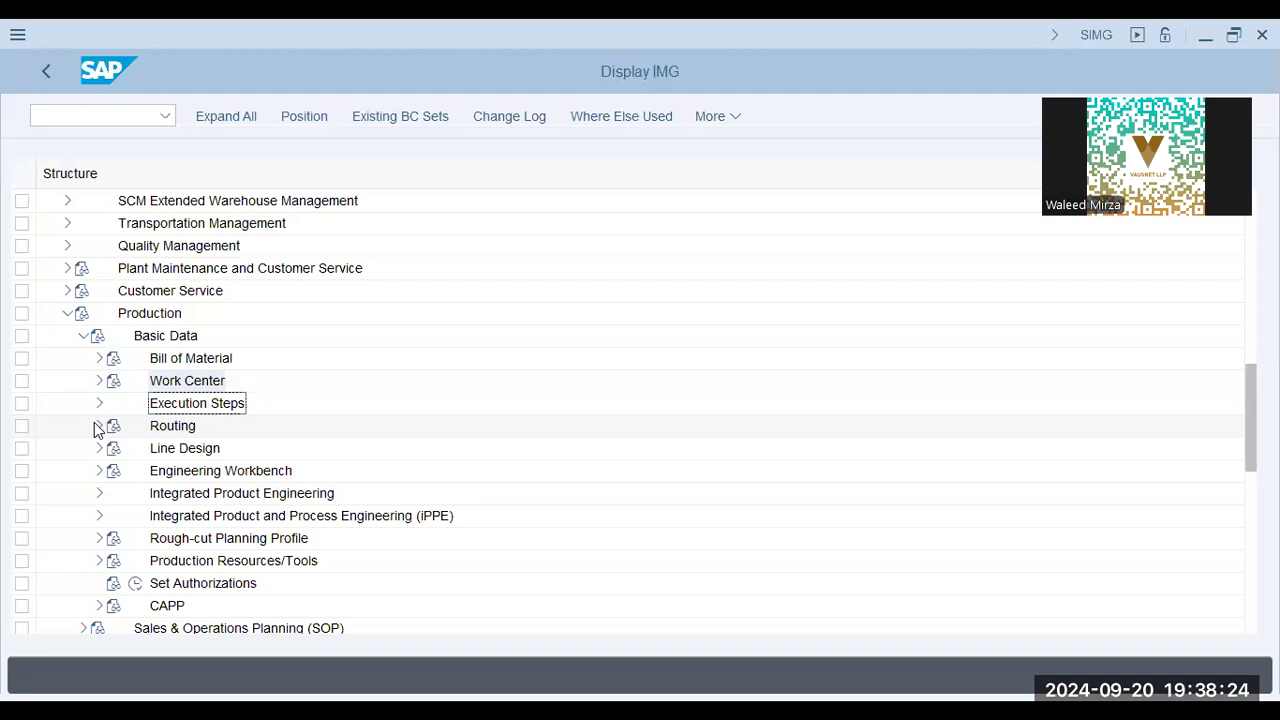
Execute the Define Control Key activity under Basic Data > Routing > Operation Data
click(99, 426)
click(186, 455)
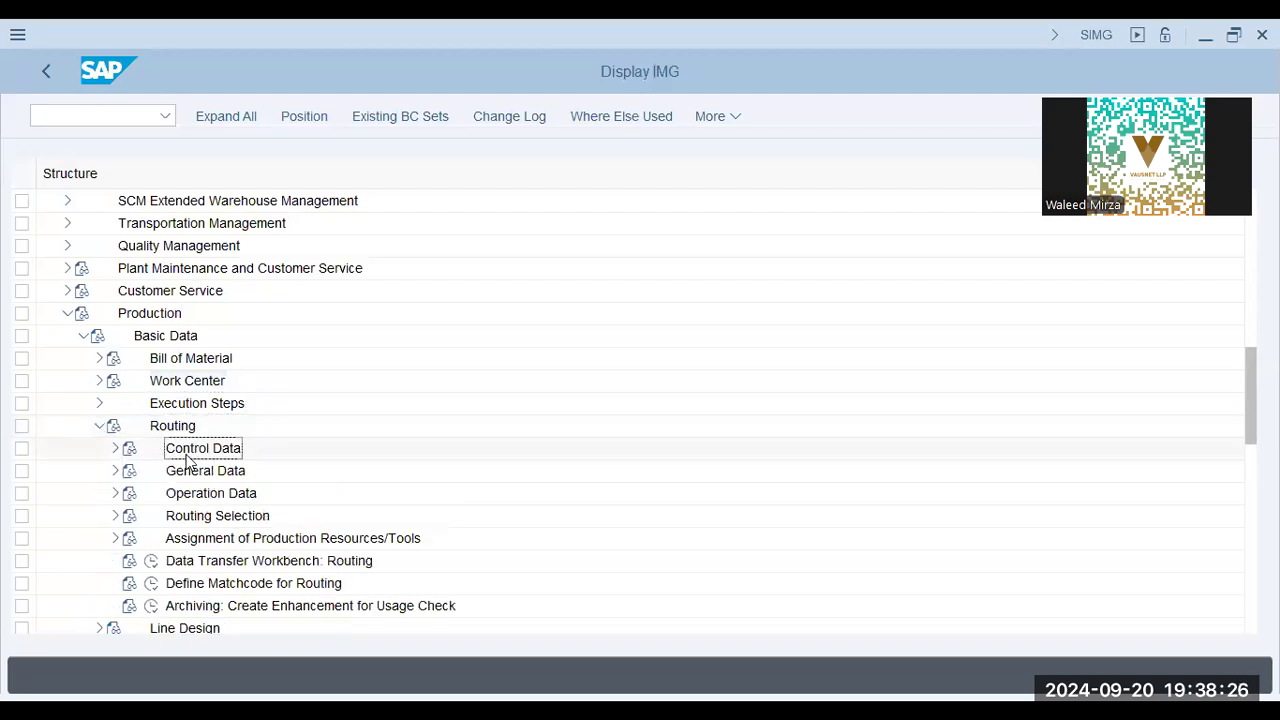
click(115, 493)
click(167, 403)
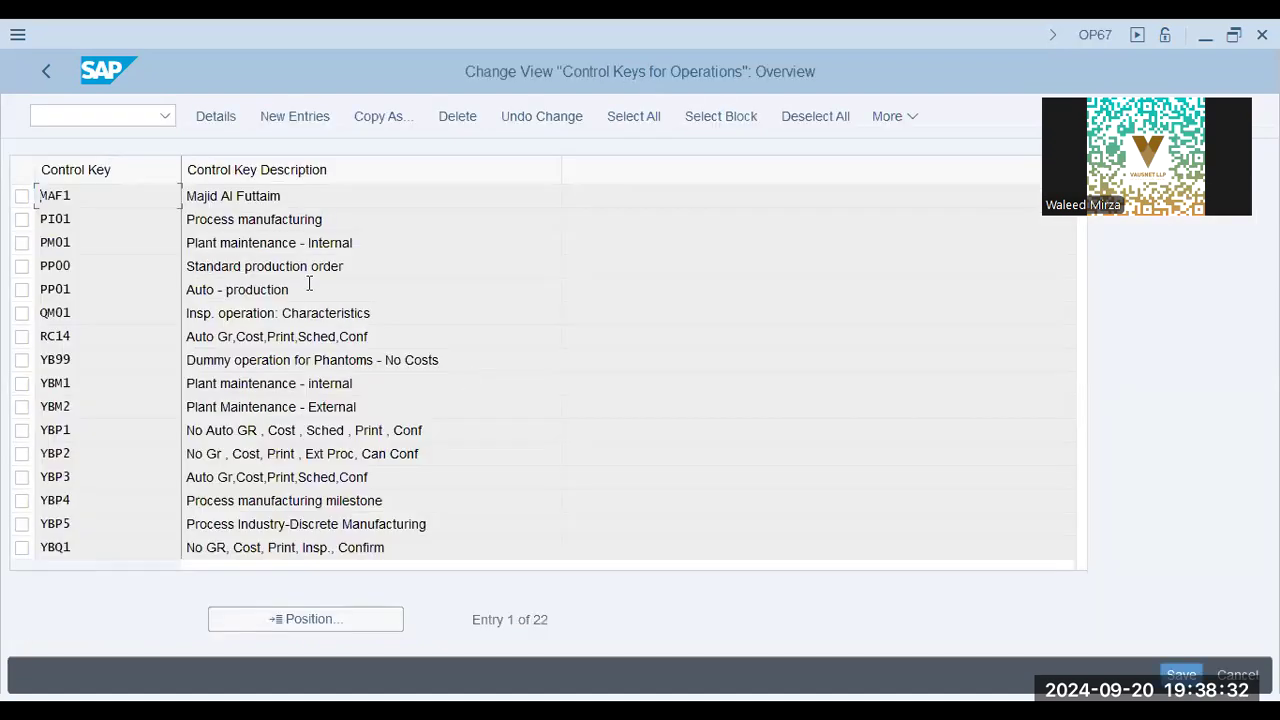
View the details of the PP00 Standard production order key in the routing control keys and return to the overview
click(322, 266)
drag(352, 267, 89, 257)
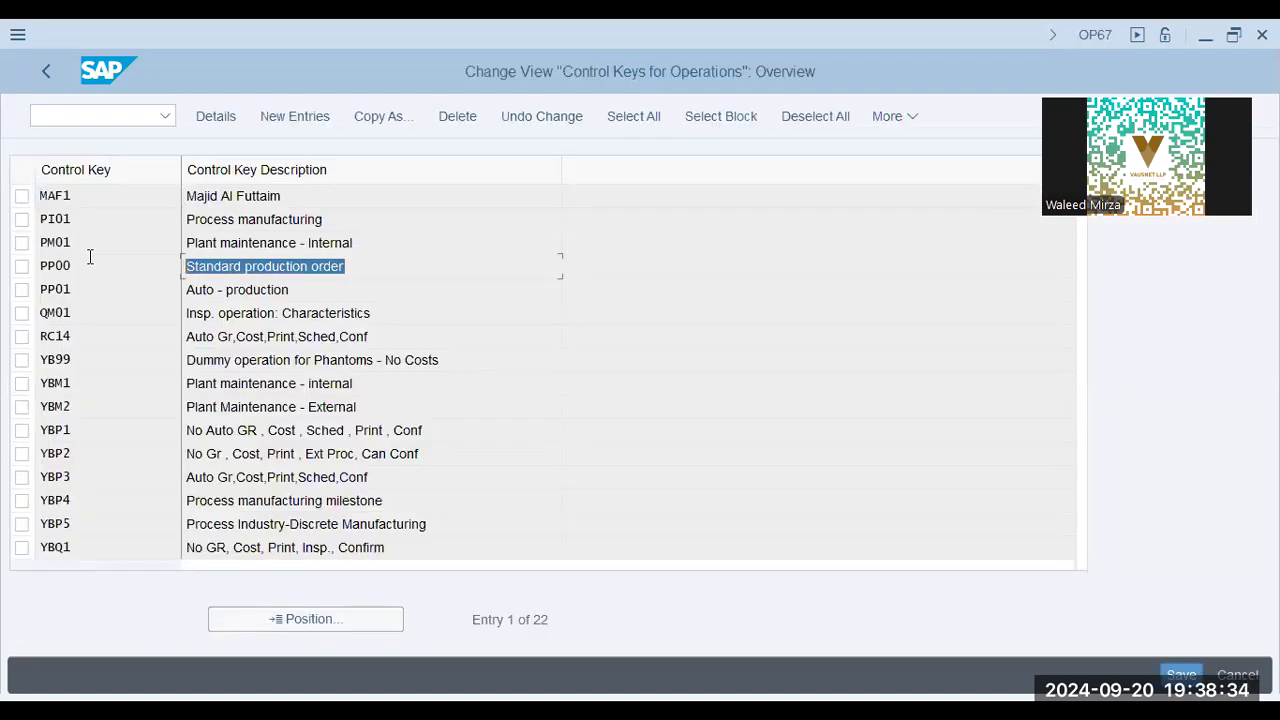
double_click(395, 266)
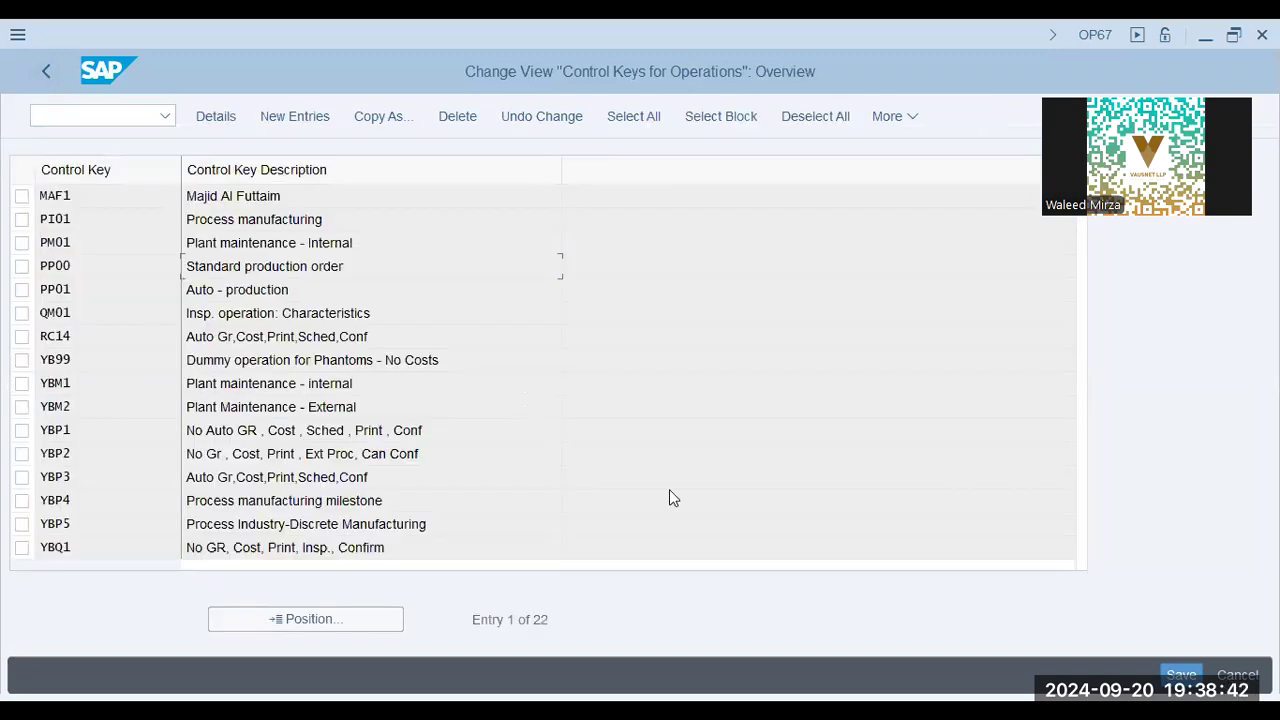
Switch to the presentation, review the slides on control key customizing and details, and return to SAP
key(alt+Tab)
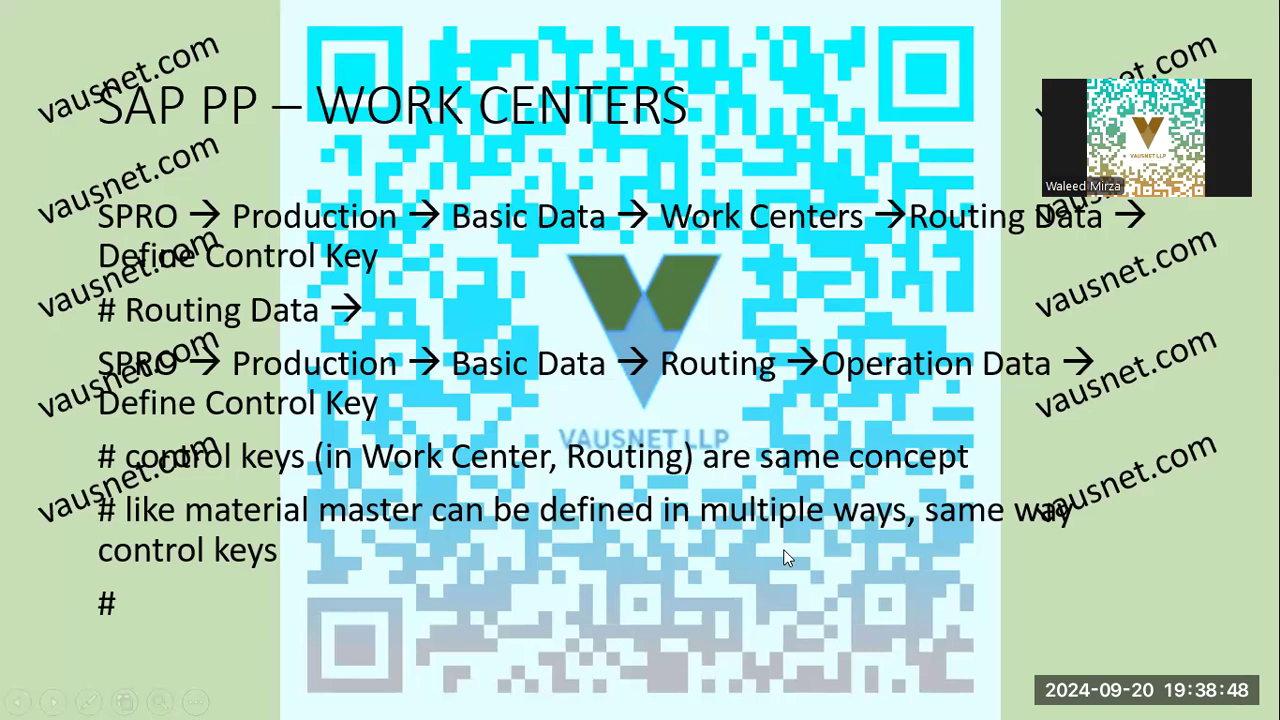
key(alt+Tab)
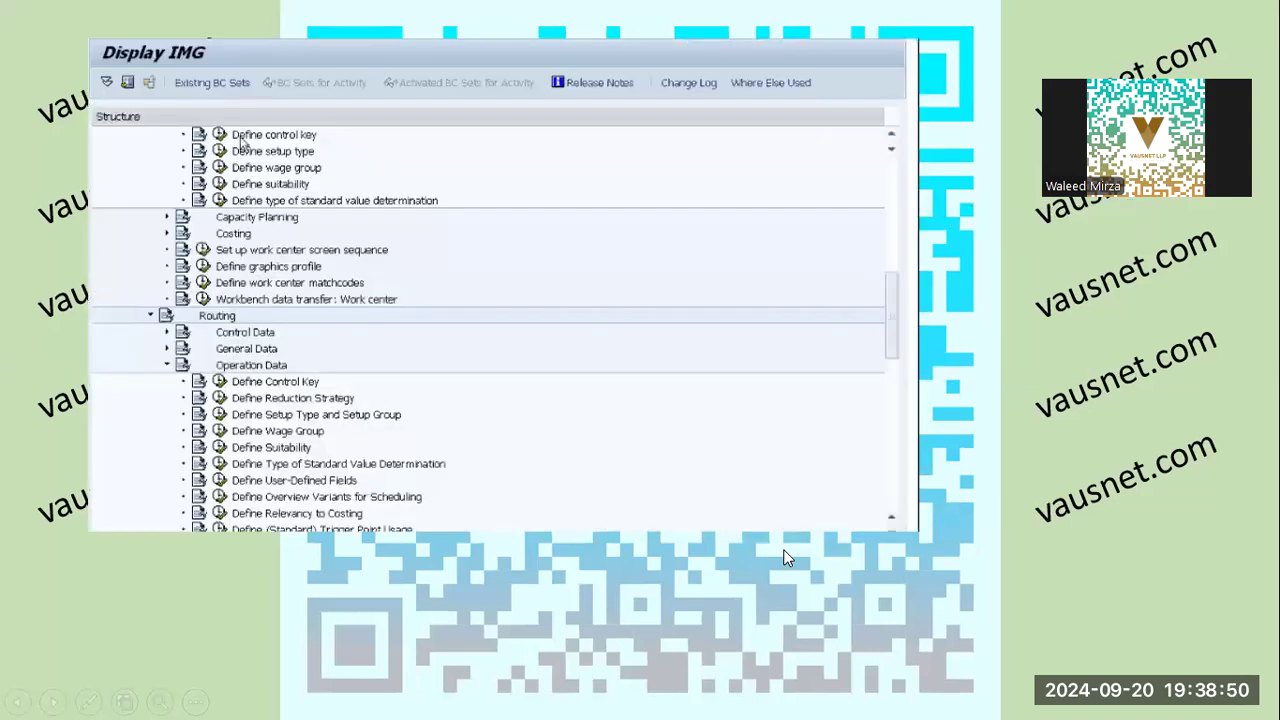
key(Right)
key(Right)
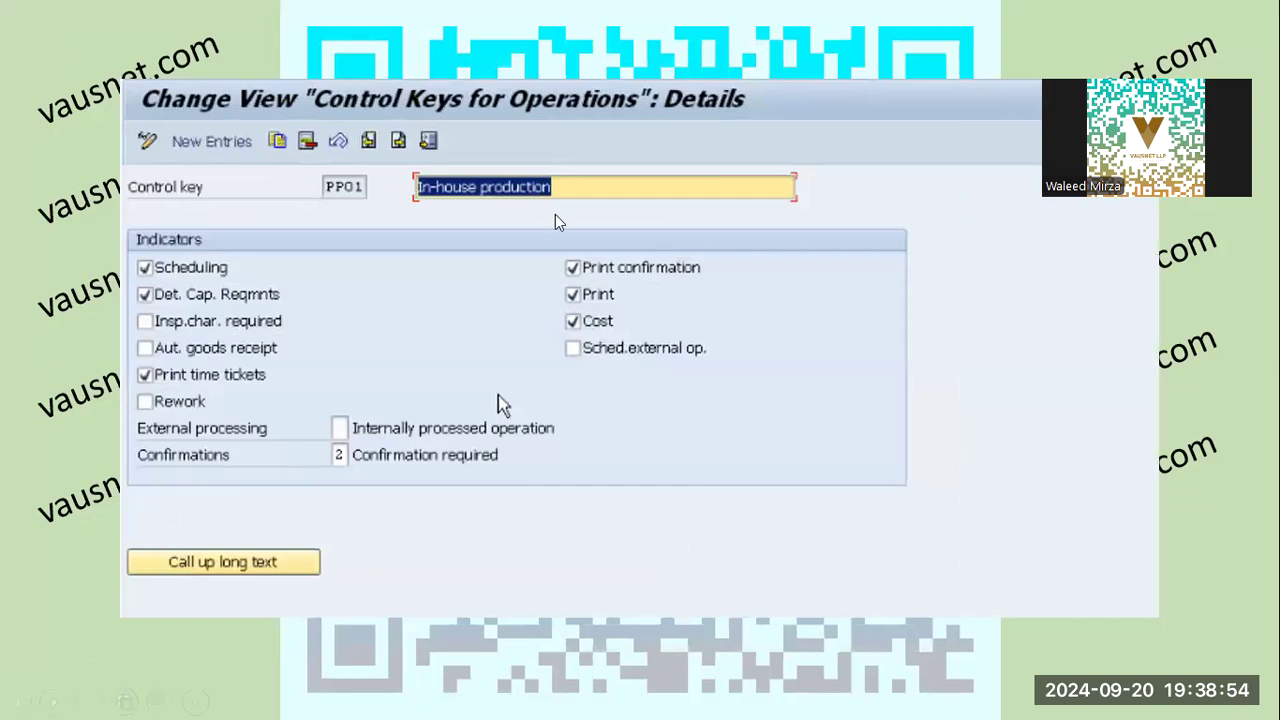
key(Right)
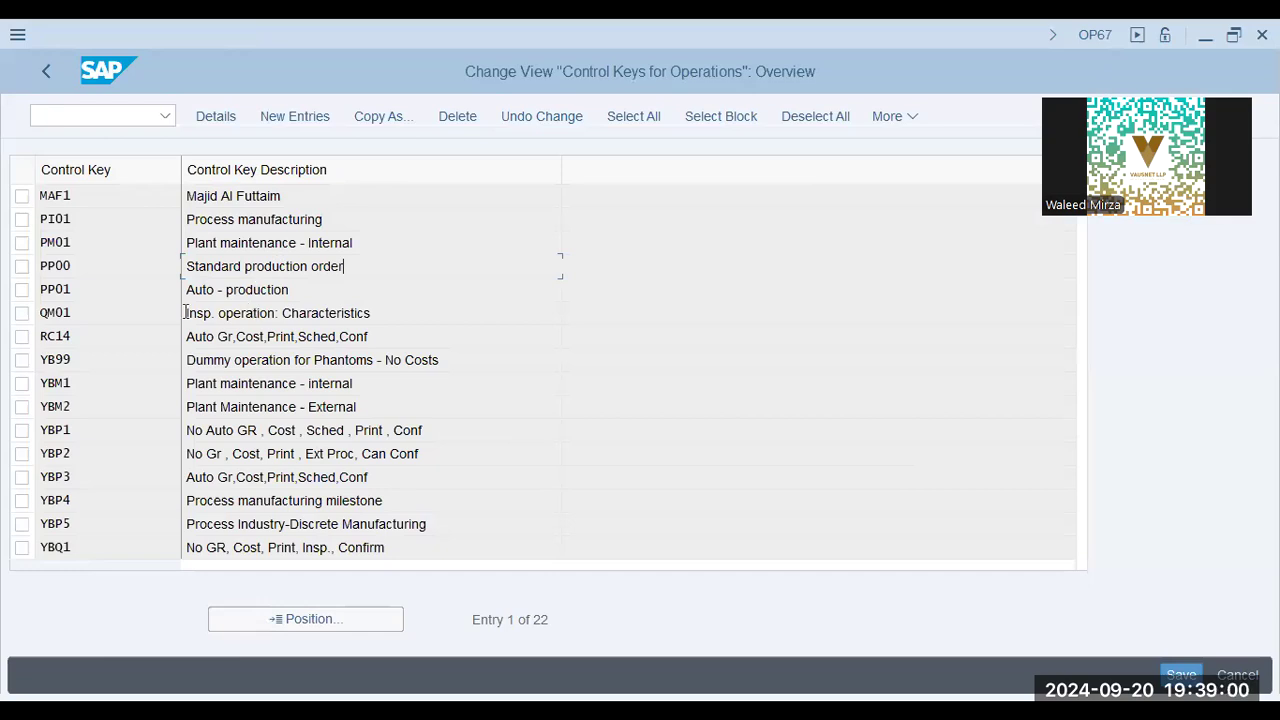
Try to start a new entry in the control keys for operations overview
click(89, 243)
click(107, 272)
click(302, 124)
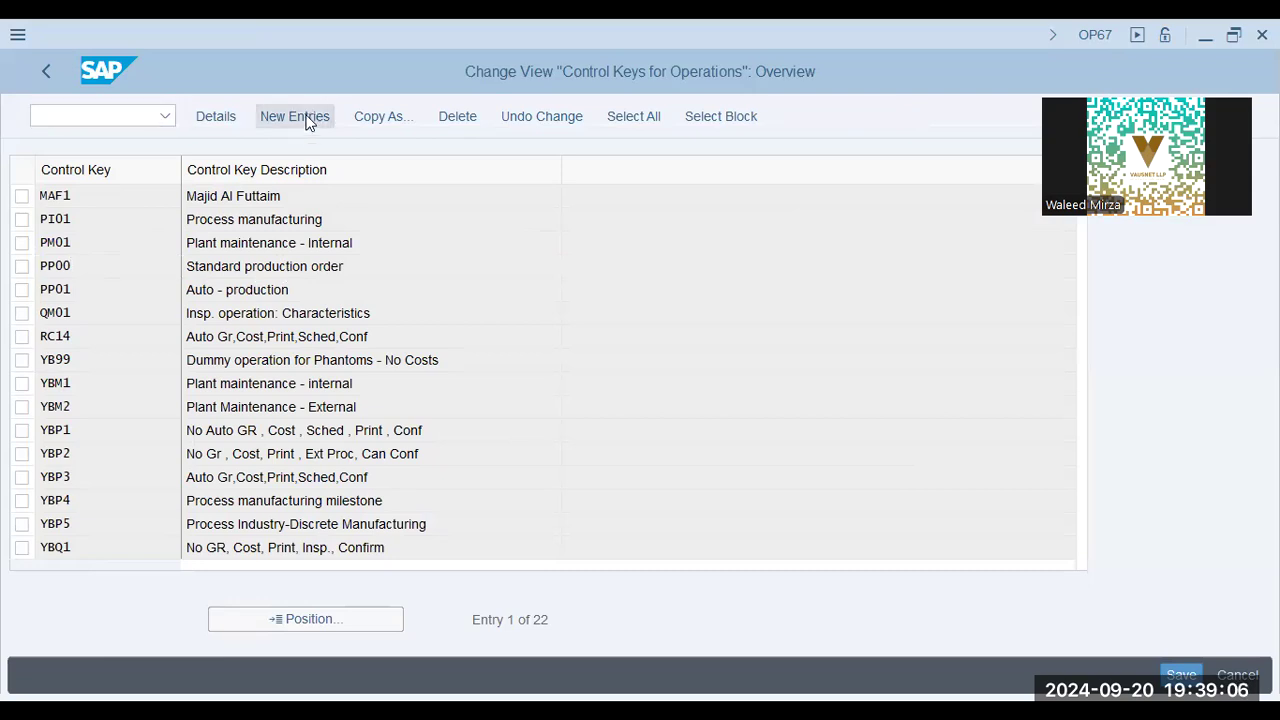
click(306, 121)
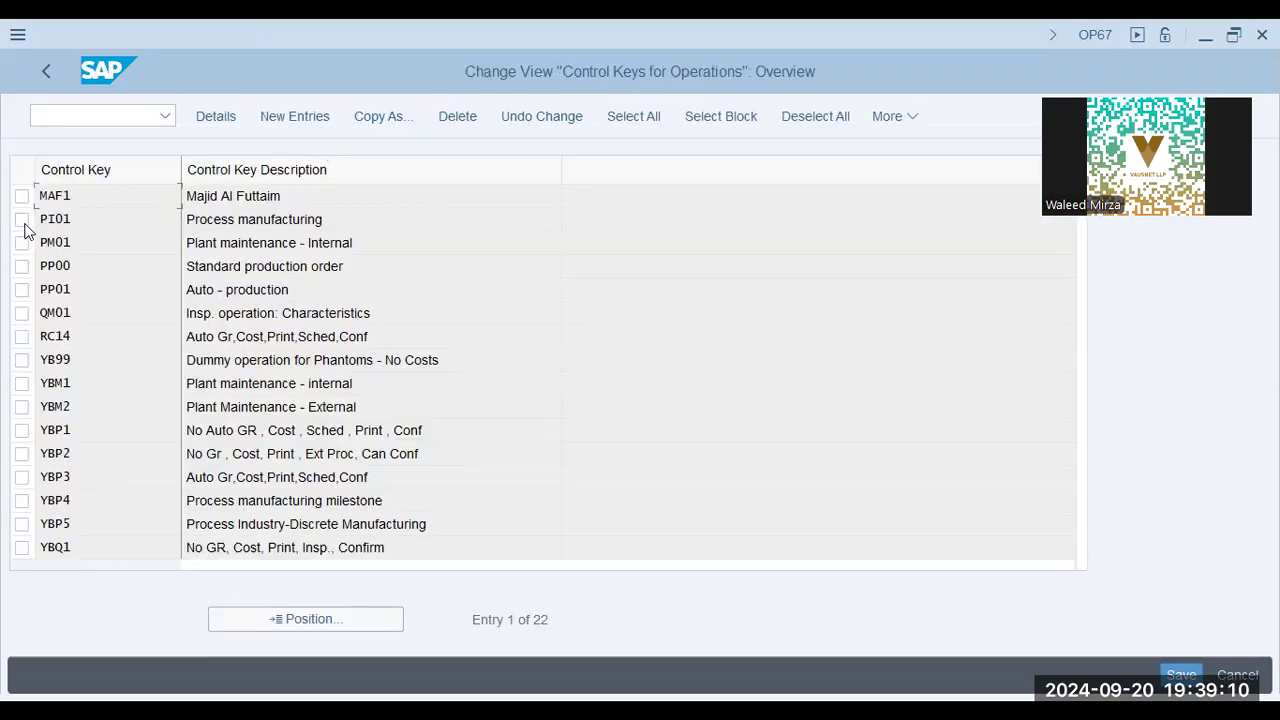
Start copying control key PP00 as PP01 with the description In-house Production
click(22, 266)
click(366, 124)
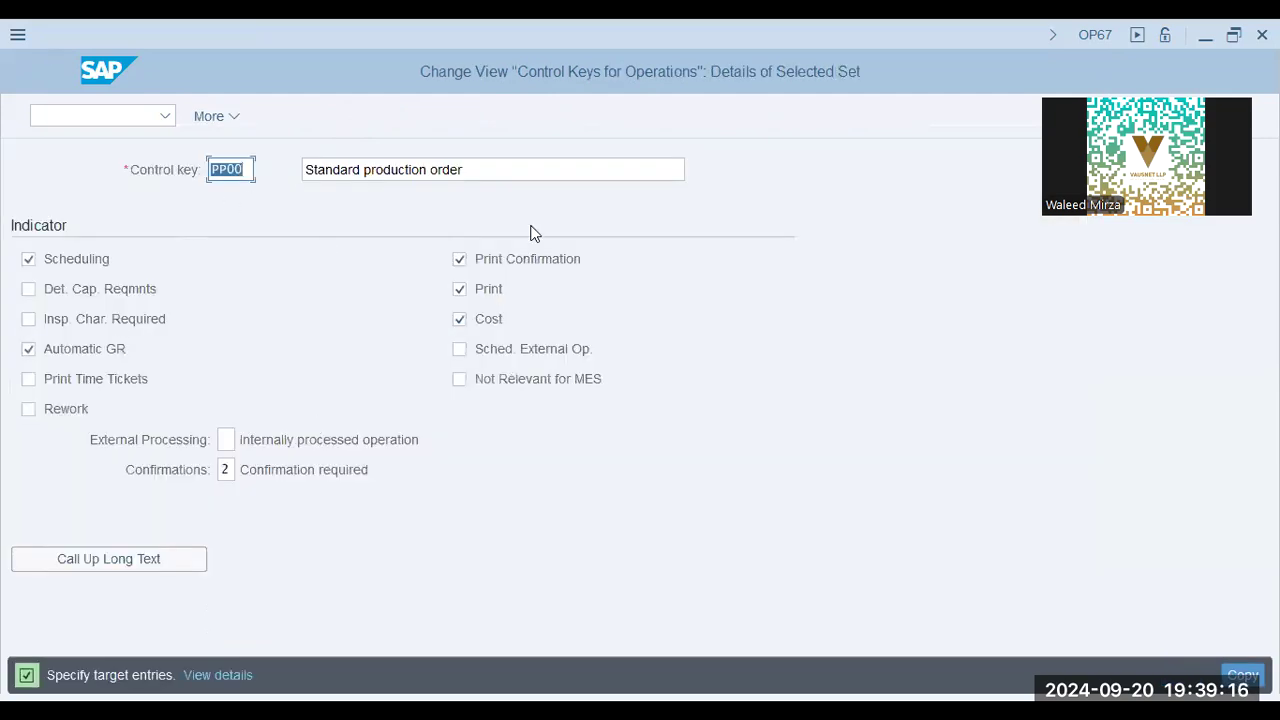
text(PP01)
key(Tab)
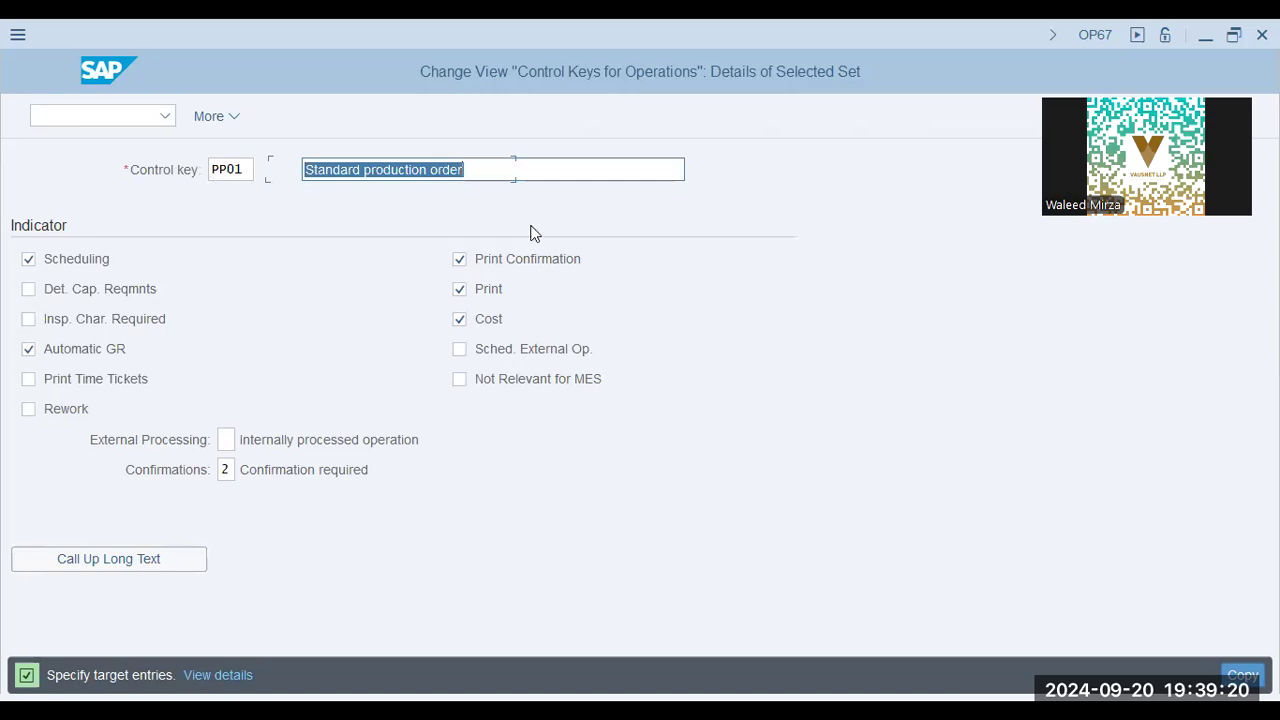
text(In-house Production)
key(Tab)
key(Tab)
Try to complete the PP01 copy with Det. Cap. Reqmnts and Print Time Tickets activated, and cancel the entry editing
click(96, 291)
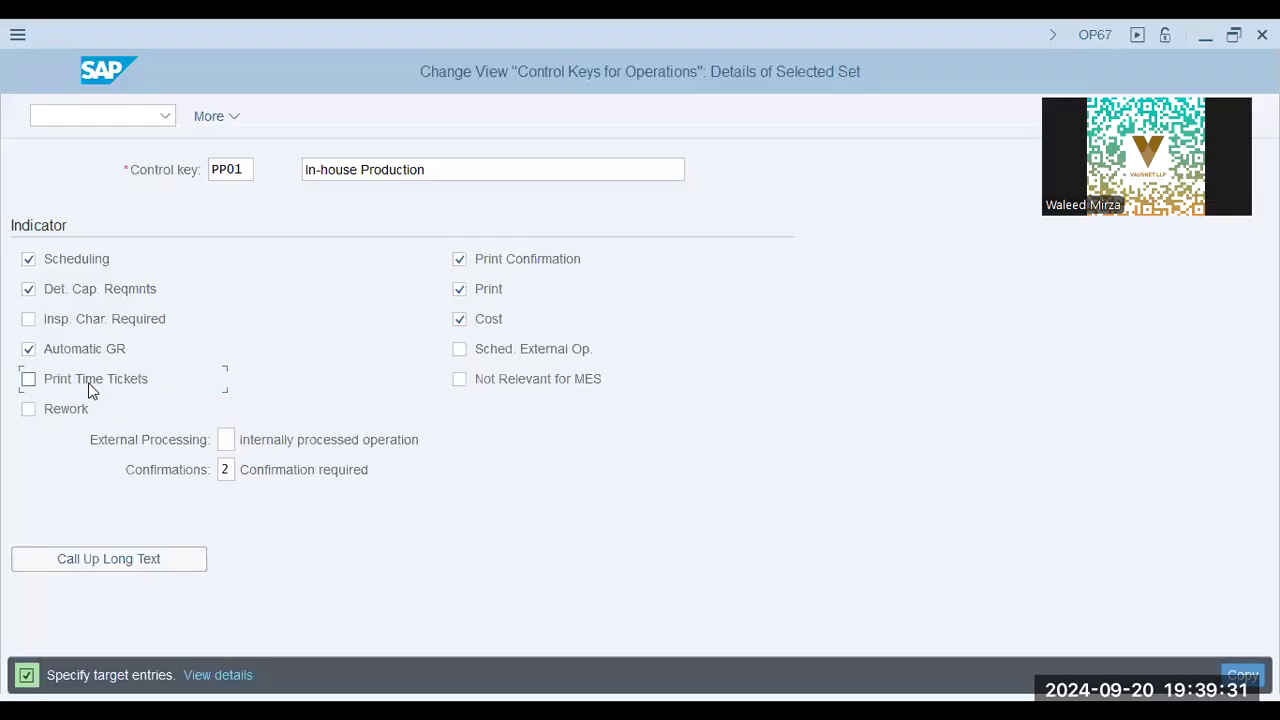
click(88, 383)
click(1242, 676)
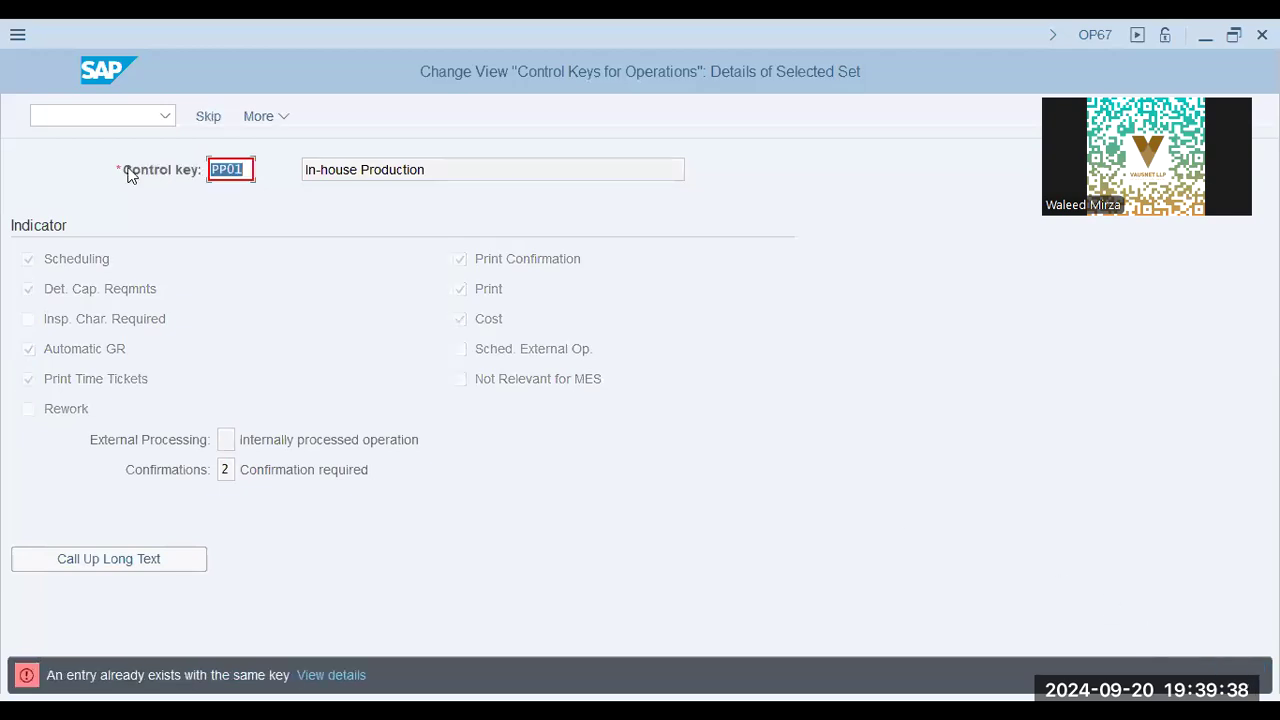
click(284, 253)
key(Escape)
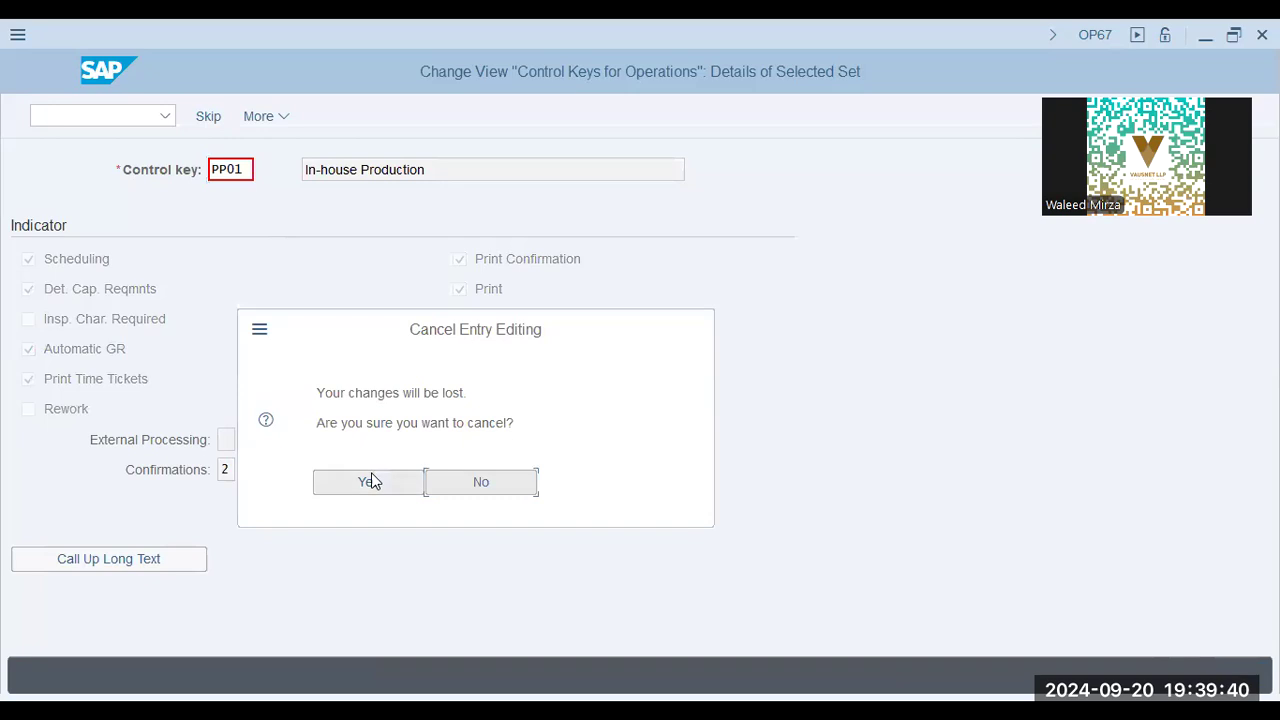
click(371, 479)
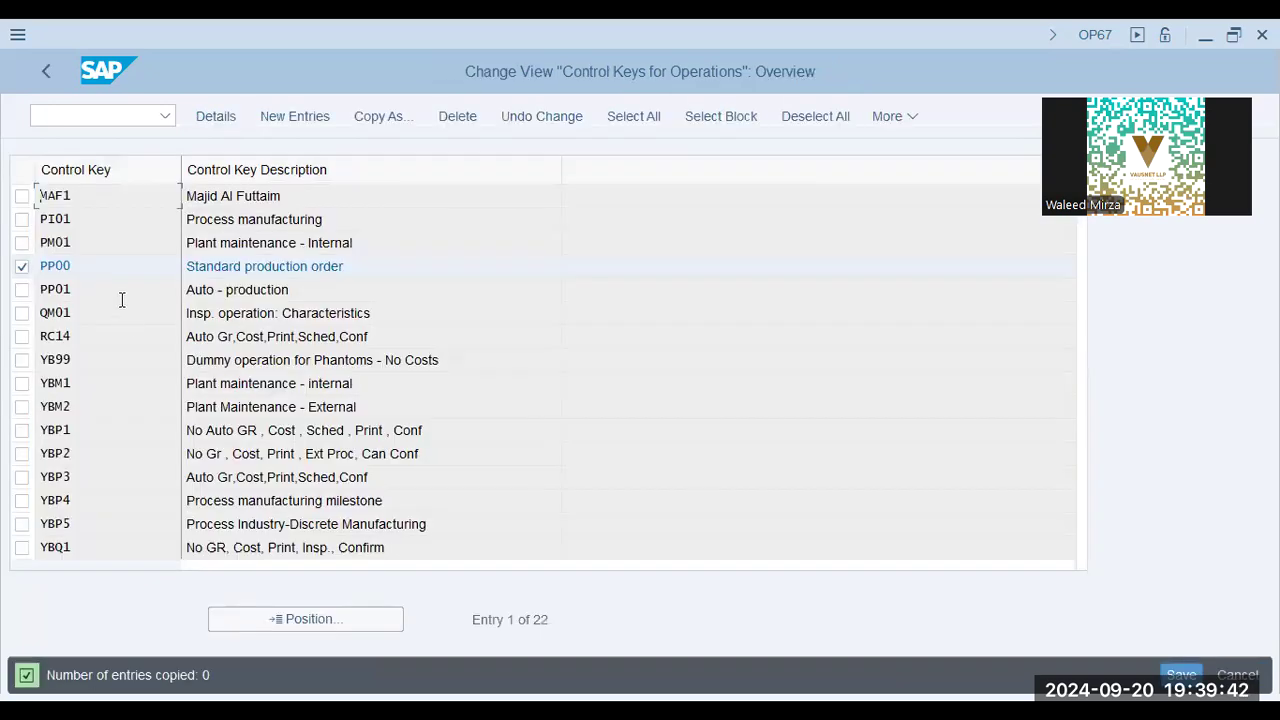
View the details of control keys PP00 Standard production order and PP01 Auto - production, and return to the overview
double_click(306, 289)
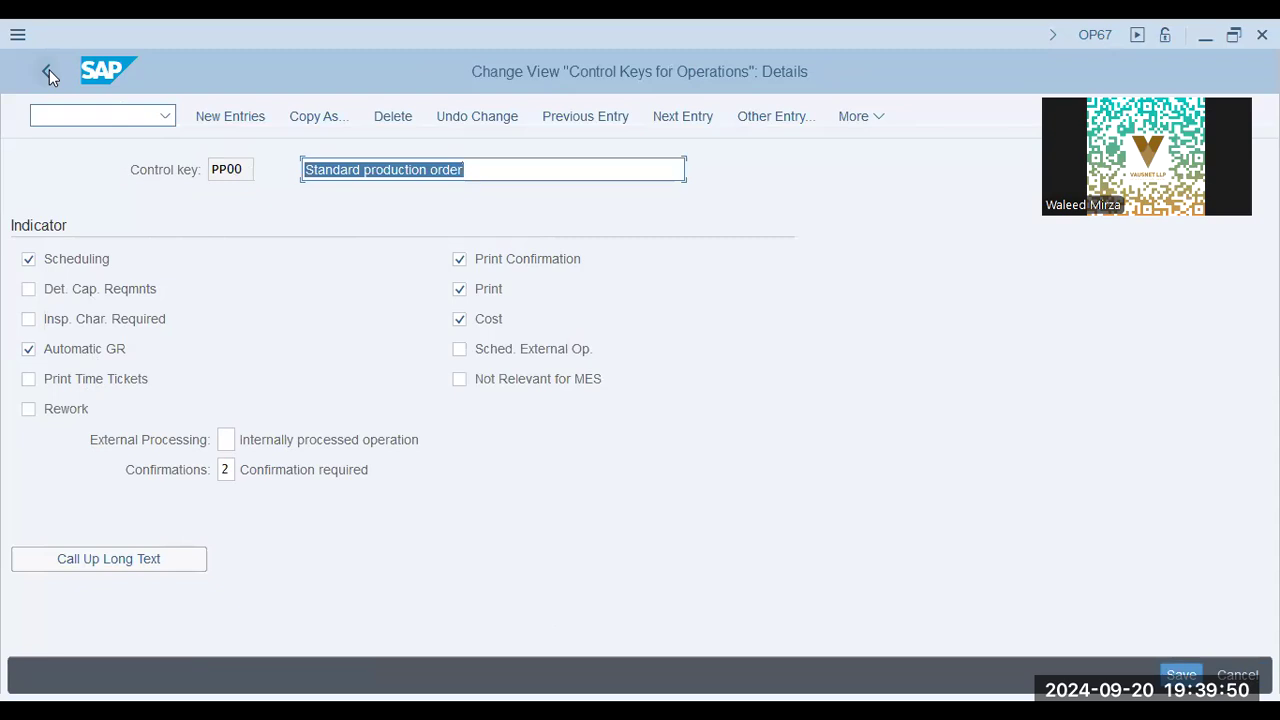
key(F3)
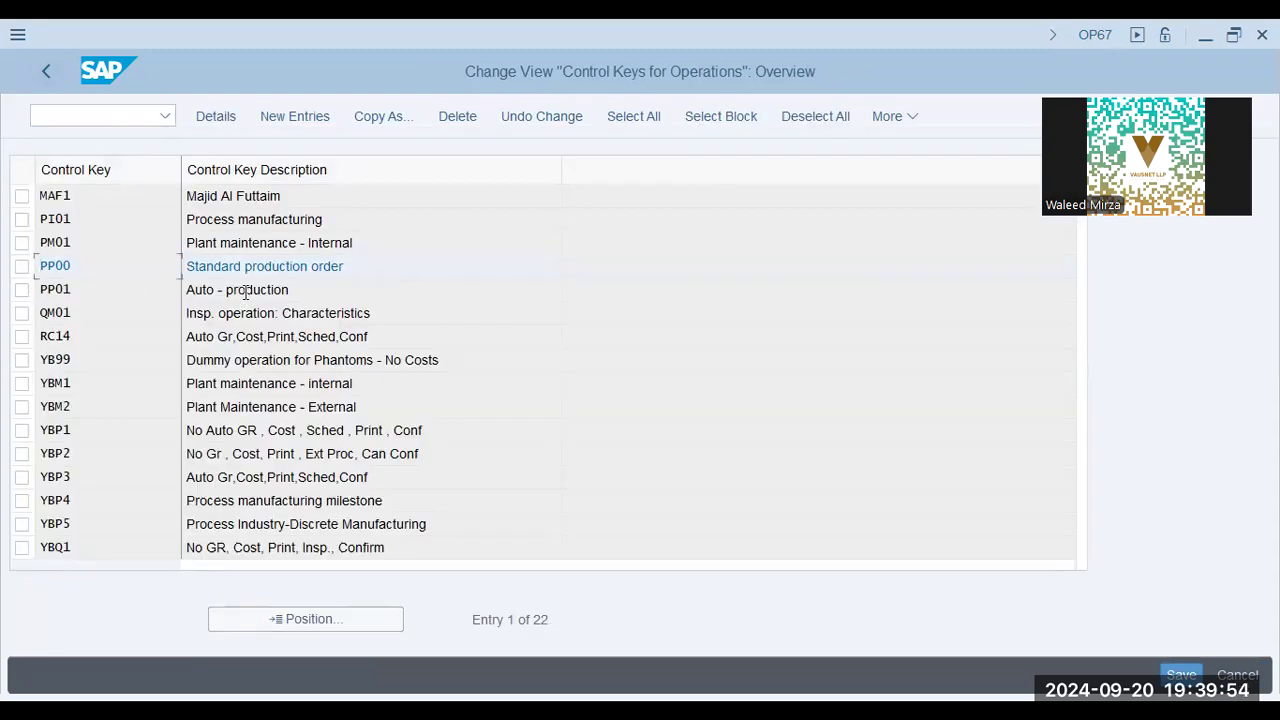
double_click(80, 289)
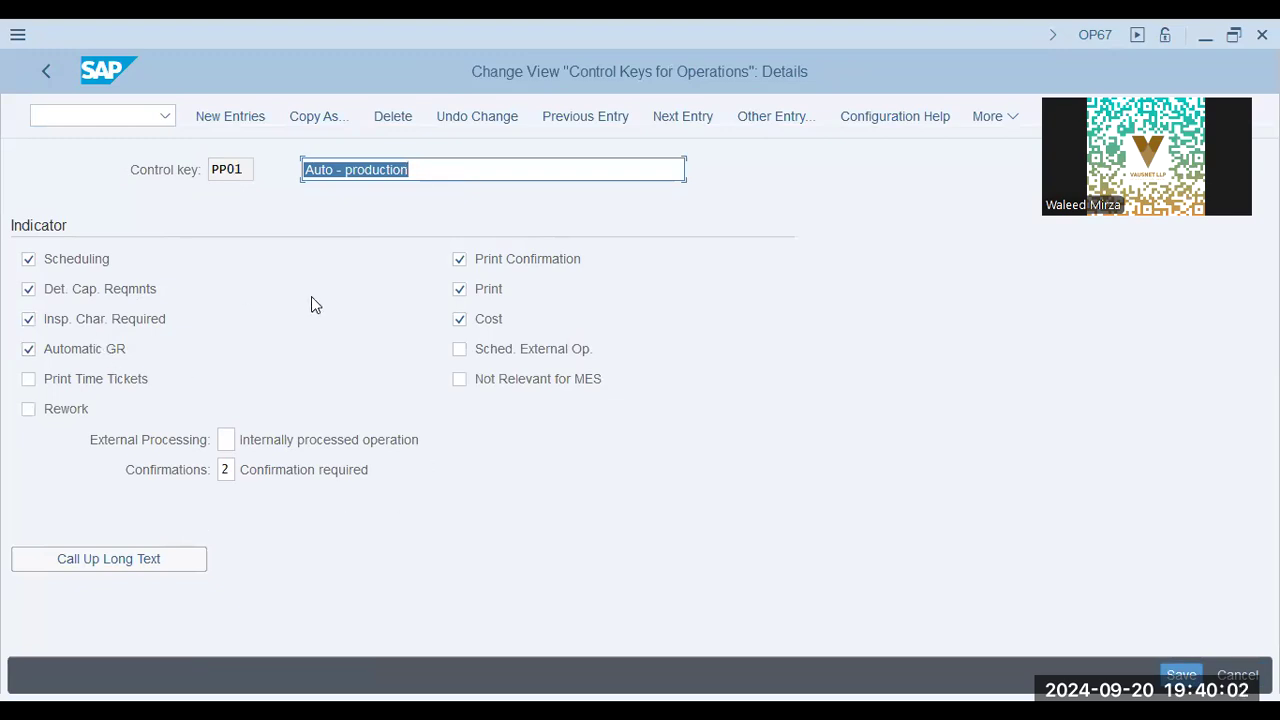
click(44, 70)
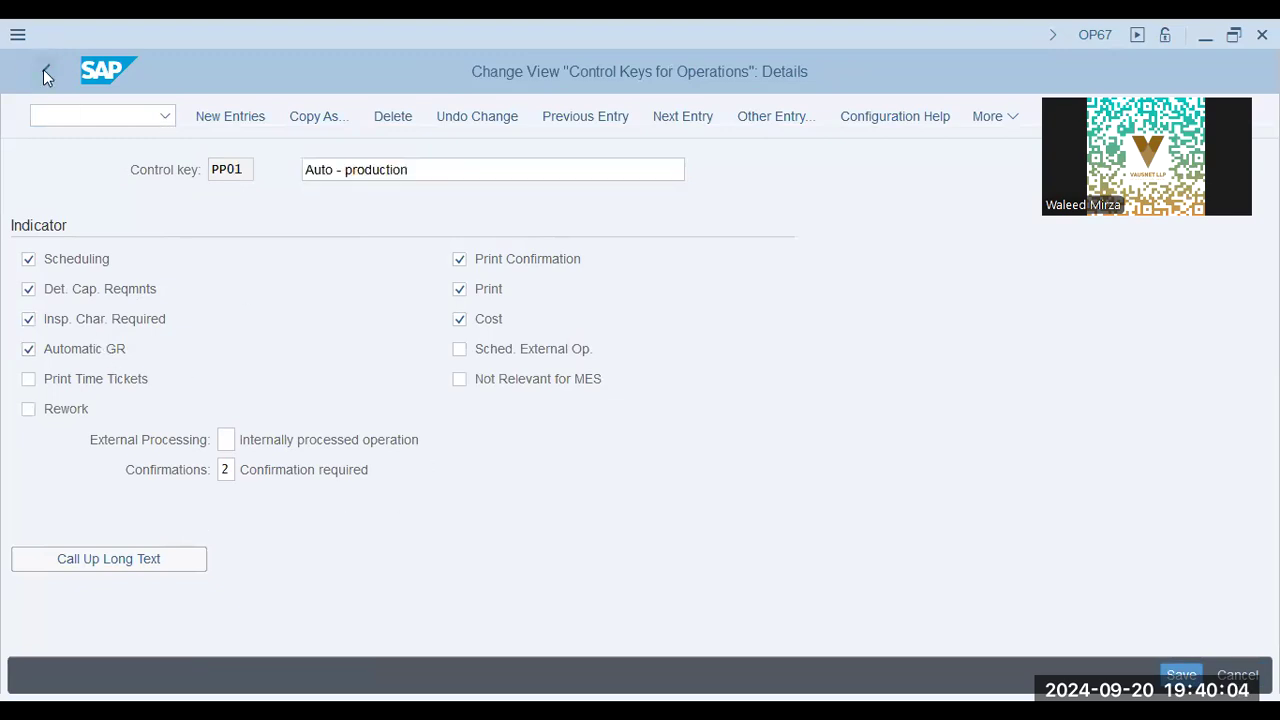
Start a copy of control key PP00 with the key PP02 and the description In-house Production
click(23, 270)
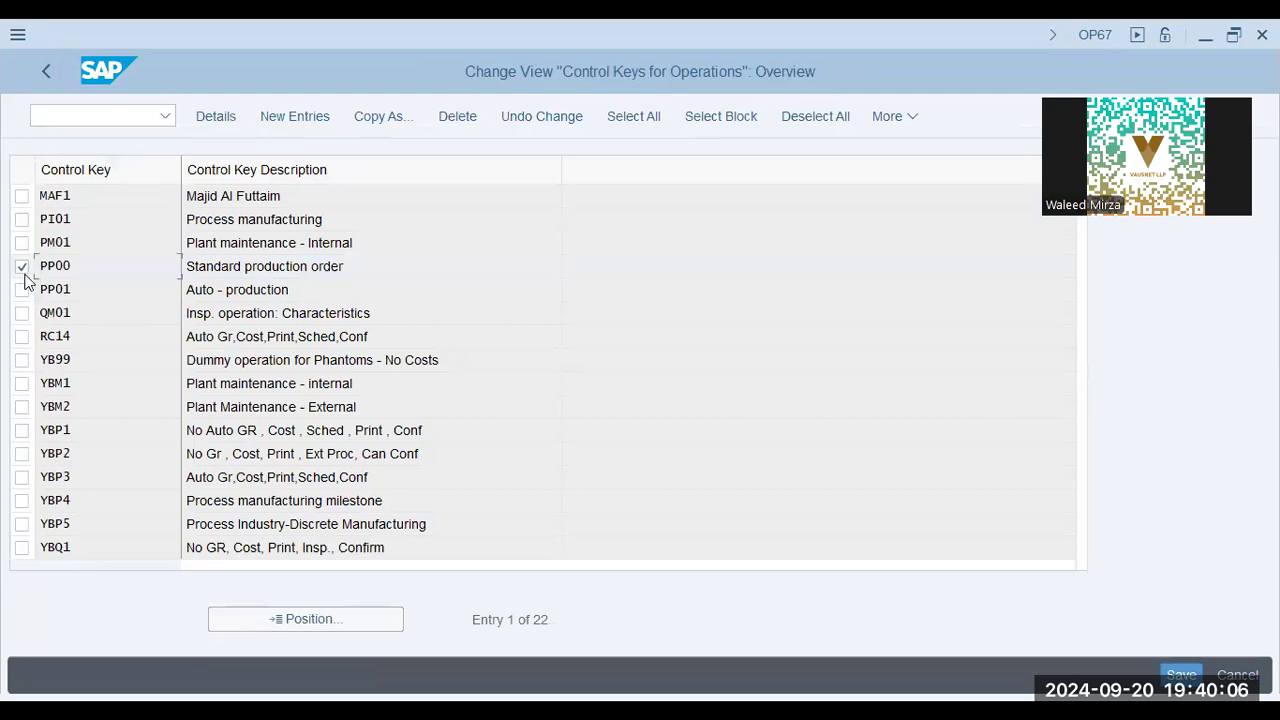
click(23, 268)
click(22, 269)
click(370, 117)
key(BackSpace)
text(2)
key(Tab)
text(I)
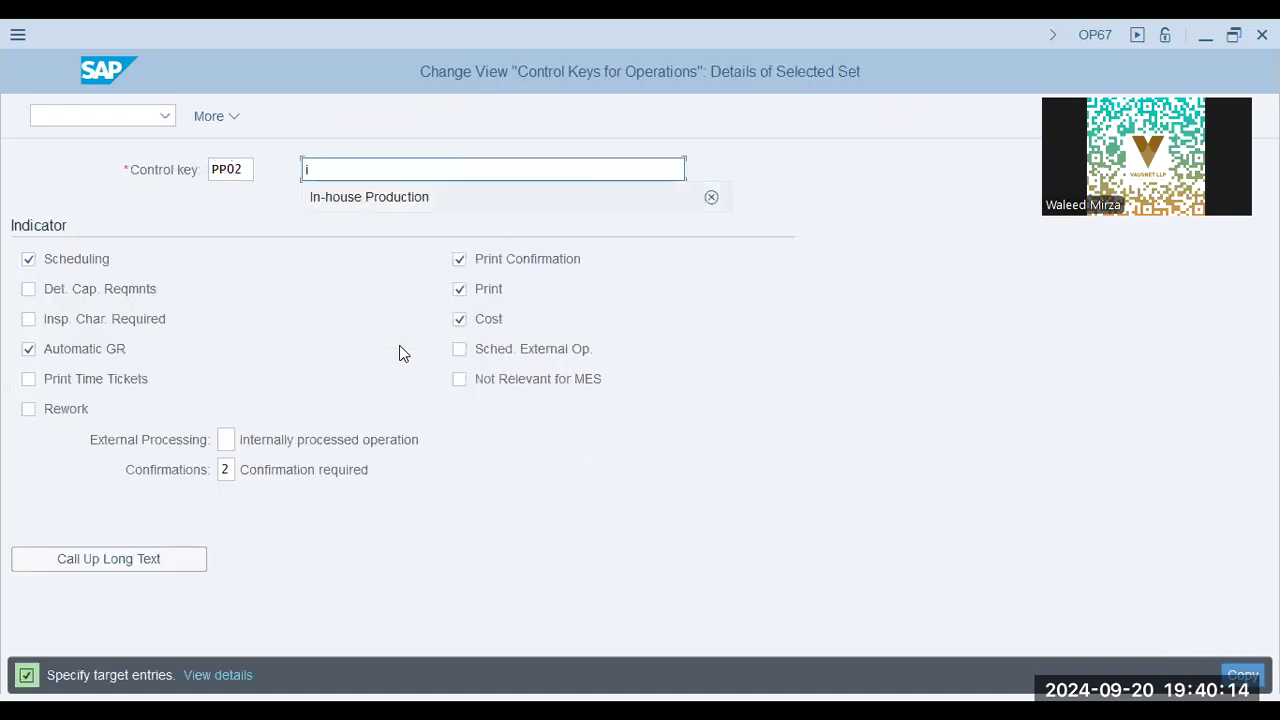
key(Return)
Activate Det. Cap. Reqmnts and Print Time Tickets for PP02, compare with the slide, and complete the copy
click(94, 290)
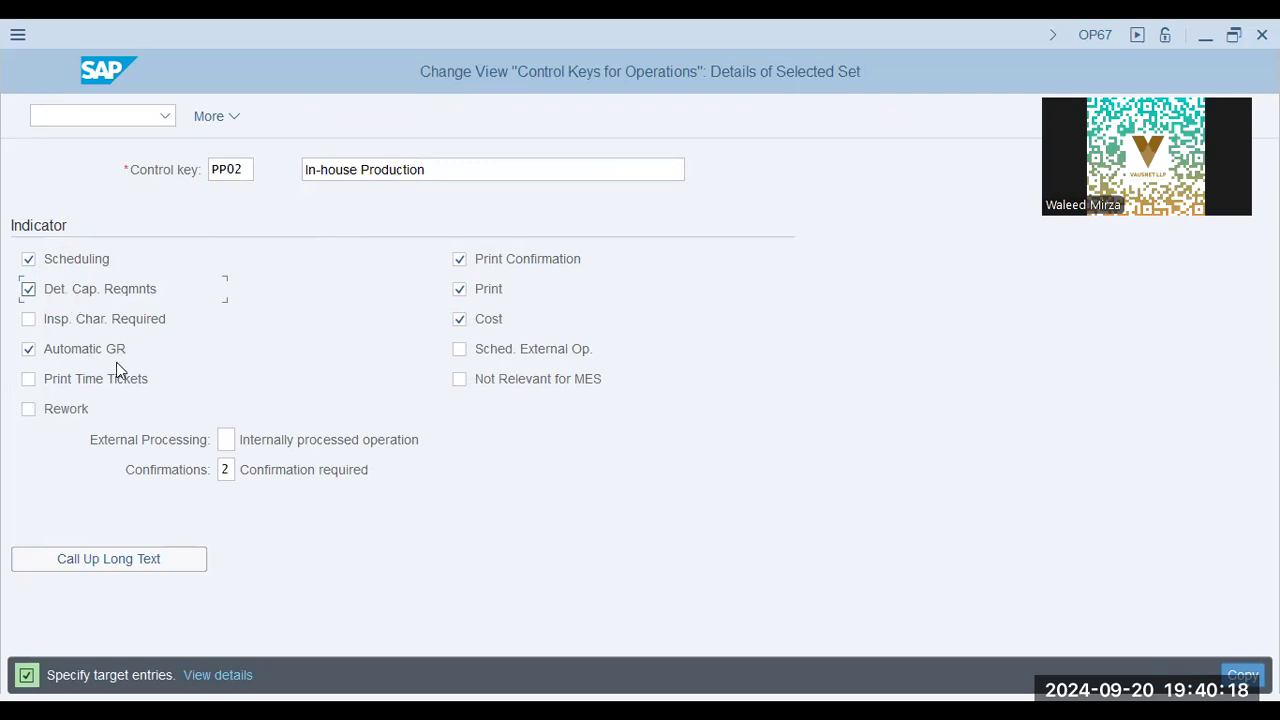
click(99, 384)
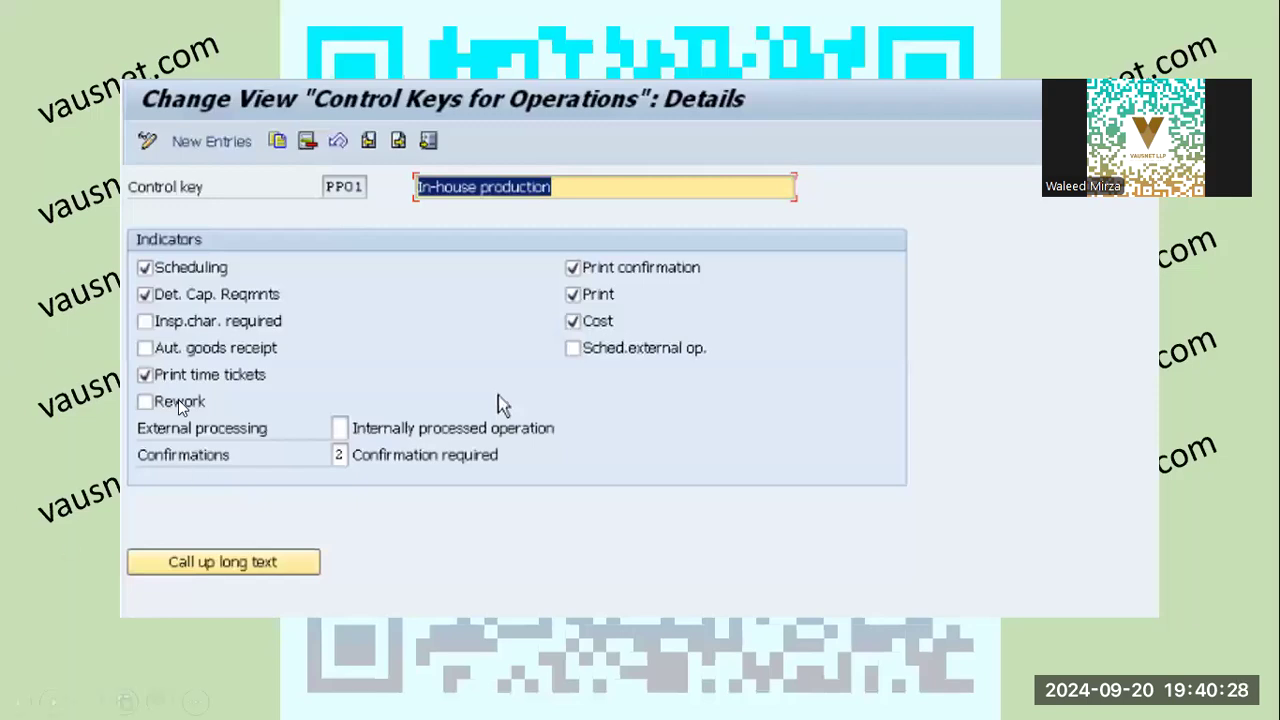
key(alt+Tab)
click(1240, 676)
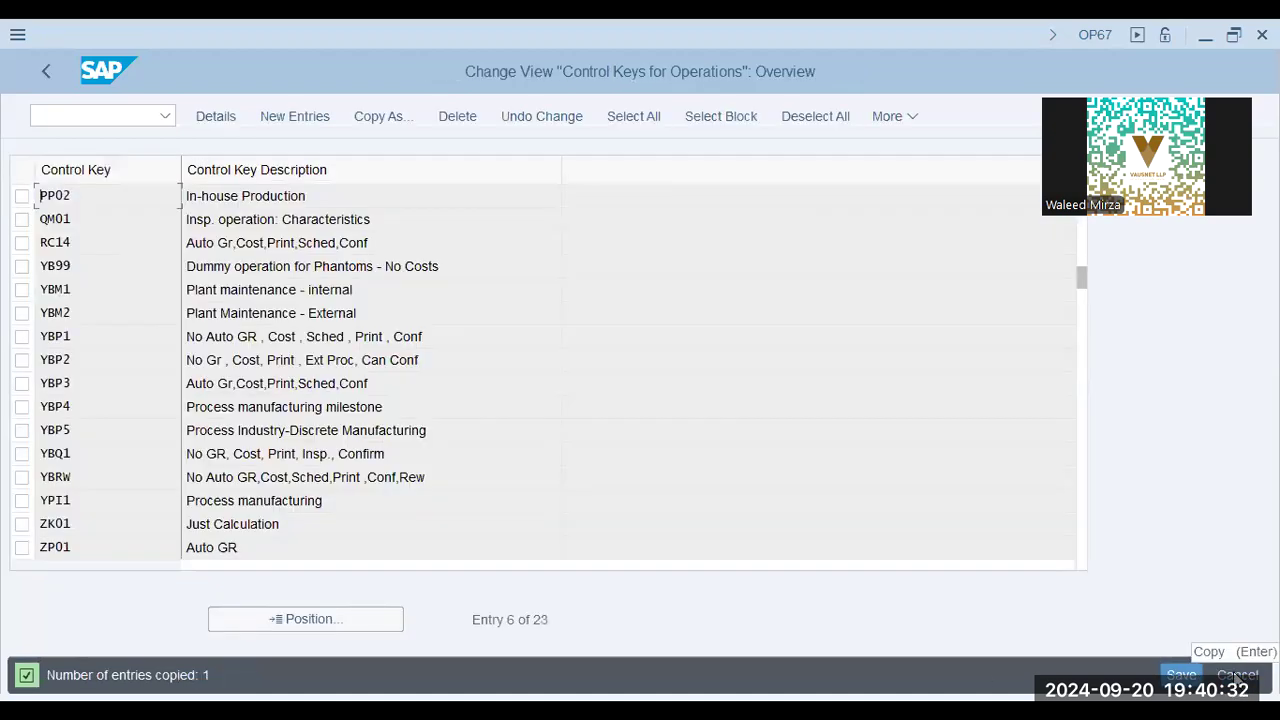
Save the new control key and pick a customizing request from the list of own requests
click(1181, 676)
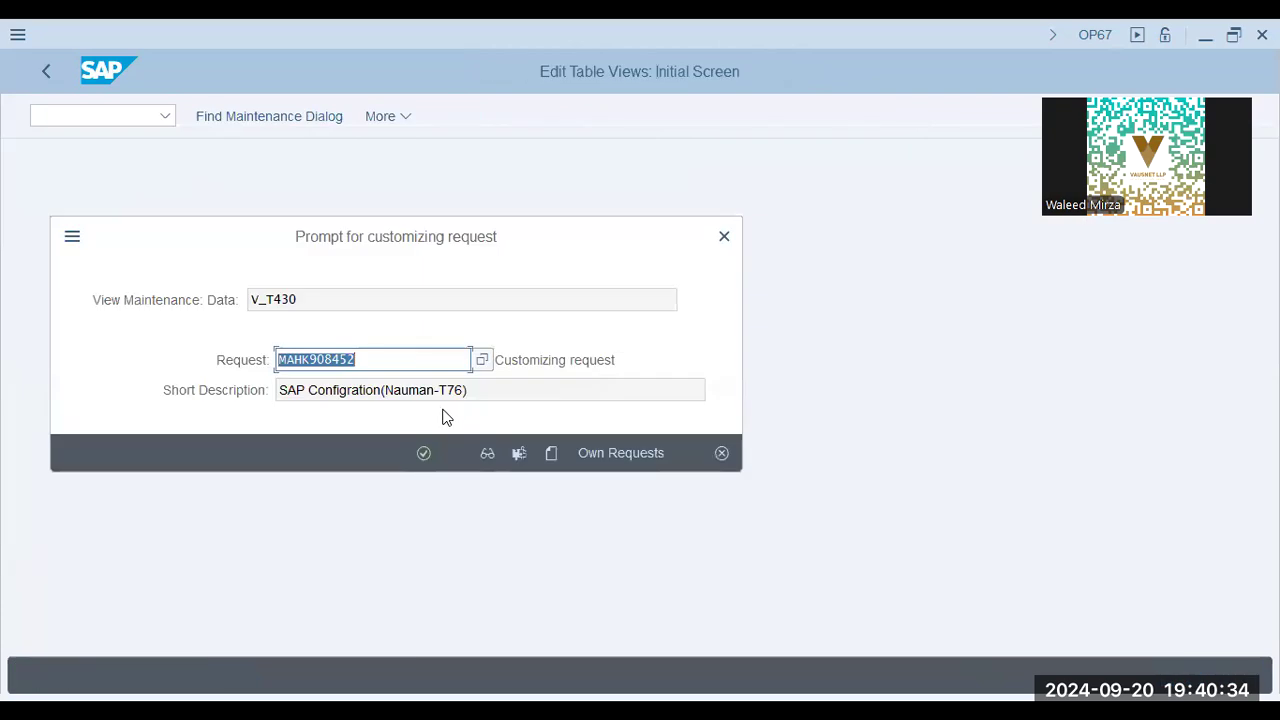
click(597, 455)
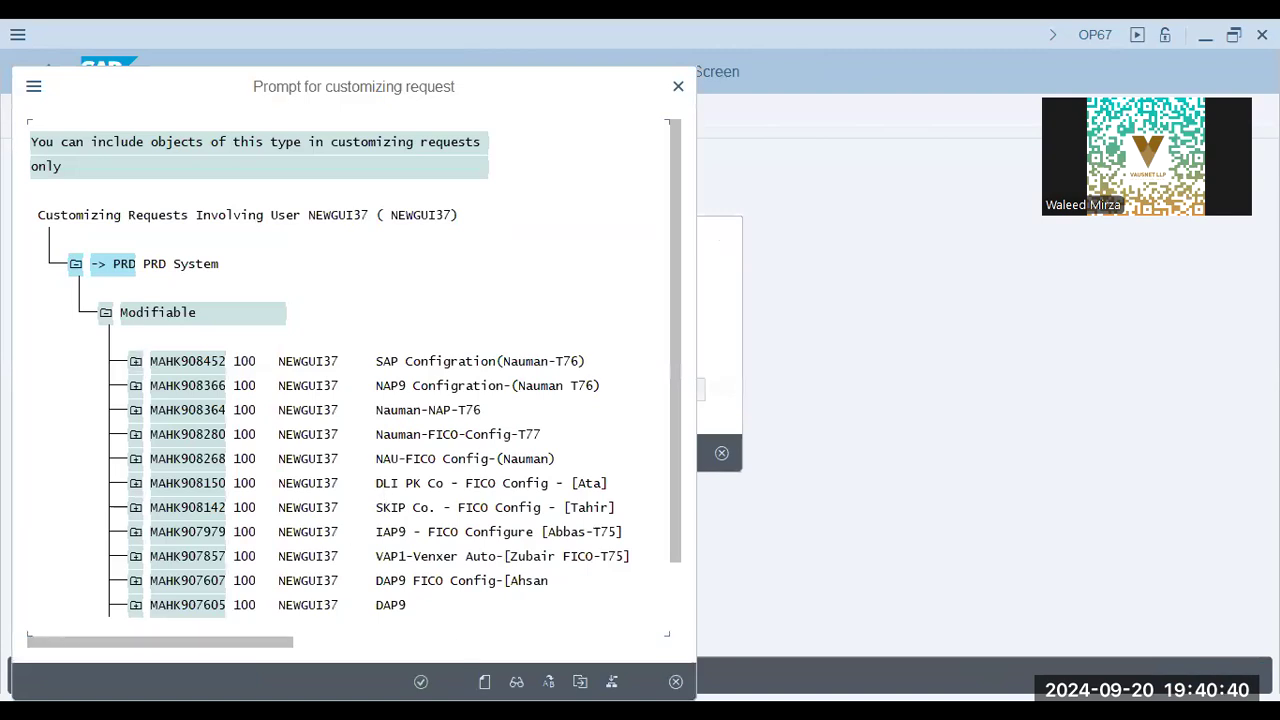
click(550, 483)
Switch to the presentation, review the control key details and Work Centers slides, and return to SAP
key(alt+Tab)
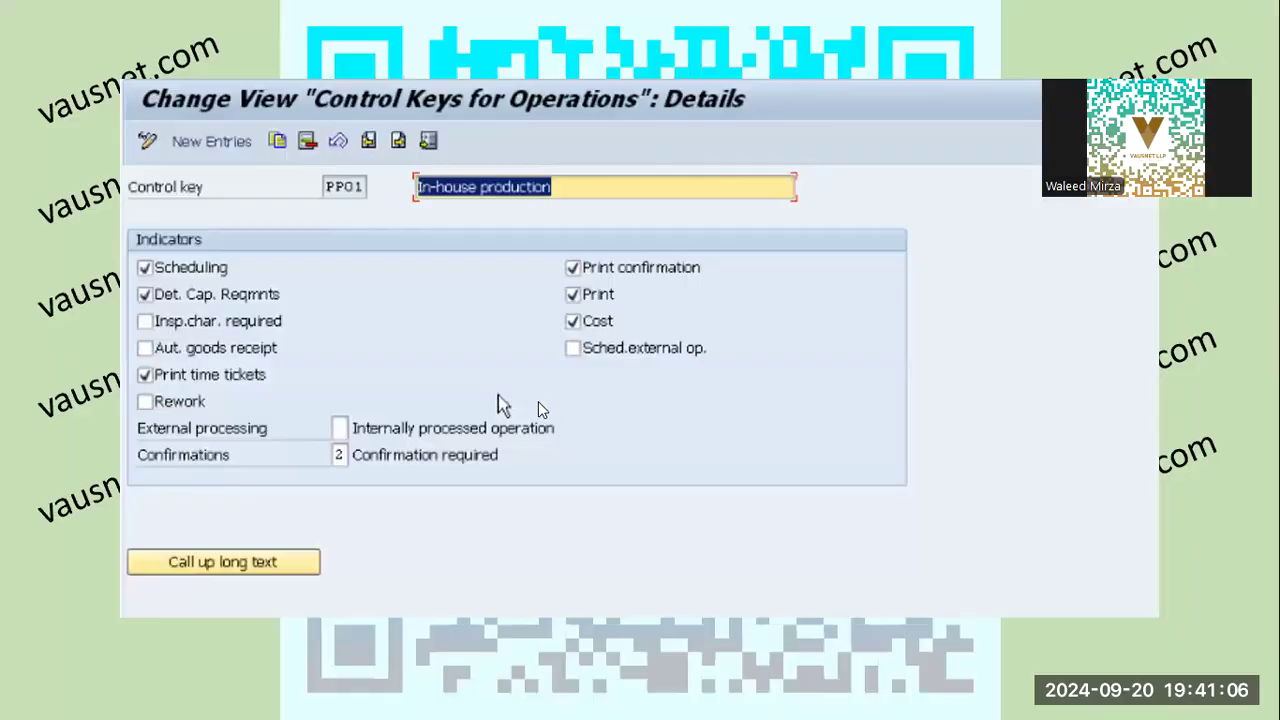
click(549, 403)
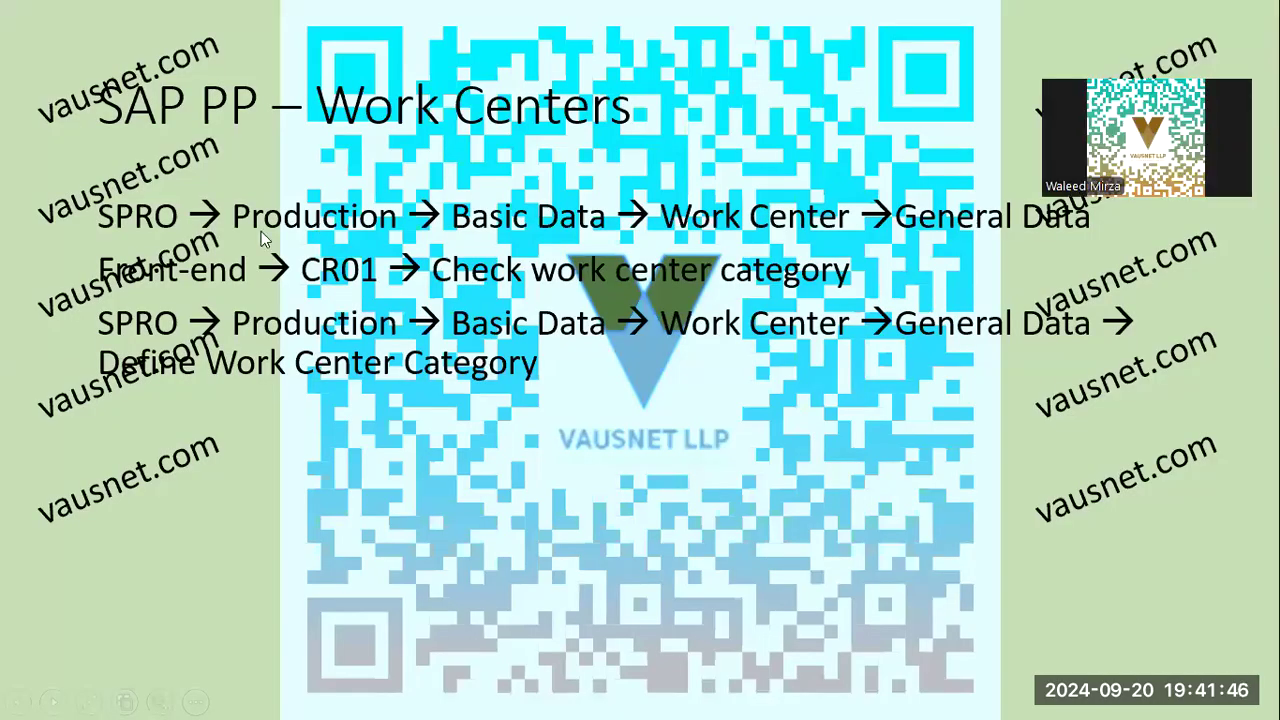
key(alt+Tab)
Run transaction SPRO and open the SAP Reference IMG
click(79, 115)
text(spro)
key(Return)
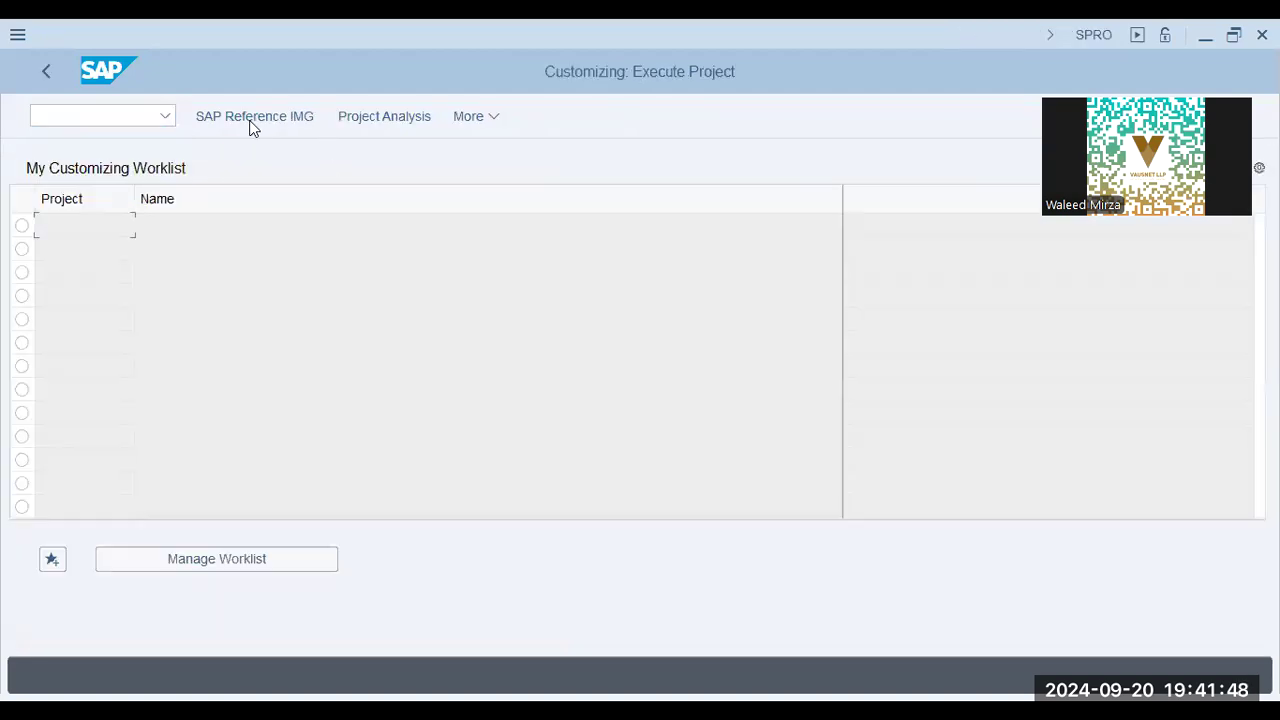
click(252, 118)
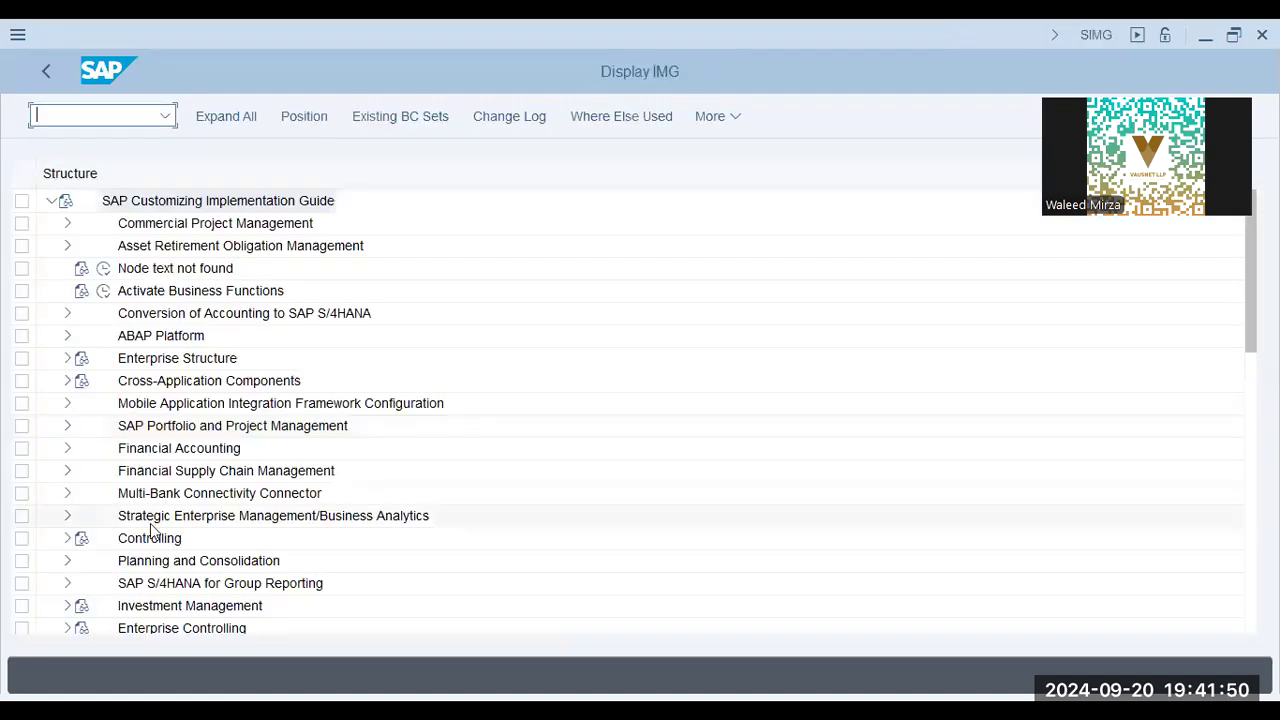
Execute the Define work center category activity under Production > Basic Data > Work Center > General Data
click(150, 518)
scroll(165, 520, down, 5)
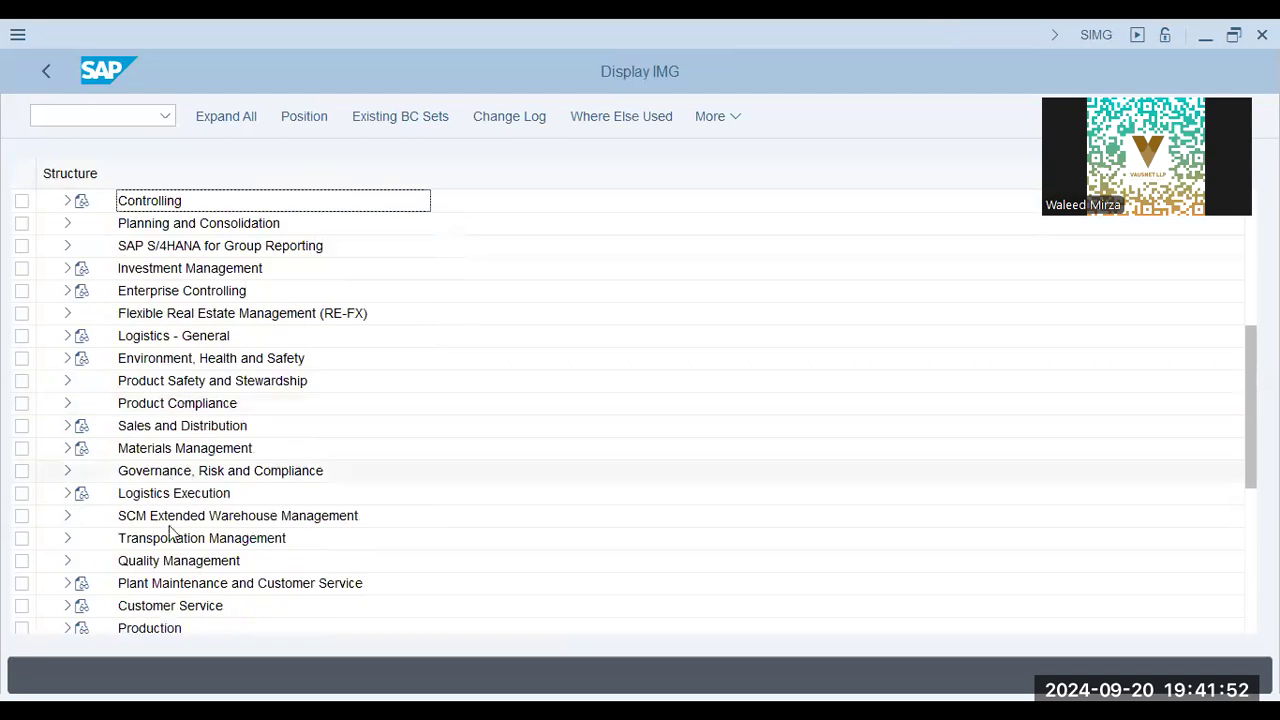
click(152, 628)
click(66, 607)
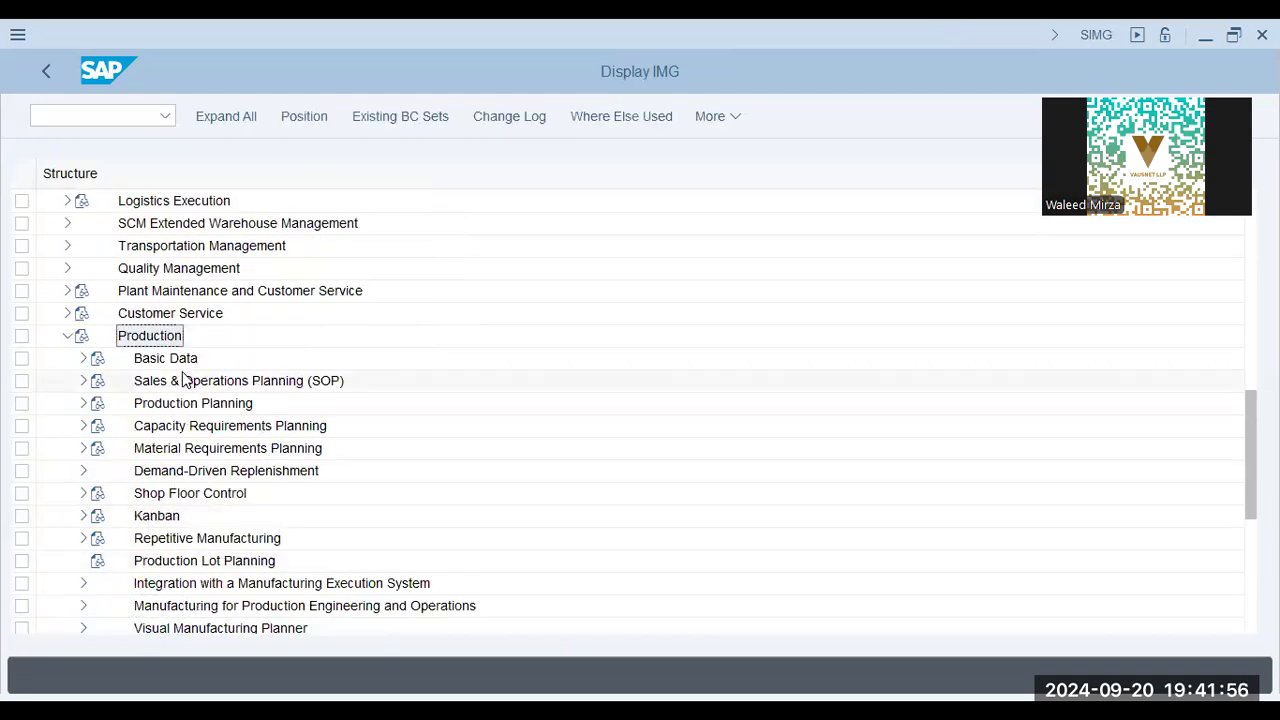
click(83, 358)
click(99, 381)
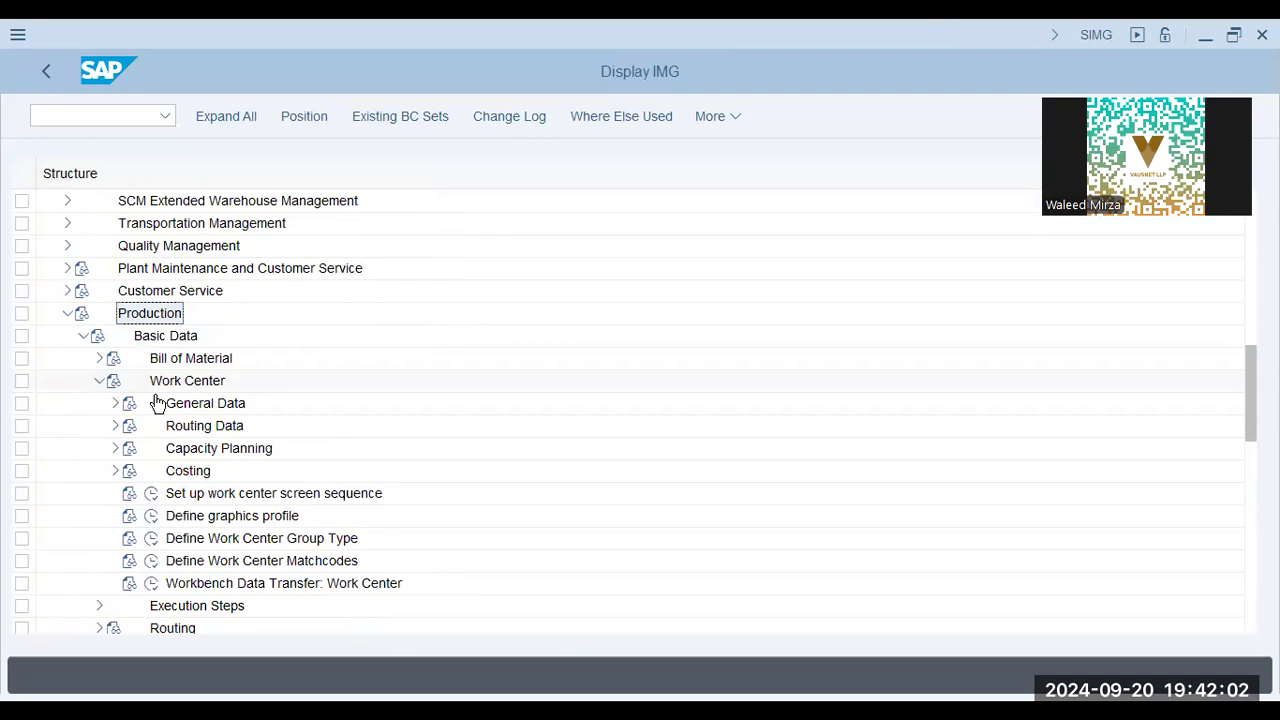
double_click(238, 411)
click(256, 426)
Check the customizing path on the Work Centers slide, and review the work center categories from Machine to ME Resource
key(alt+Tab)
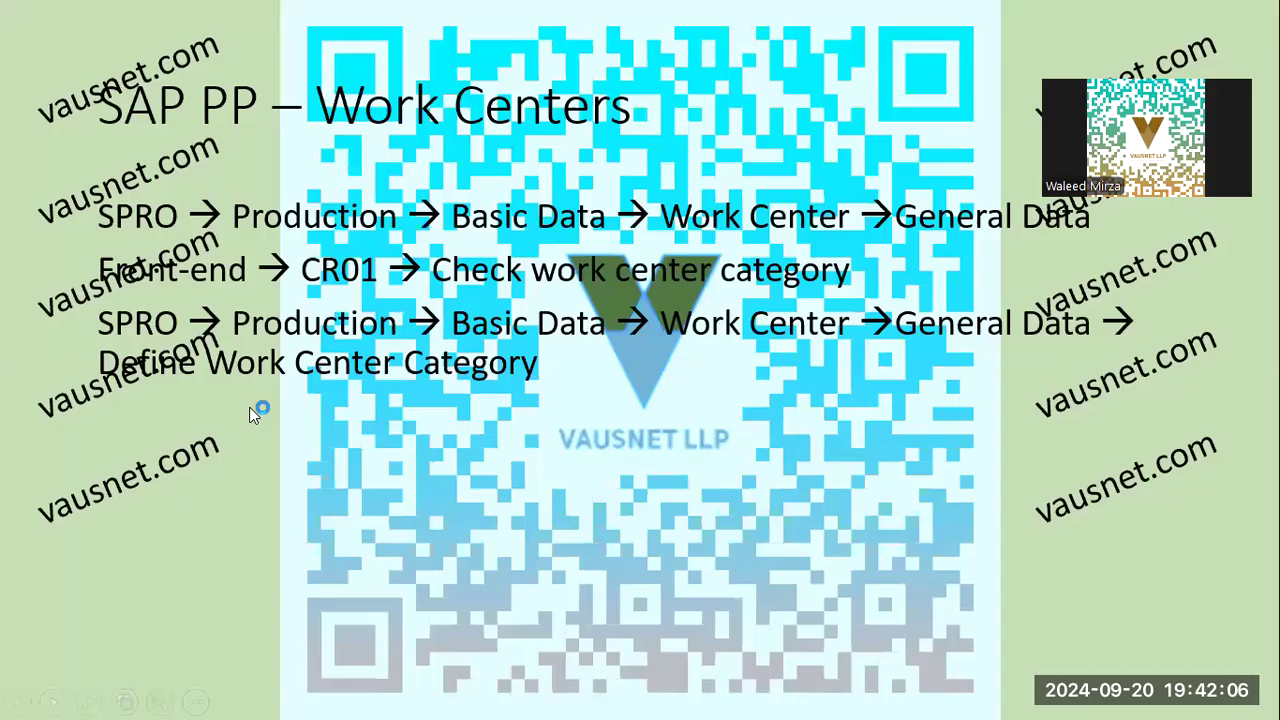
key(alt+Tab)
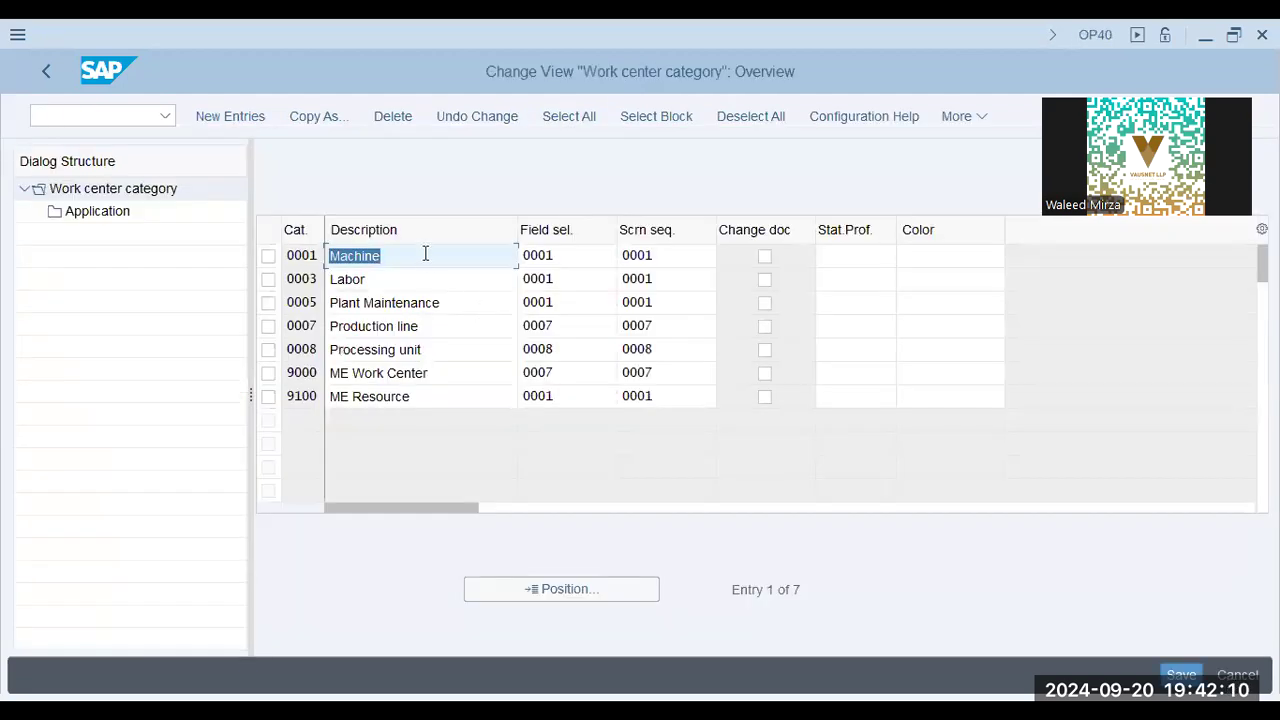
click(426, 256)
click(427, 397)
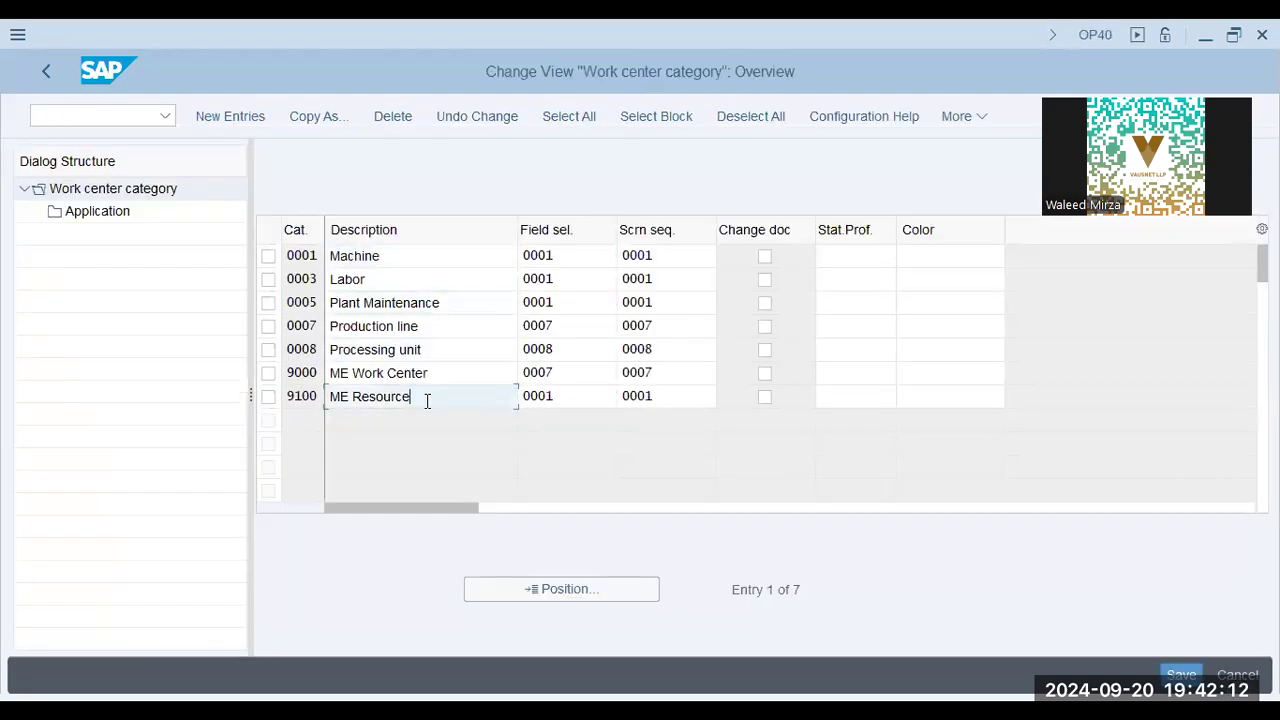
Select work center category 0001 Machine, check the presentation, and open the category's Application assignments
click(277, 257)
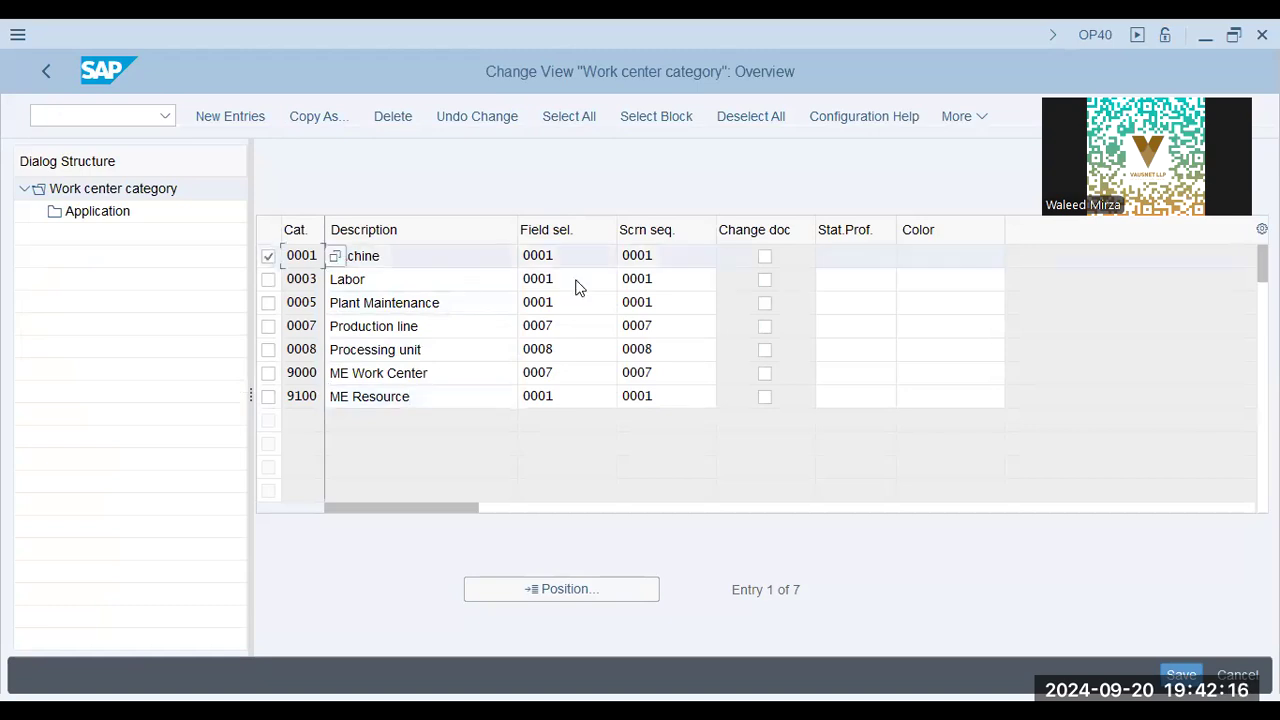
key(alt+Tab)
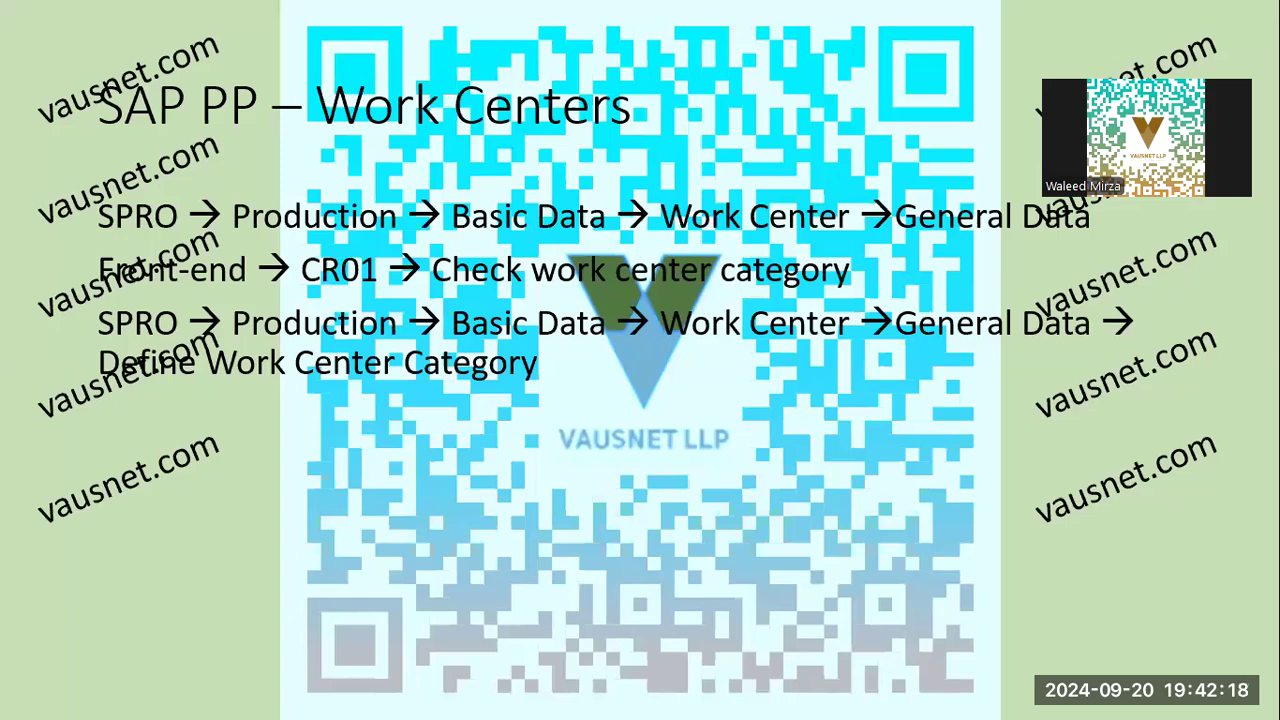
key(Right)
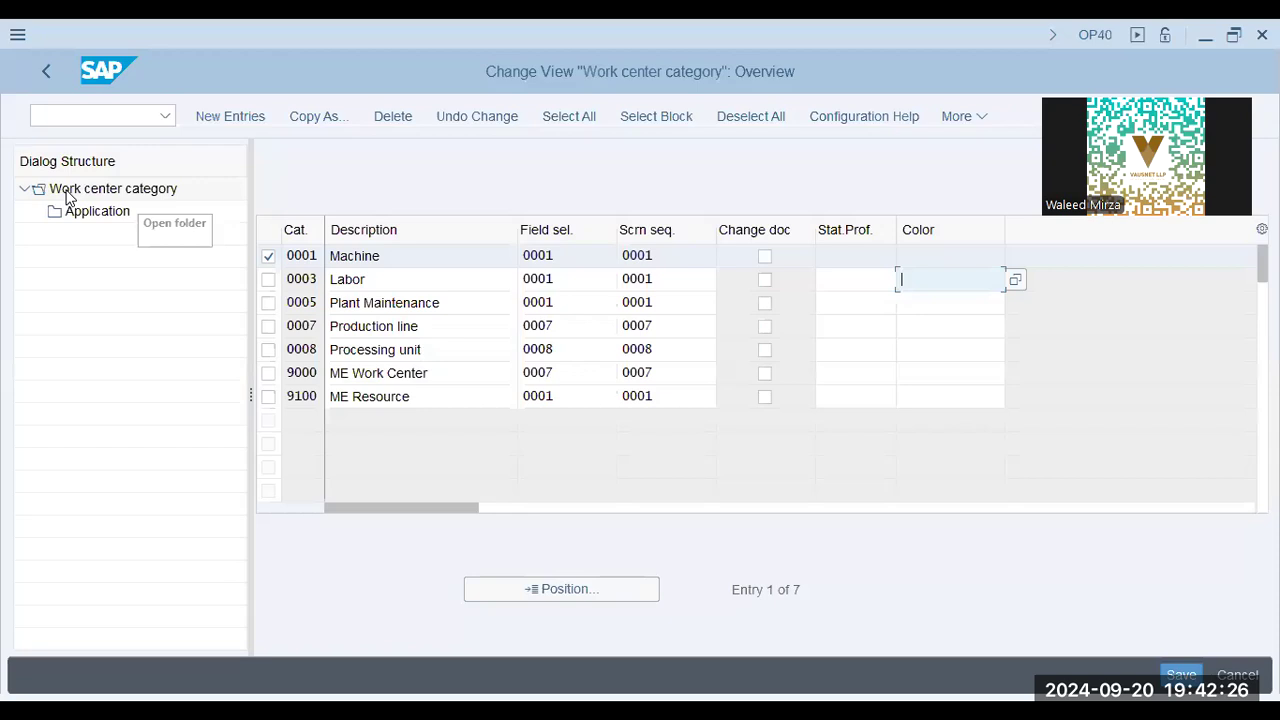
double_click(90, 211)
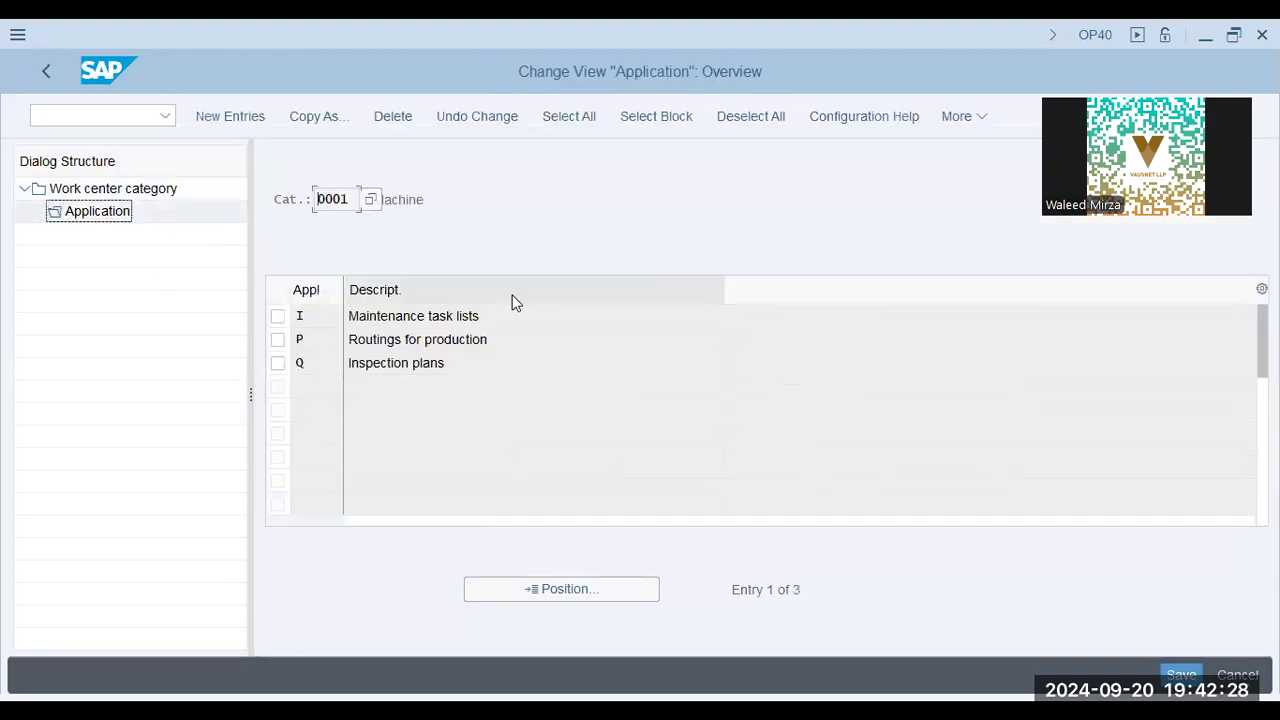
Examine the applications assigned to category 0001 Machine: maintenance task lists, routings for production and inspection plans
double_click(486, 316)
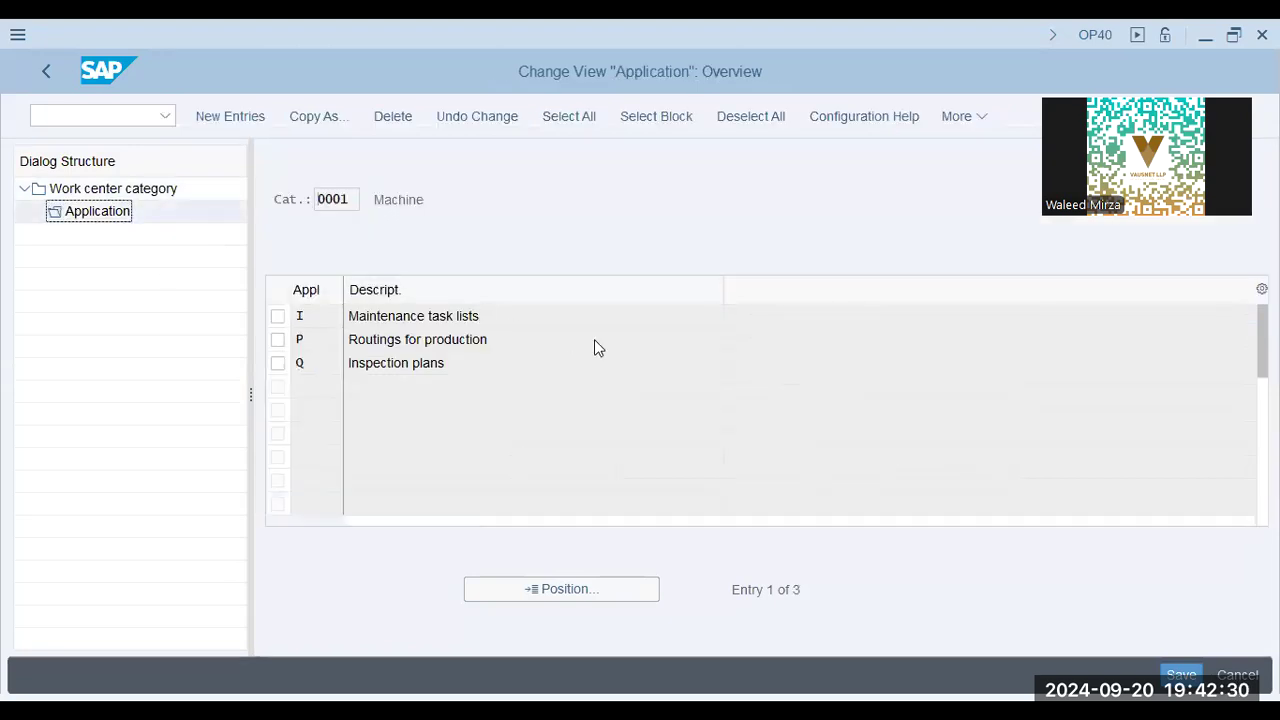
click(460, 342)
click(442, 363)
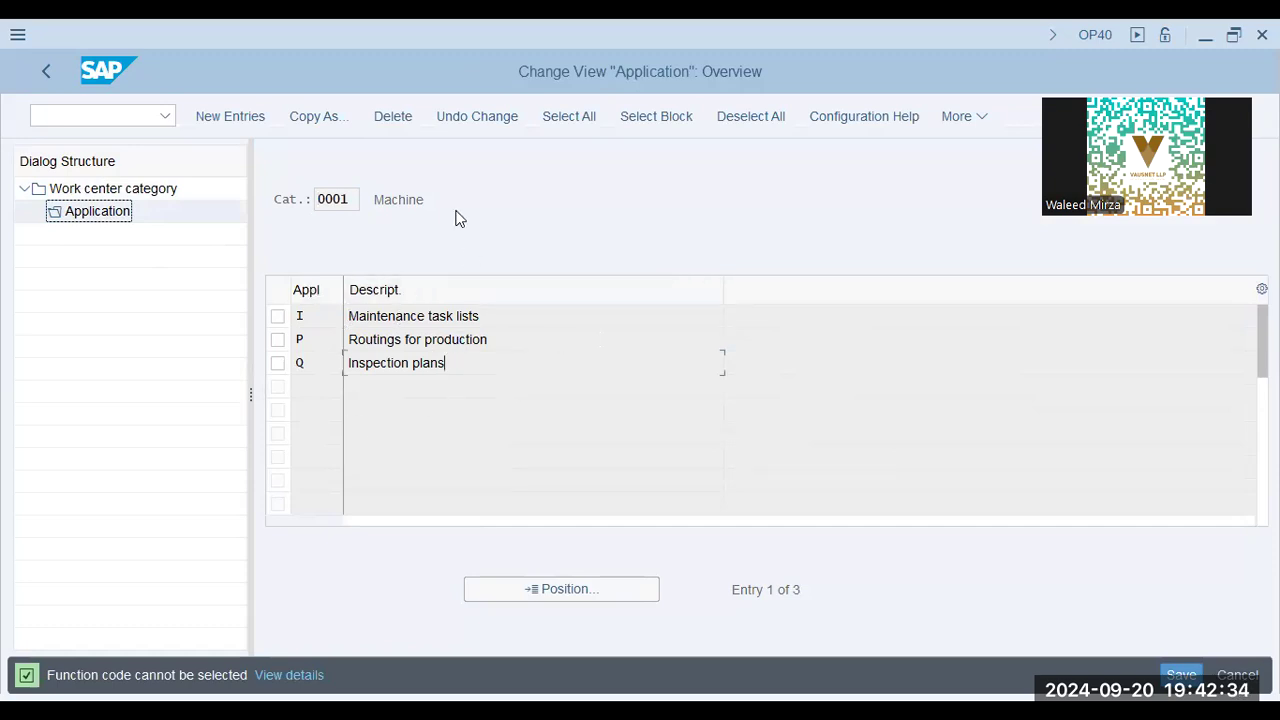
click(400, 205)
drag(434, 317, 509, 349)
click(467, 370)
double_click(378, 206)
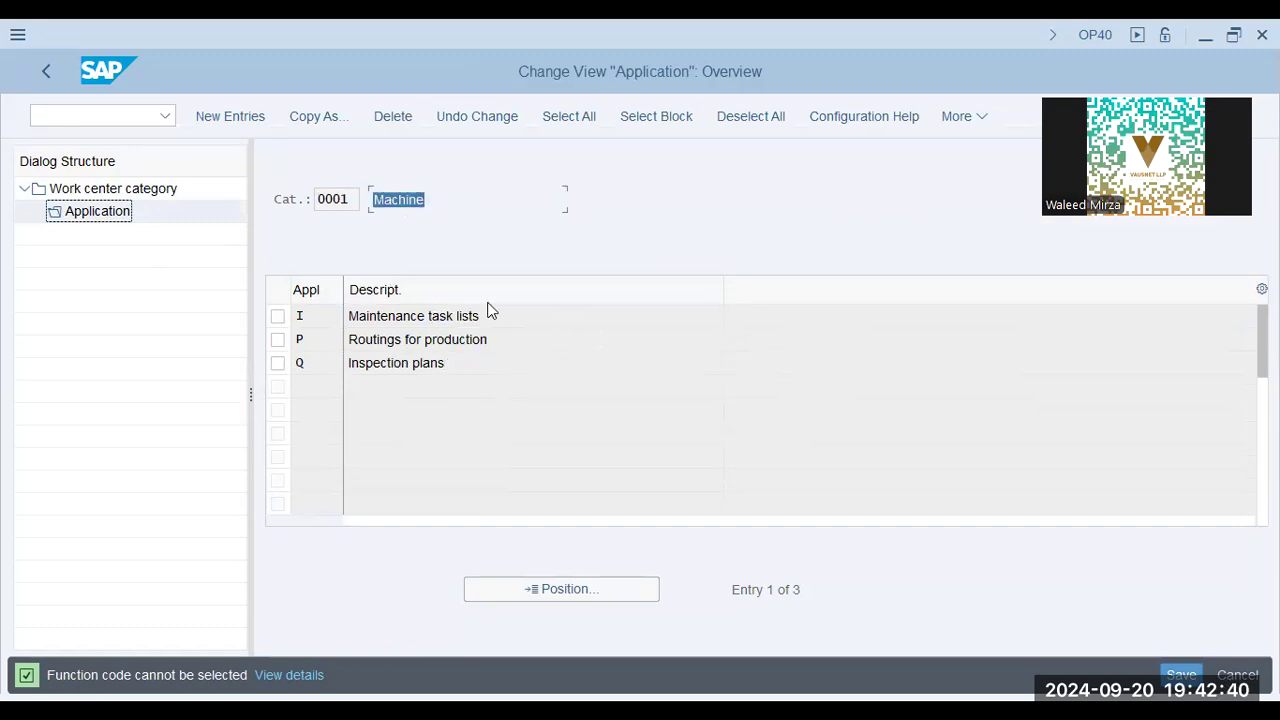
triple_click(500, 336)
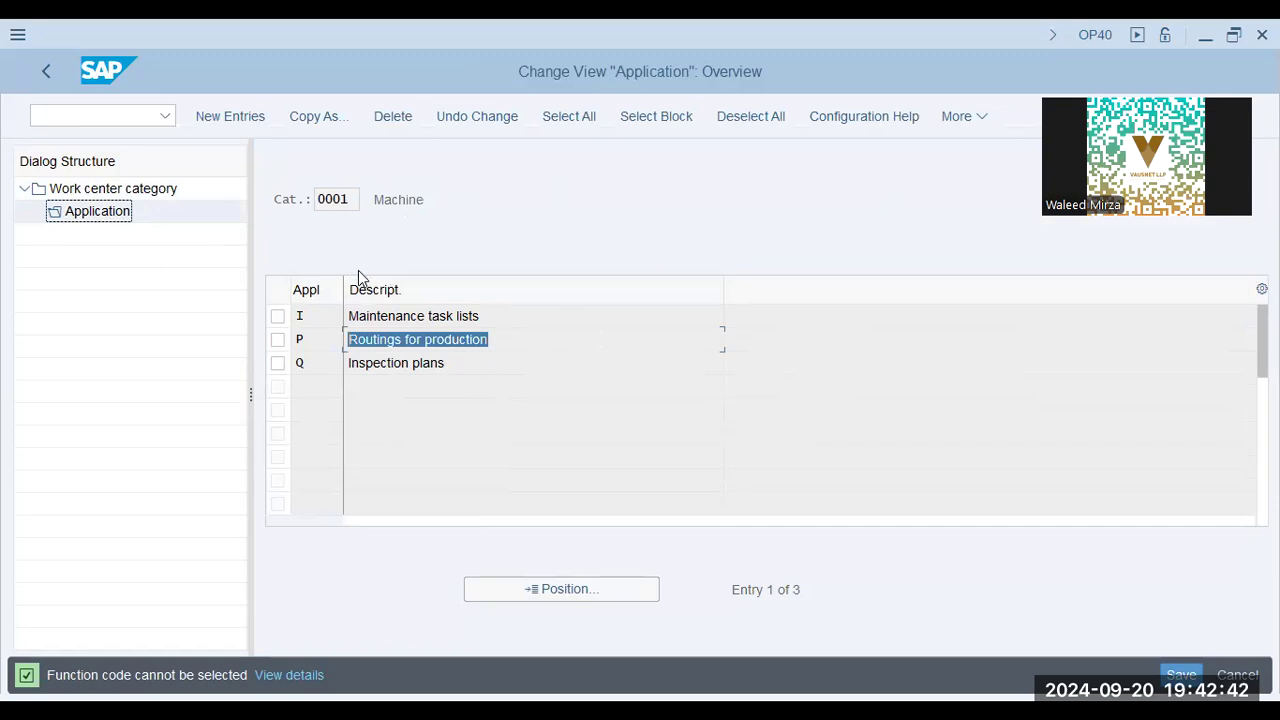
Check the Maintenance task lists and Inspection plans applications of category 0001, and return to the work center category overview
triple_click(485, 315)
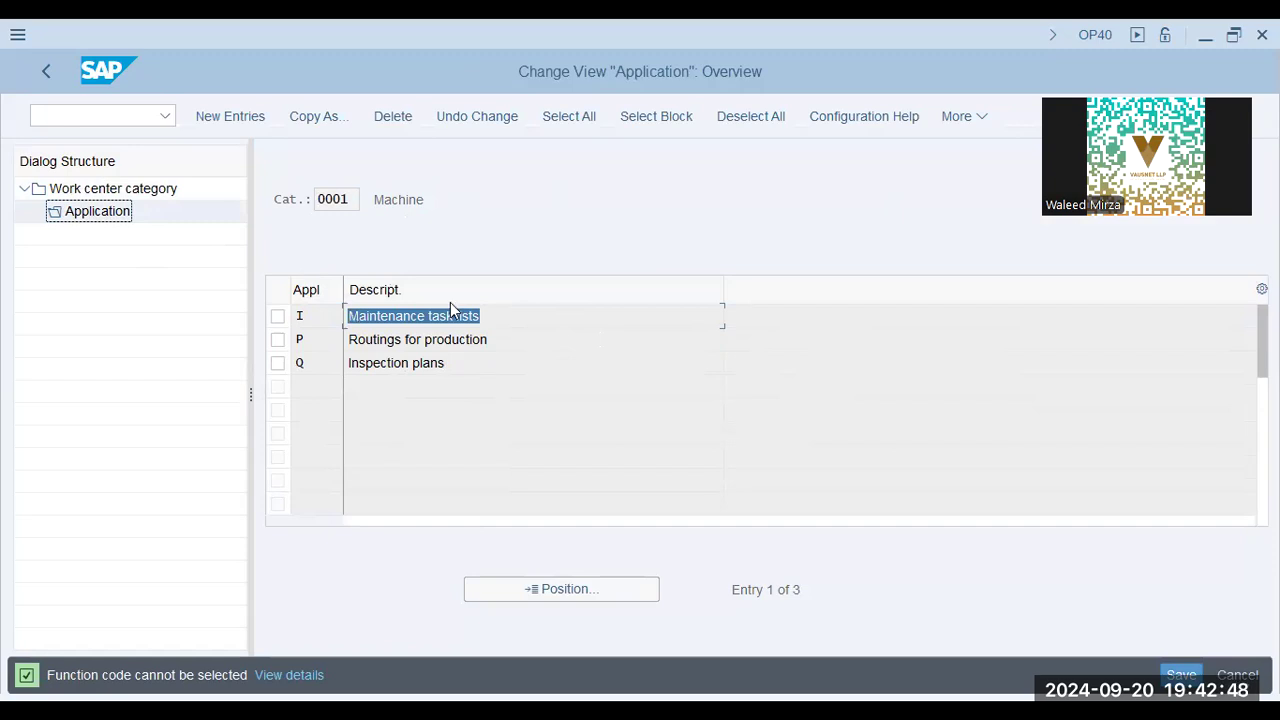
click(445, 366)
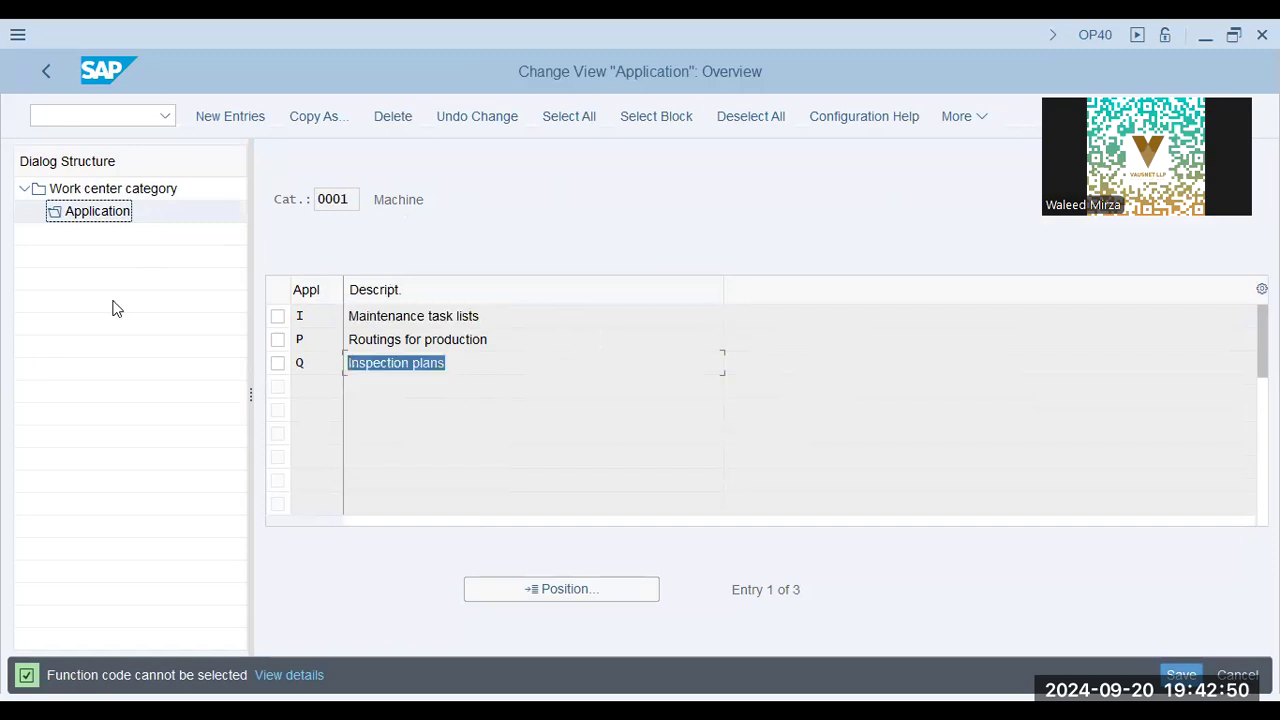
click(44, 72)
Select work center category 0003 Labor, open its Application assignments, and review the production routing and inspection plan entries
click(366, 302)
click(364, 283)
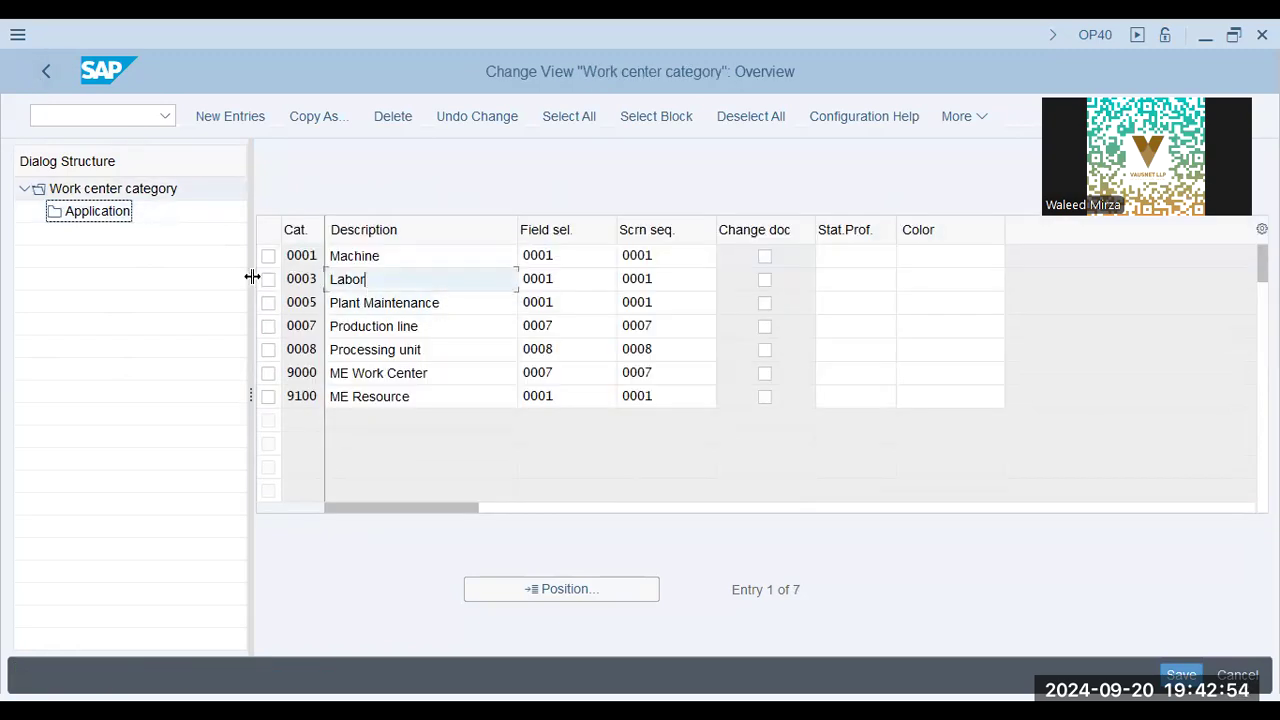
click(268, 279)
double_click(97, 213)
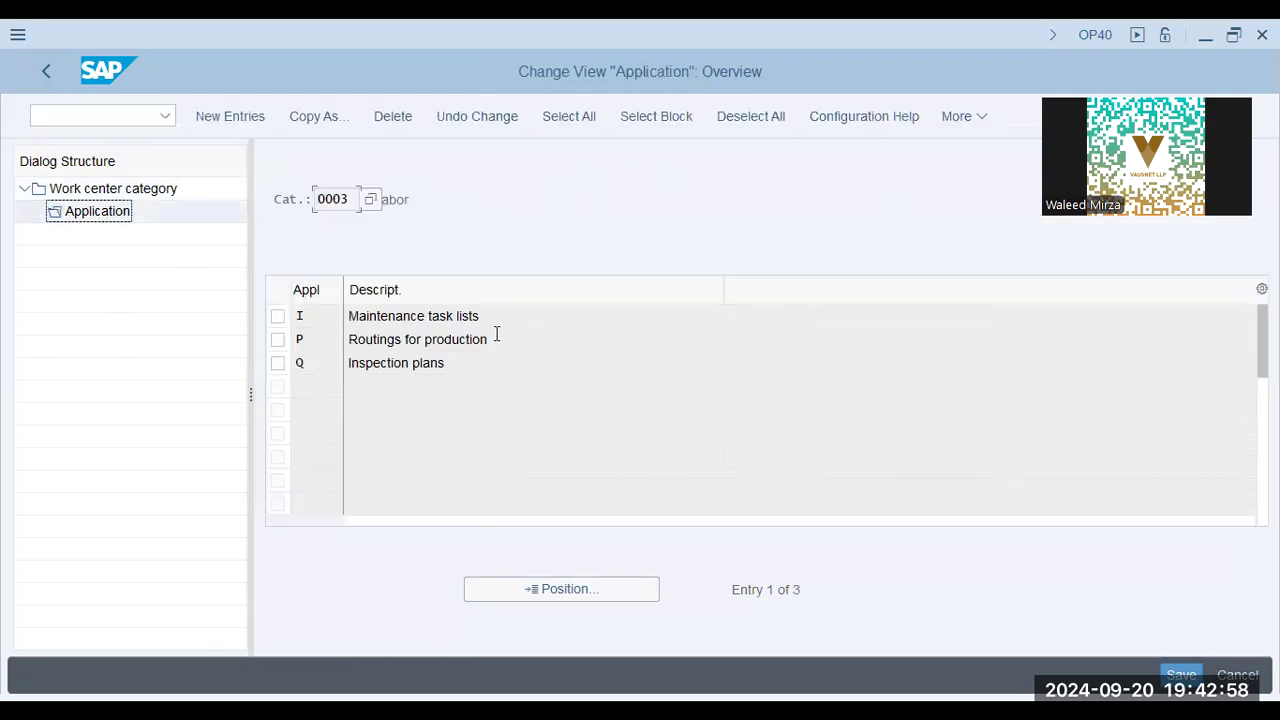
click(482, 338)
click(466, 363)
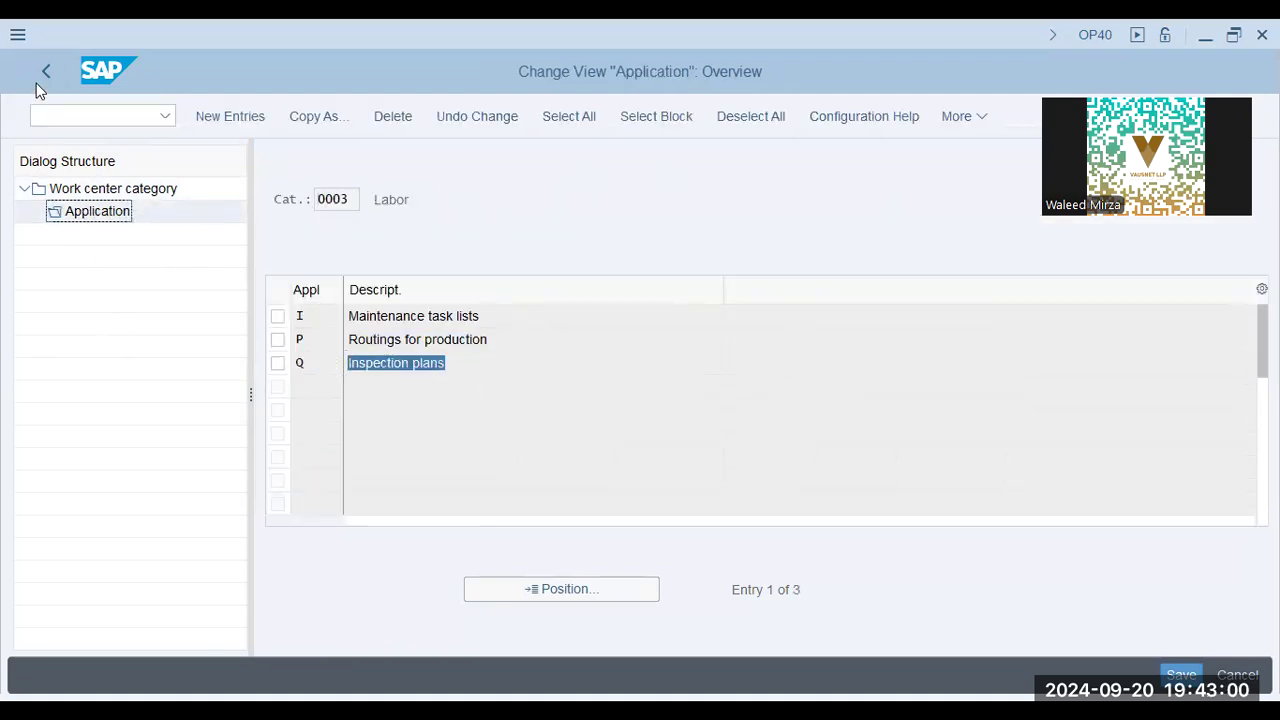
Return to the work center category overview and check the Production line entry and the Machine category's Color field
click(37, 78)
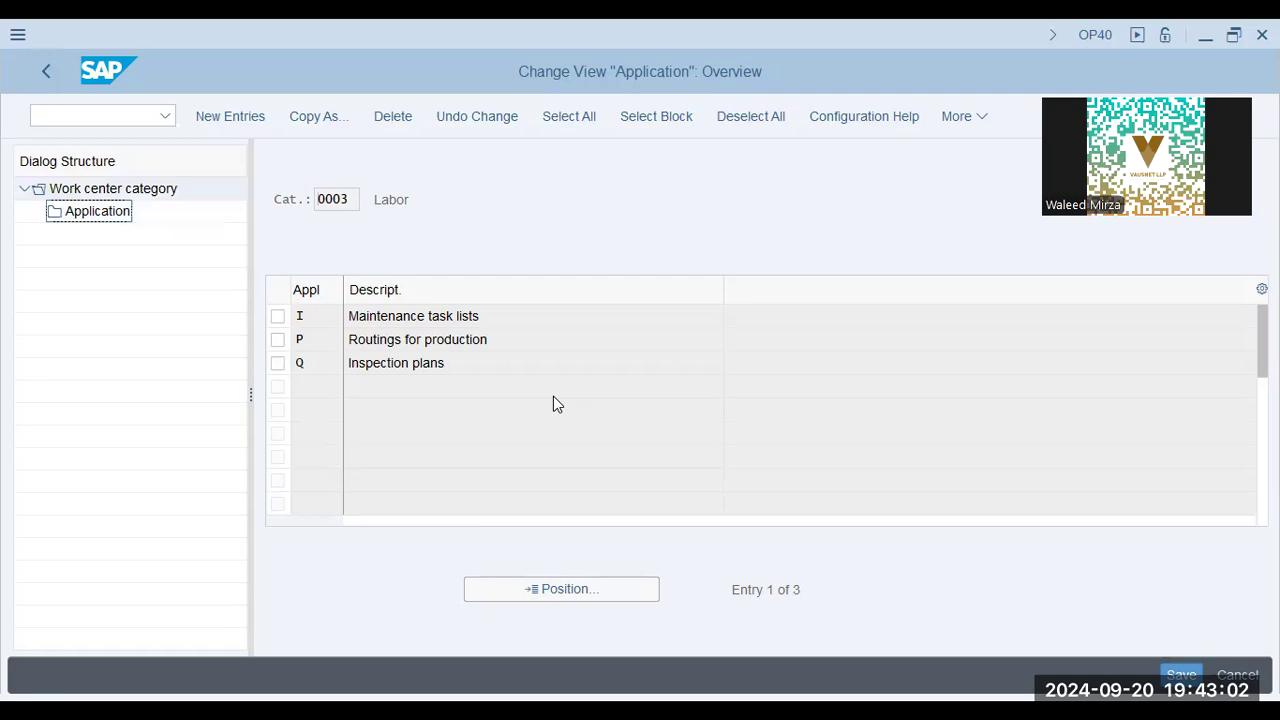
click(377, 330)
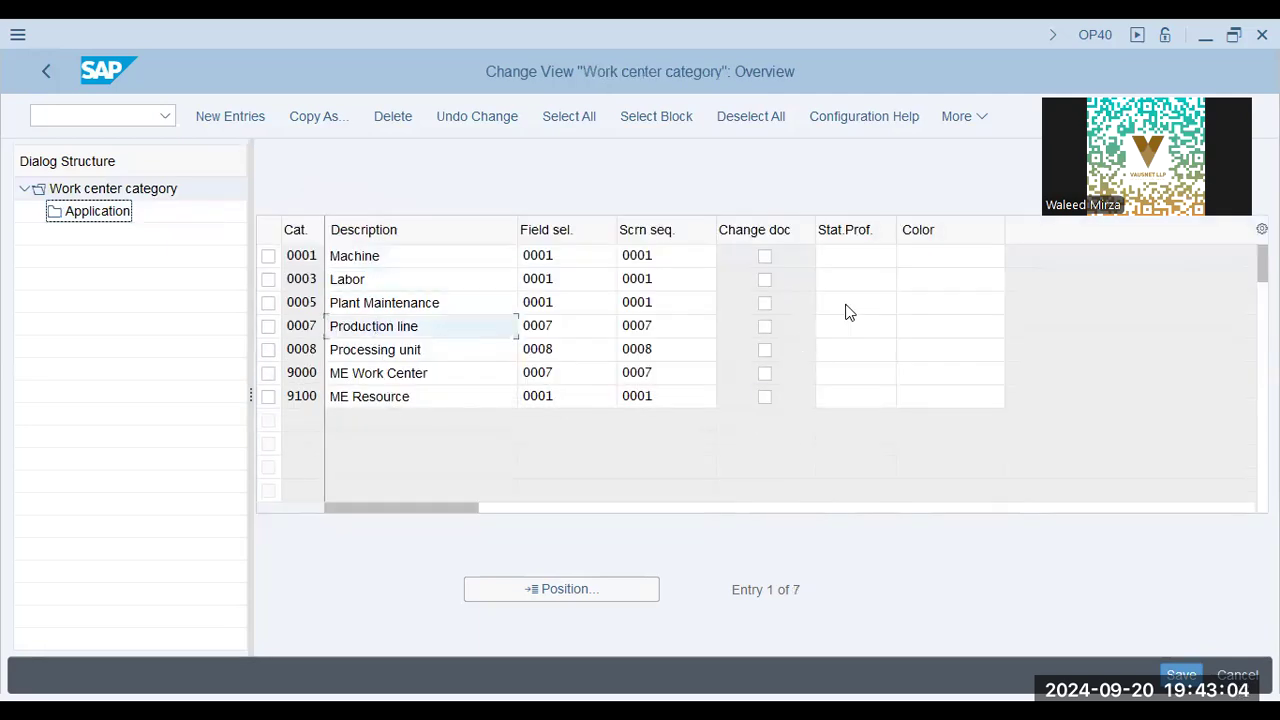
click(922, 255)
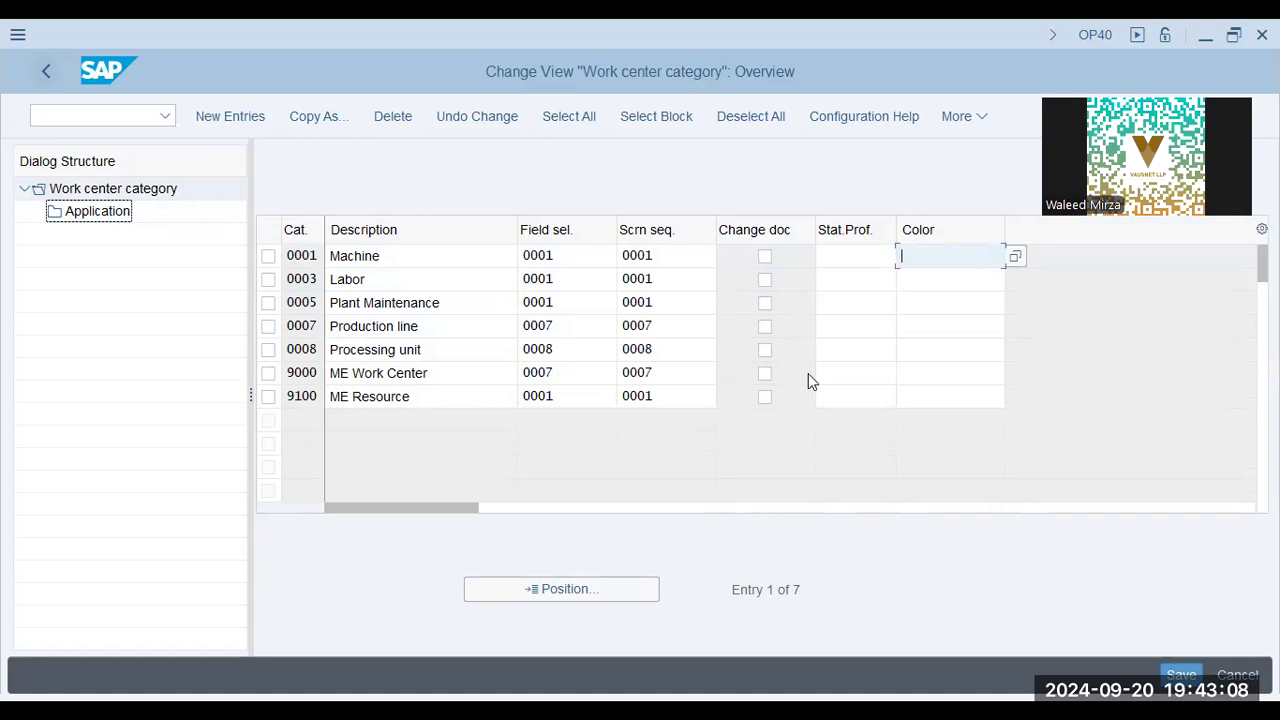
Leave the work center category customizing and start transaction CR01 to create a work center
click(44, 73)
text(/ncr01)
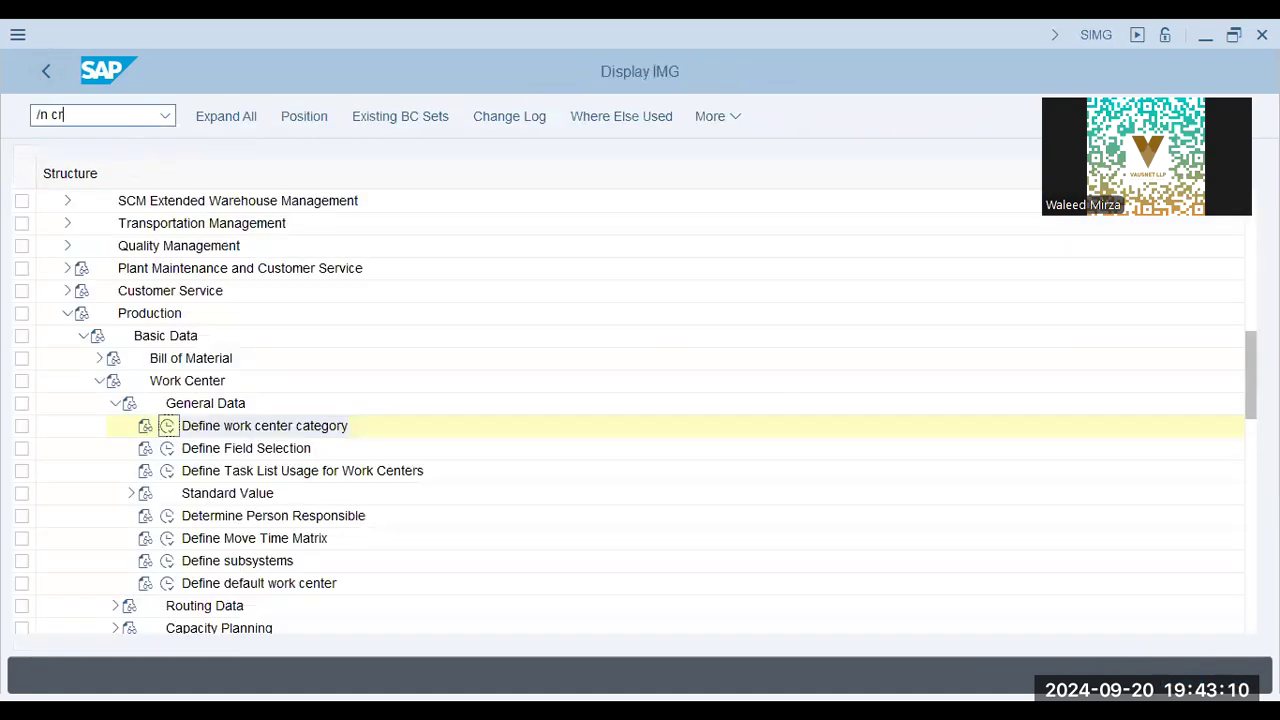
key(Return)
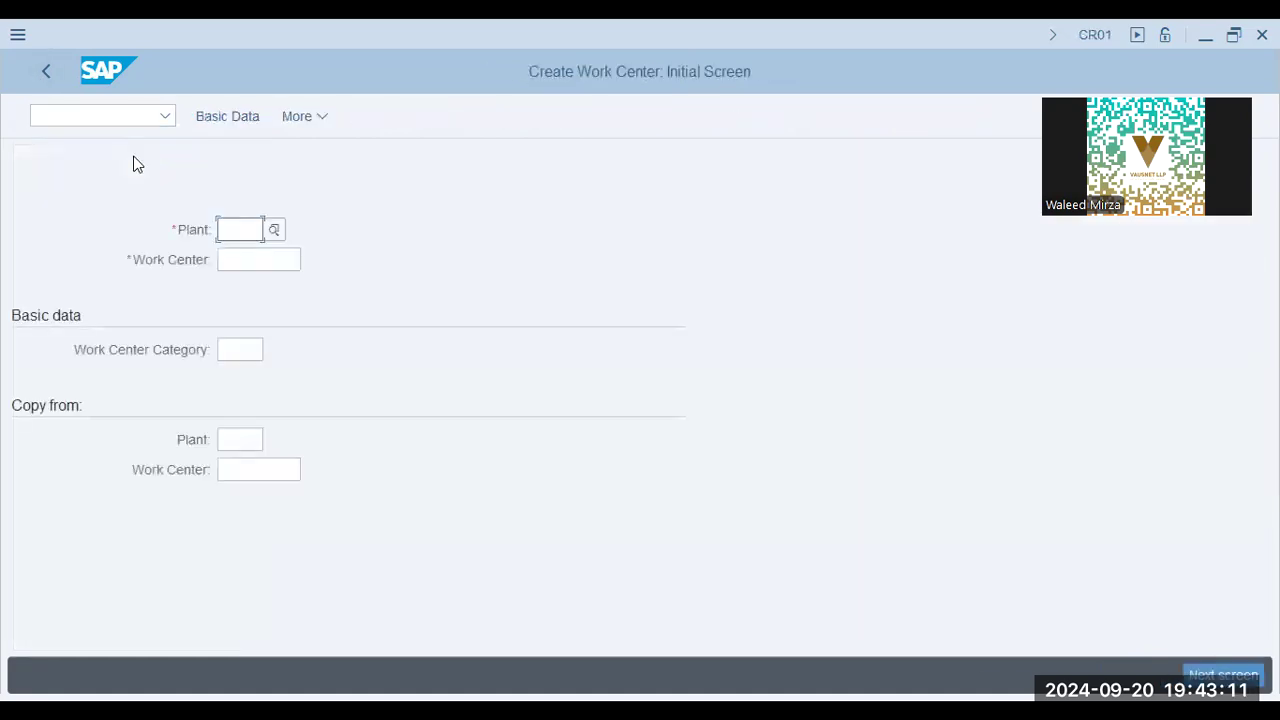
Choose plant 0006 from the unrestricted plant value list for the new work center
click(274, 233)
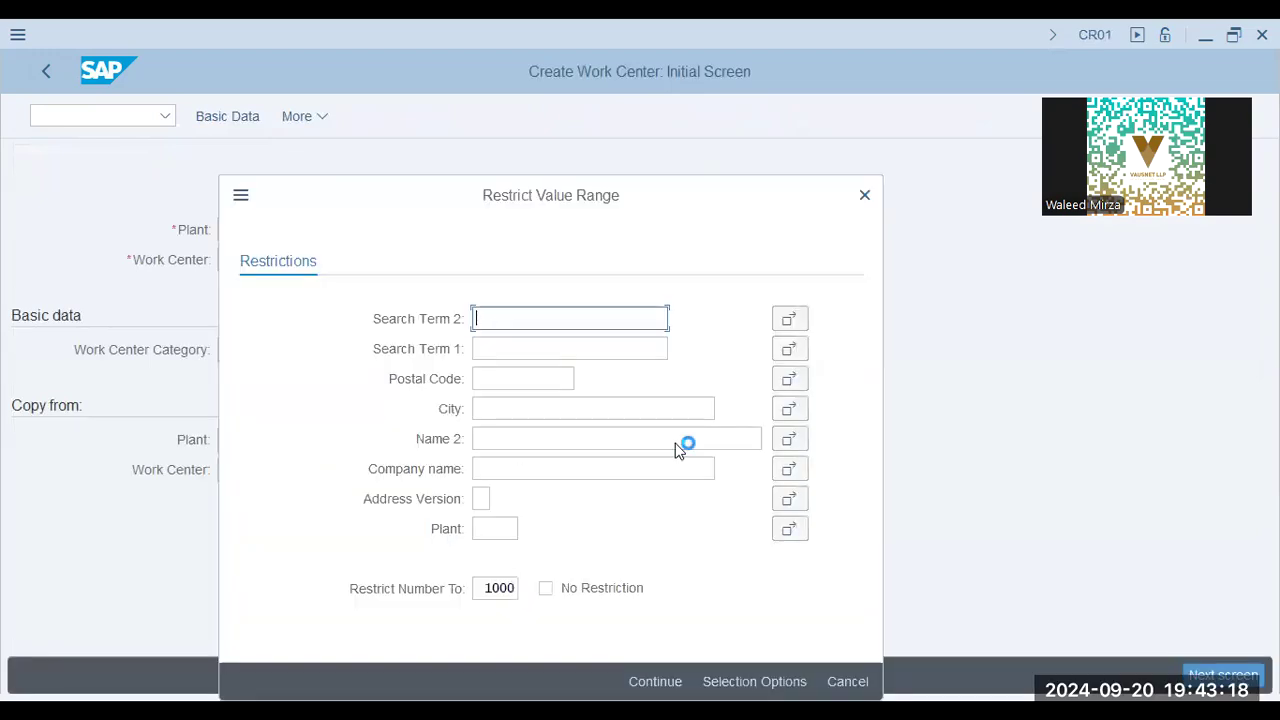
key(Return)
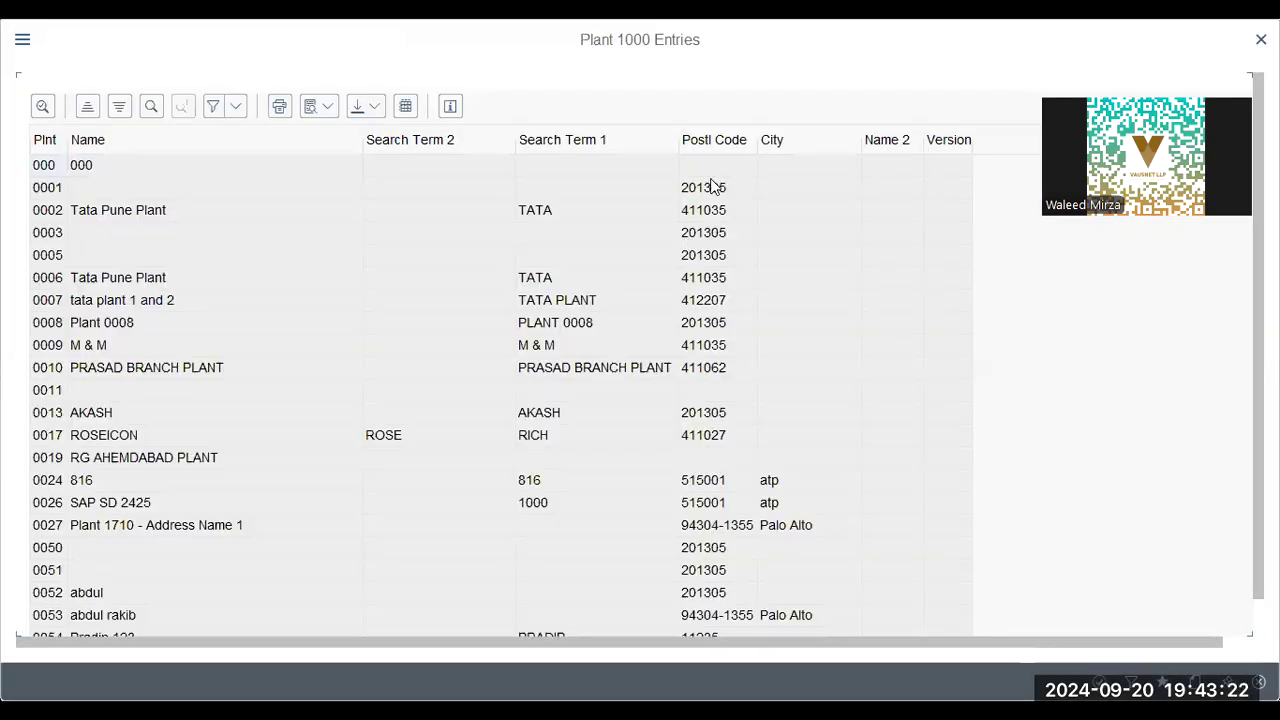
click(116, 279)
Check the Application and Define Field Selection slides in the presentation, and return to the SAP work center creation
key(Escape)
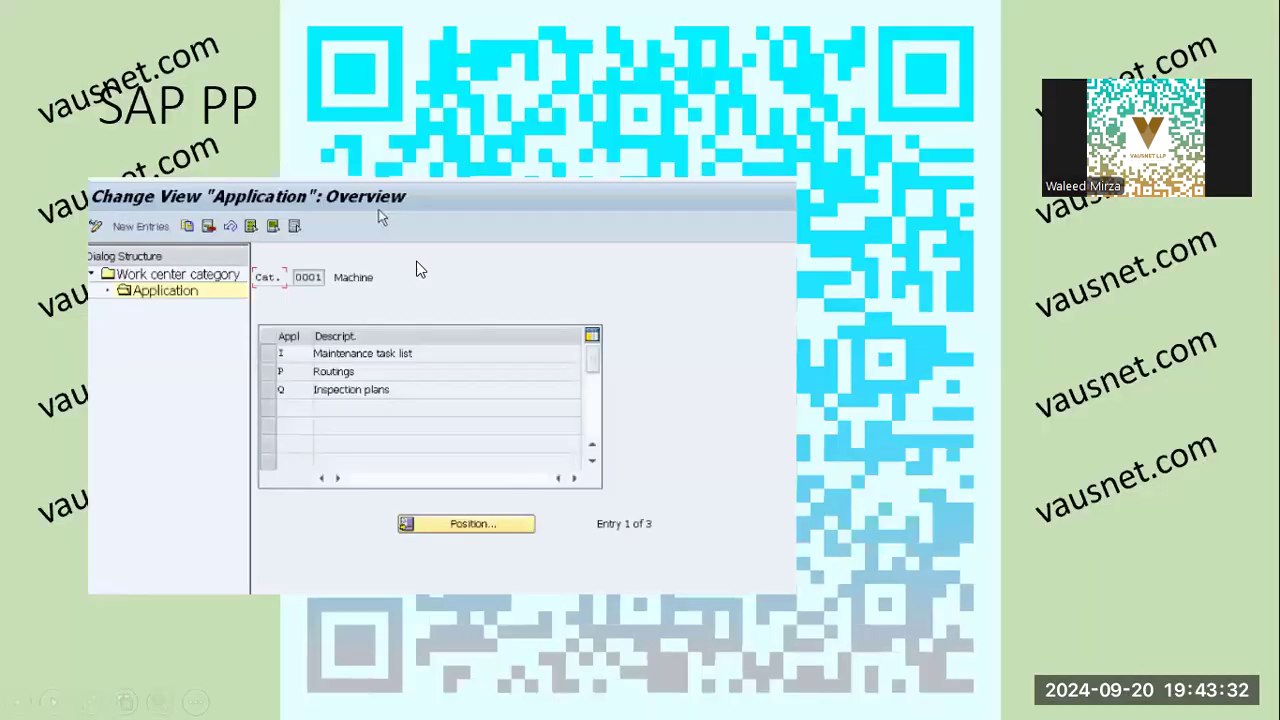
click(418, 263)
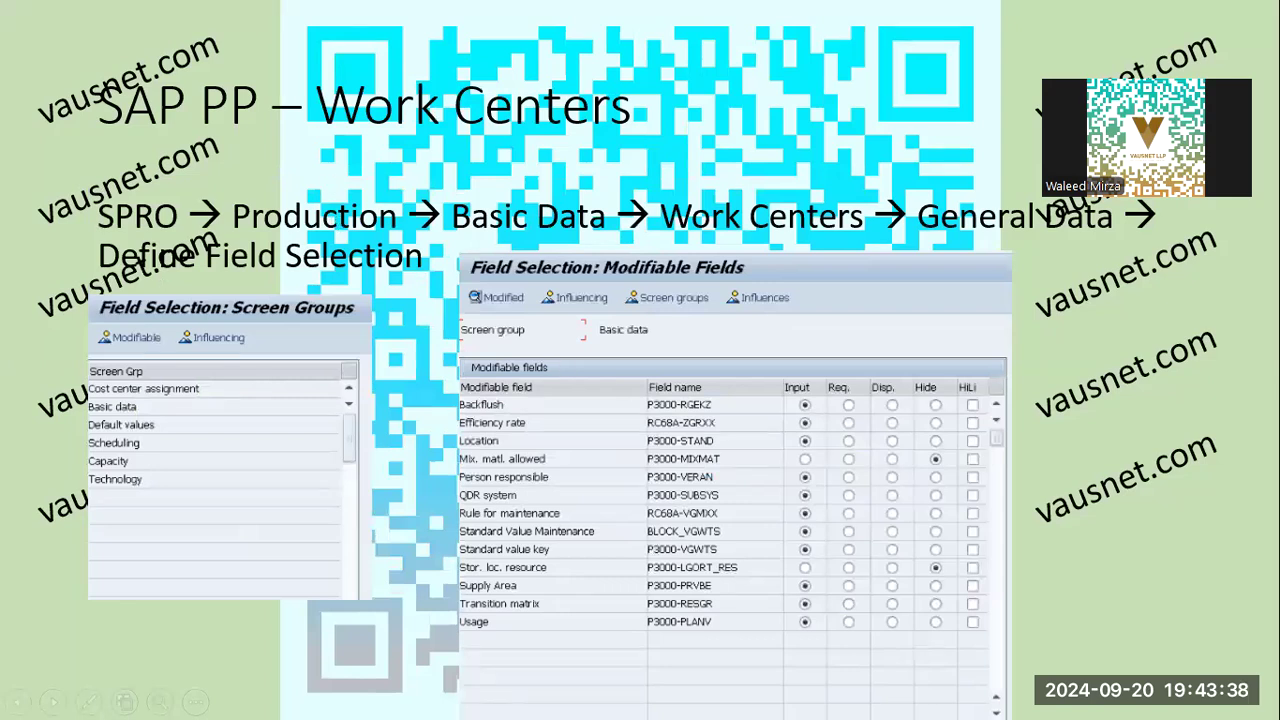
key(alt+Tab)
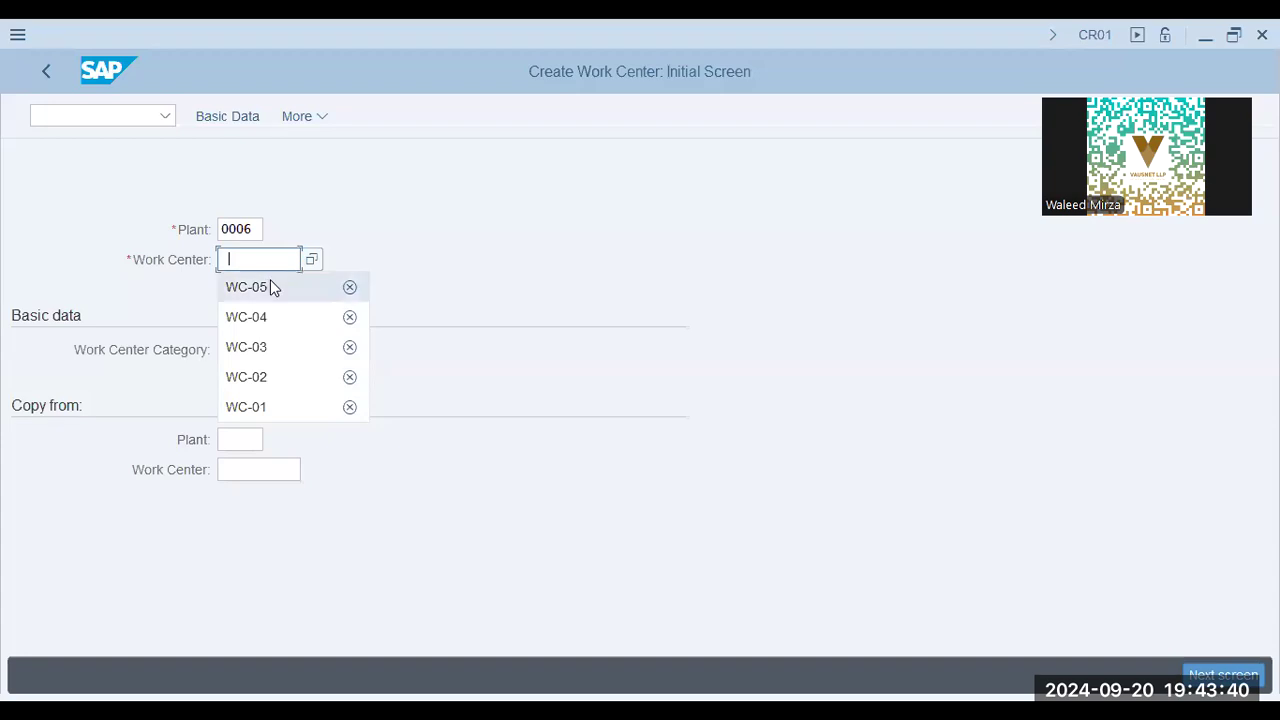
Set the work center to WC-01 and the work center category to 0001
click(277, 408)
click(251, 349)
click(257, 379)
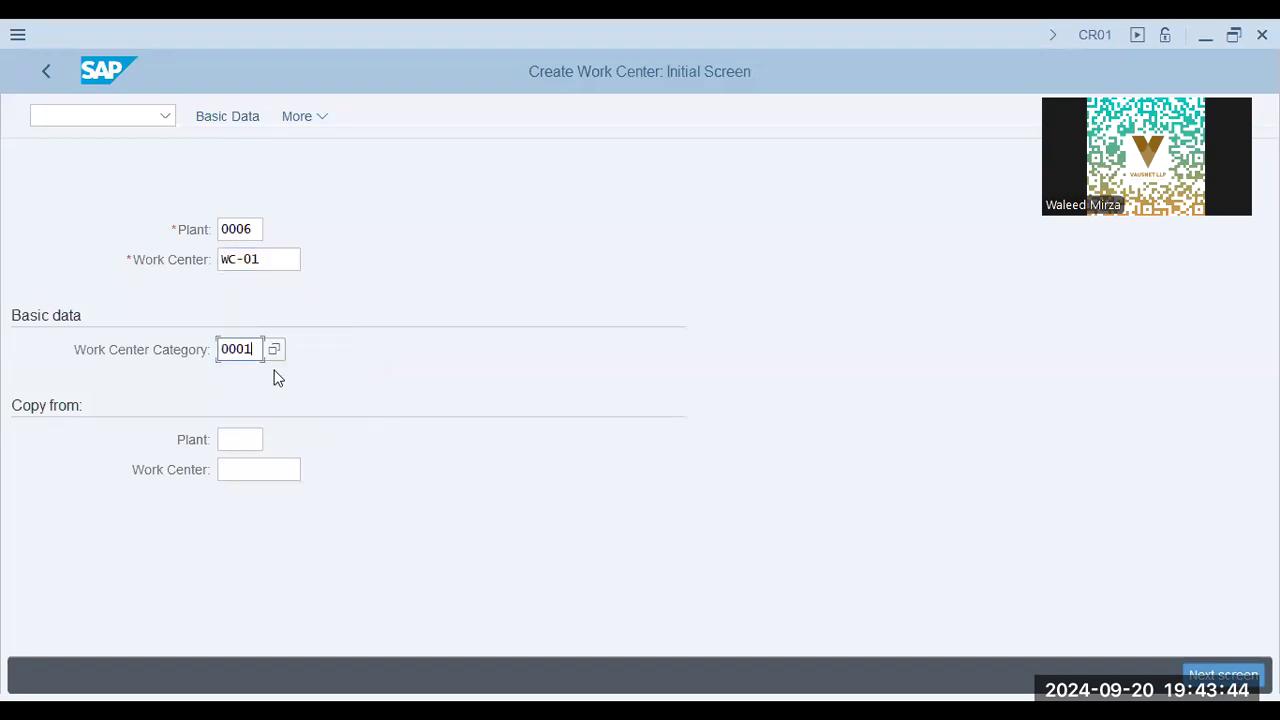
Show the possible work center categories and choose 0001 Machine for WC-01
key(Return)
click(298, 372)
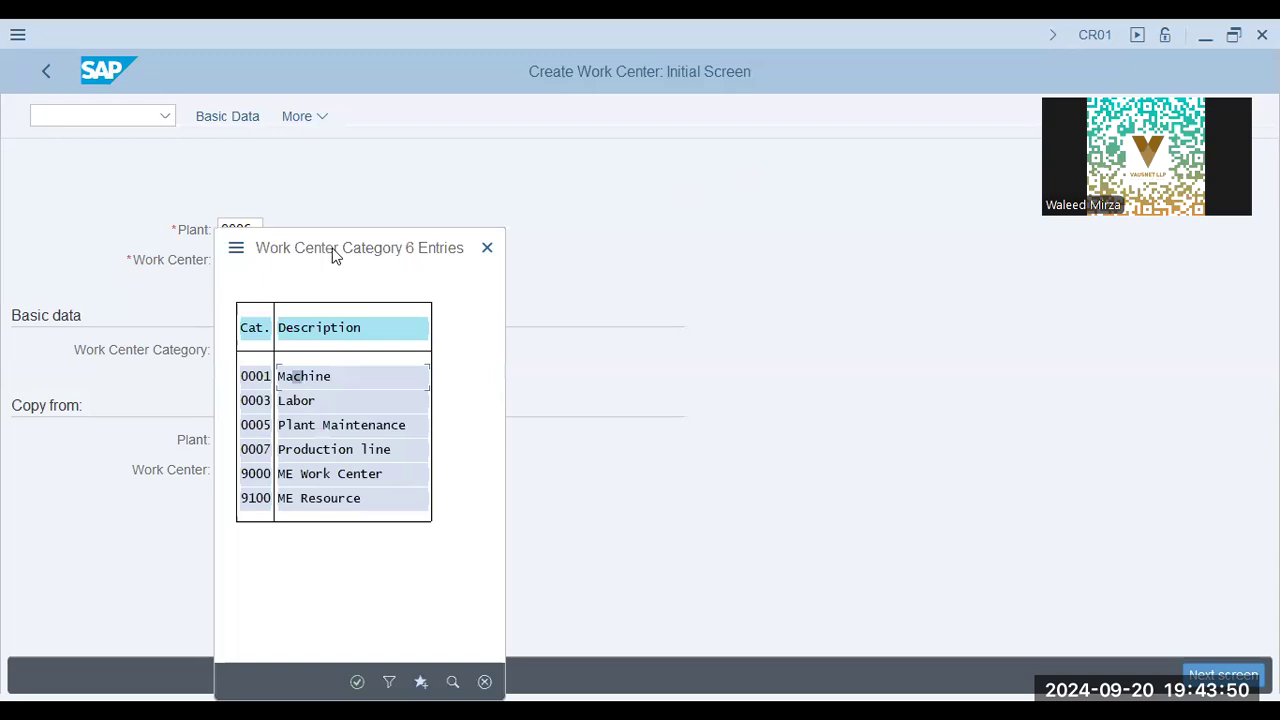
drag(335, 246, 613, 166)
double_click(564, 297)
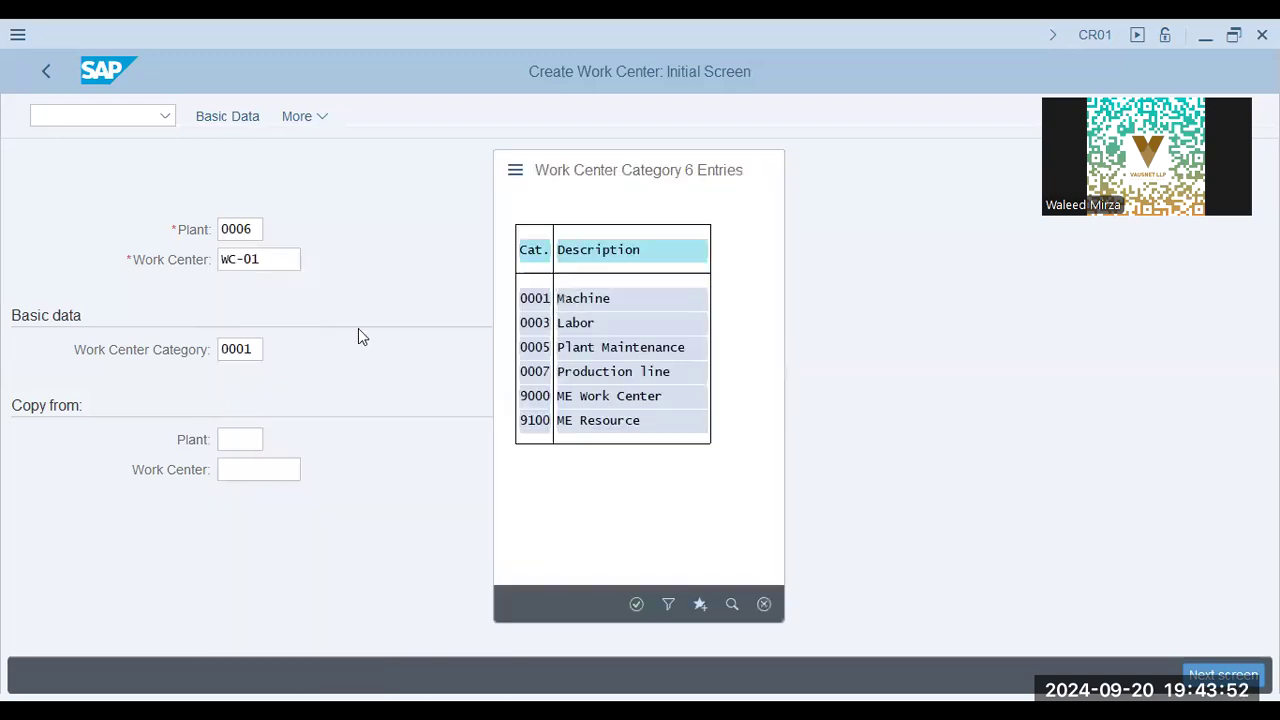
Review the list of available work center categories once more and close it without changing the category
click(267, 260)
click(234, 344)
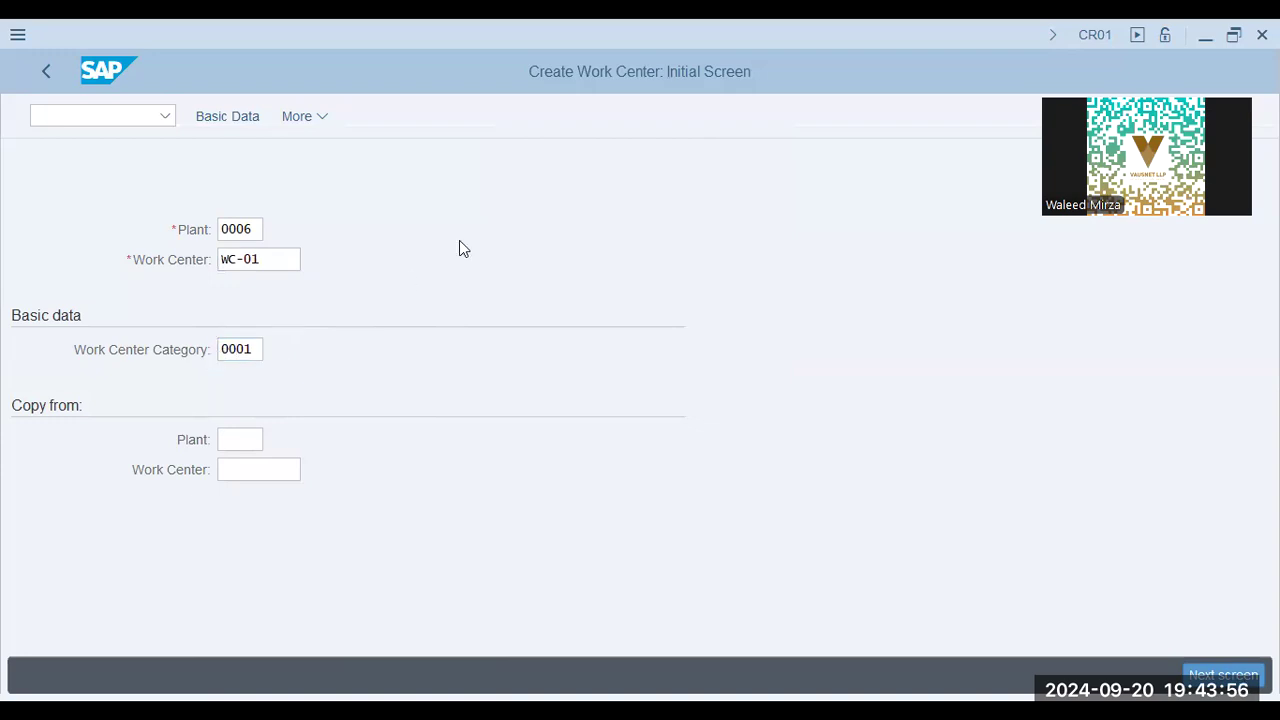
key(F4)
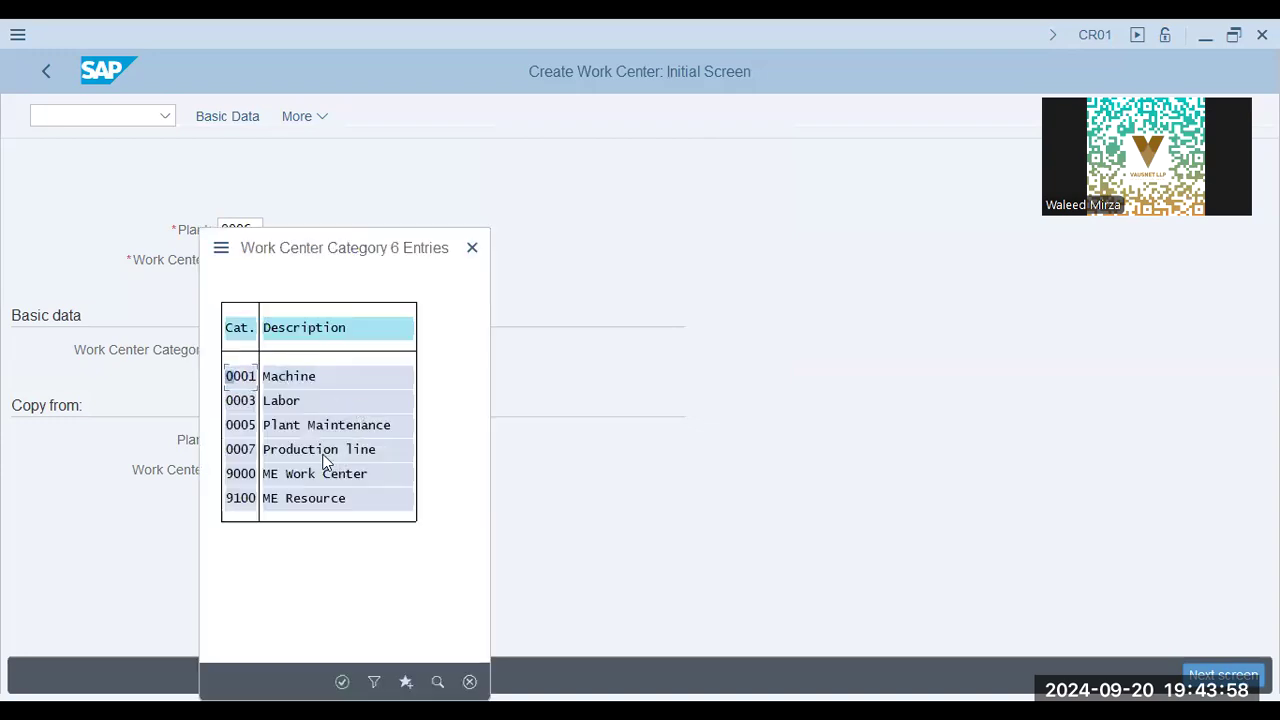
click(472, 248)
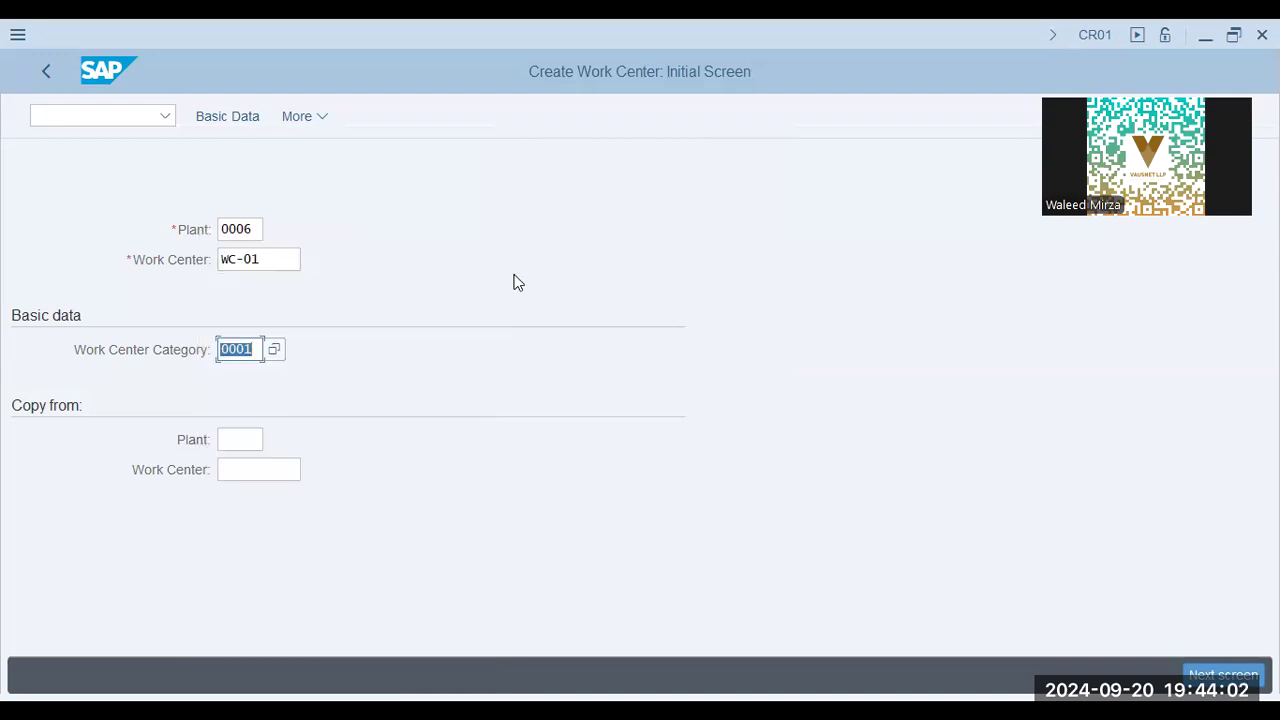
Proceed to the basic data of WC-01 and enter the description "wc-01 - Lathe Machine"
key(Return)
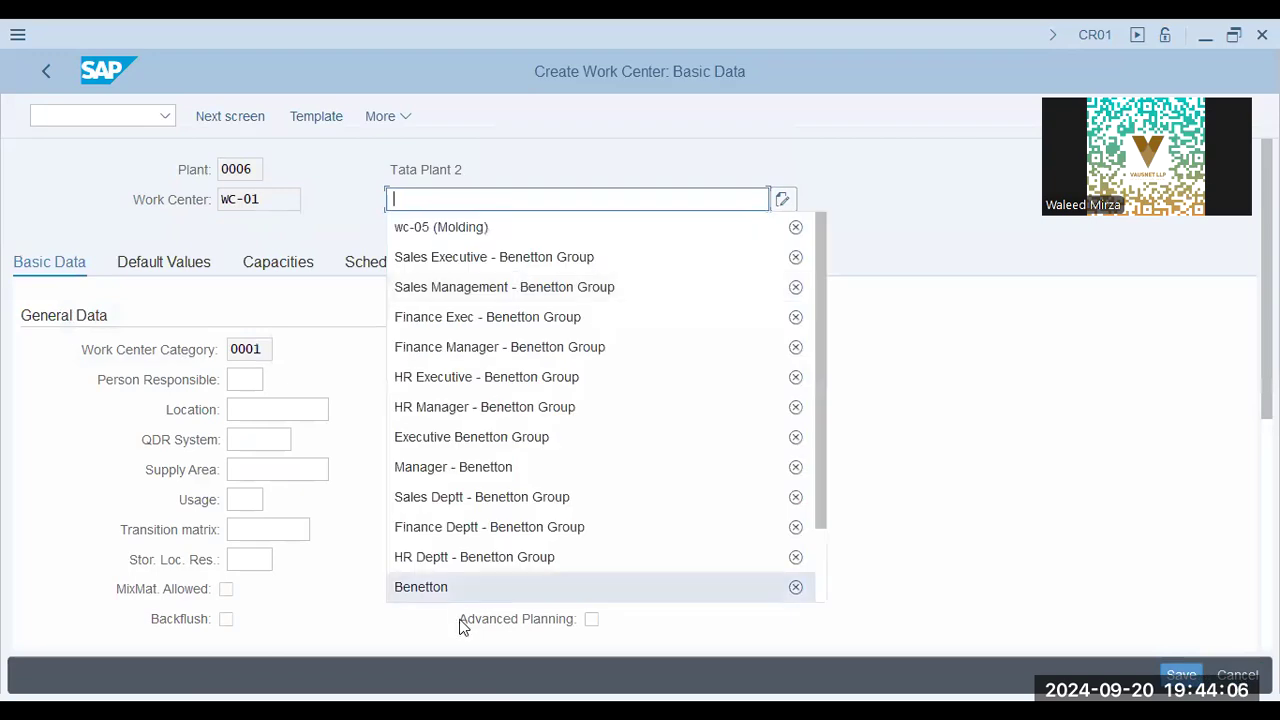
scroll(514, 486, down, 2)
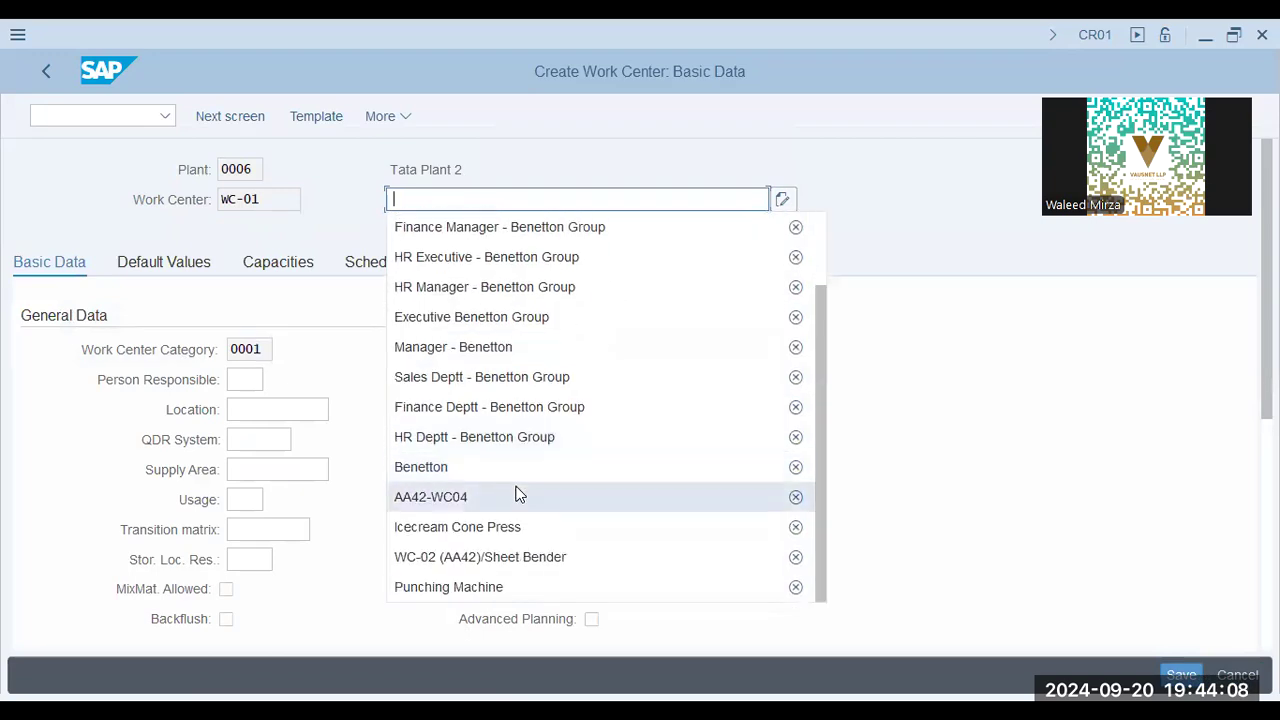
scroll(512, 545, up, 2)
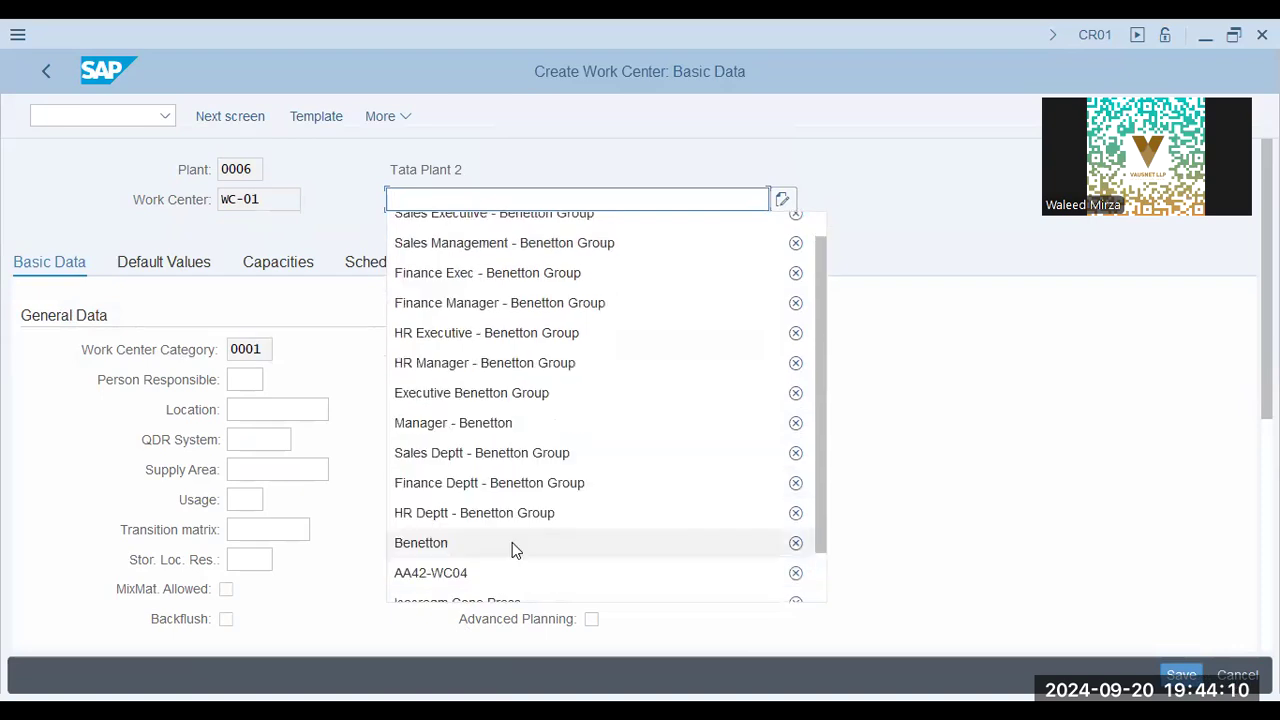
scroll(537, 436, down, 2)
scroll(537, 436, down, 1)
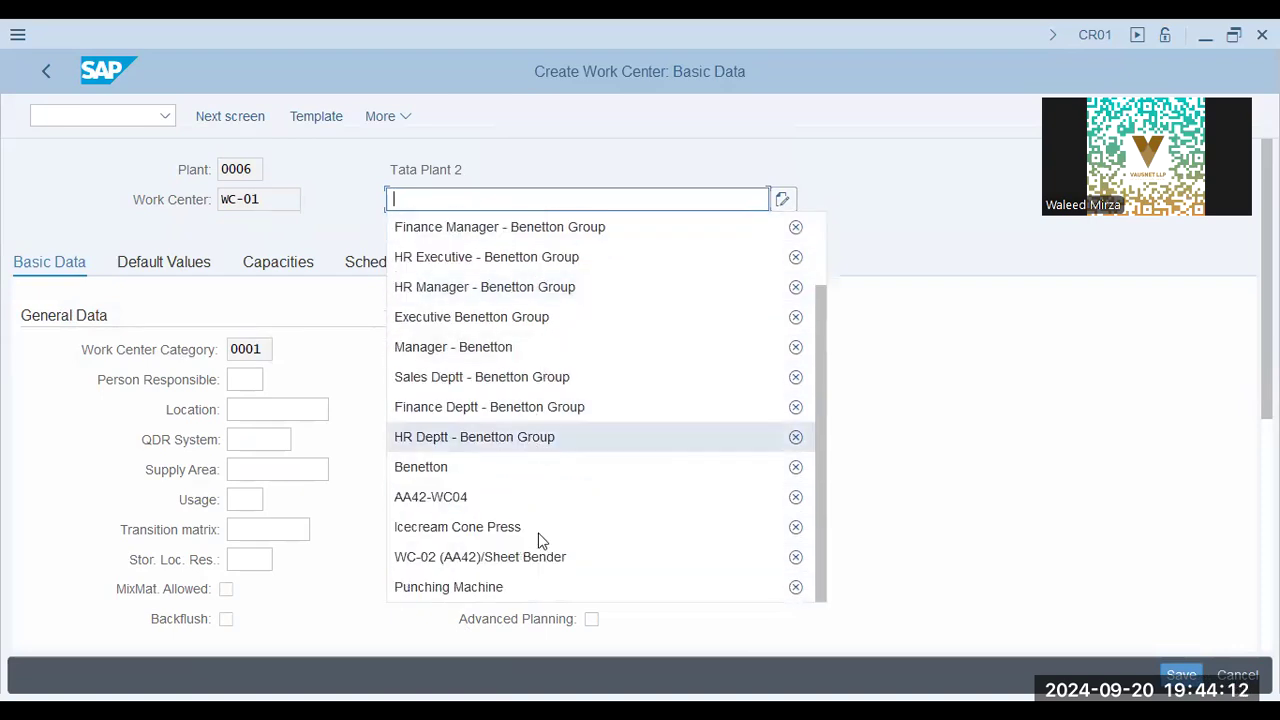
click(906, 217)
text(wc)
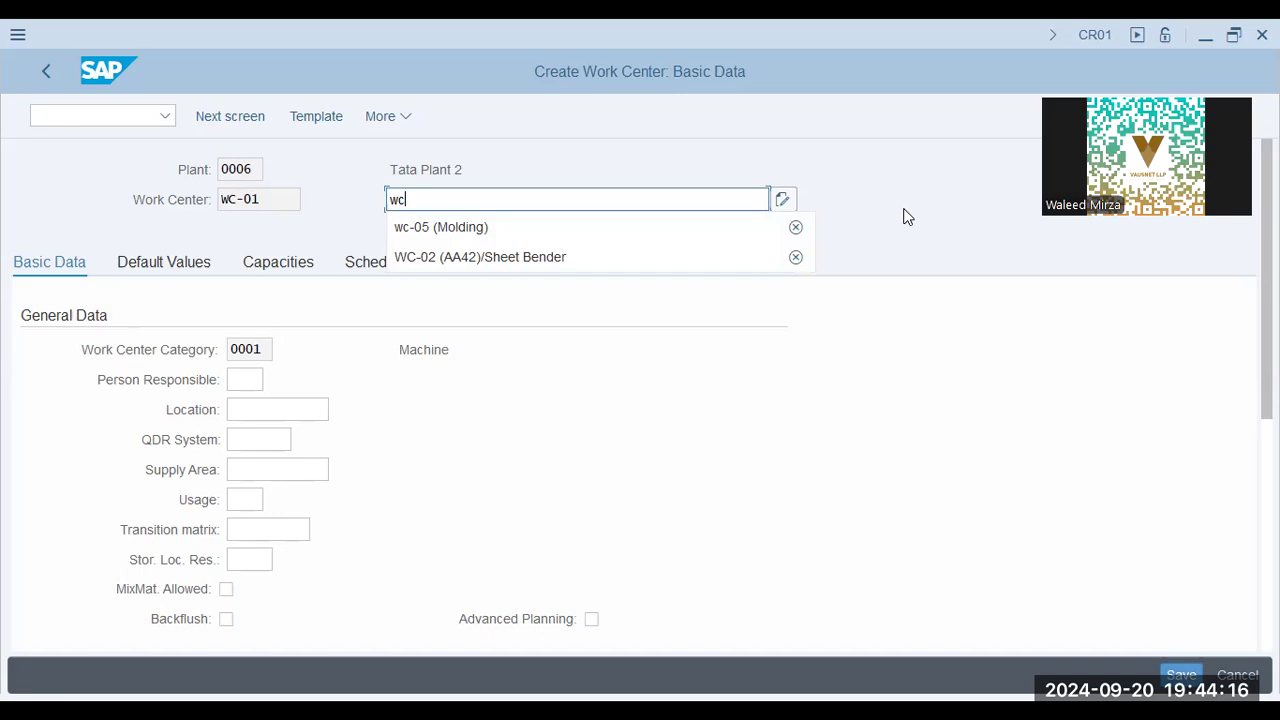
text(-01)
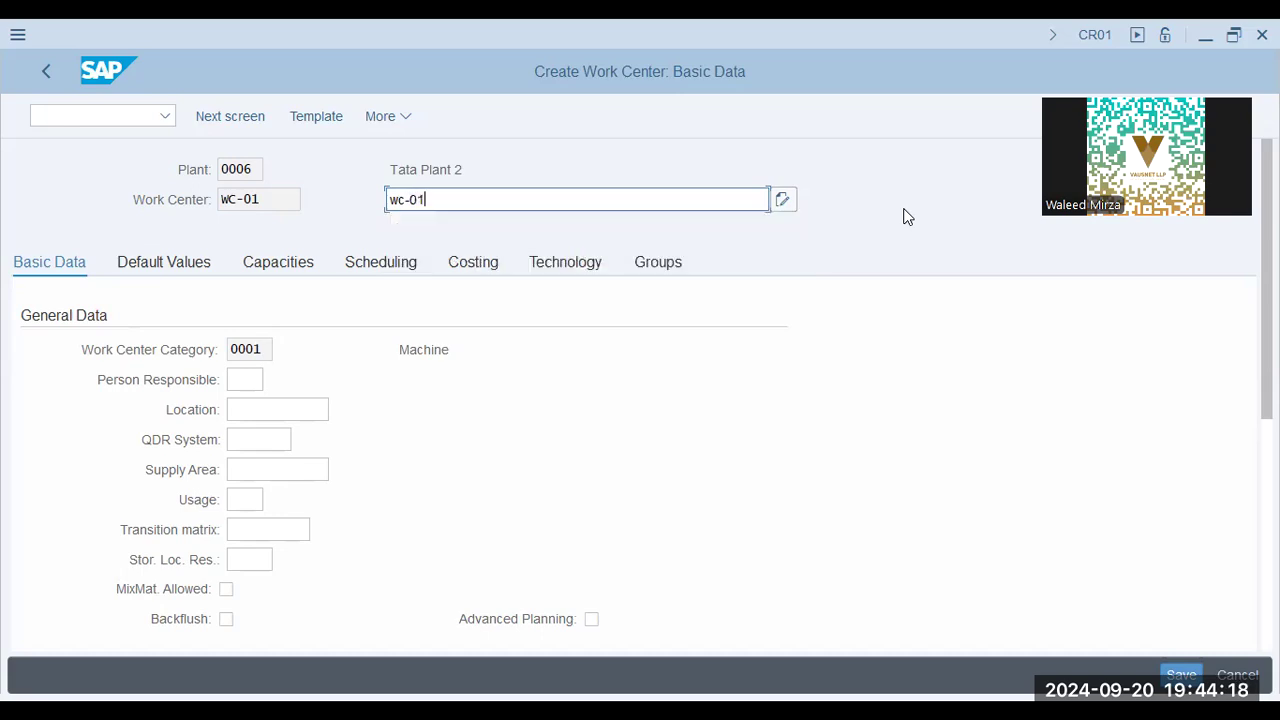
text( - PLathe Machine)
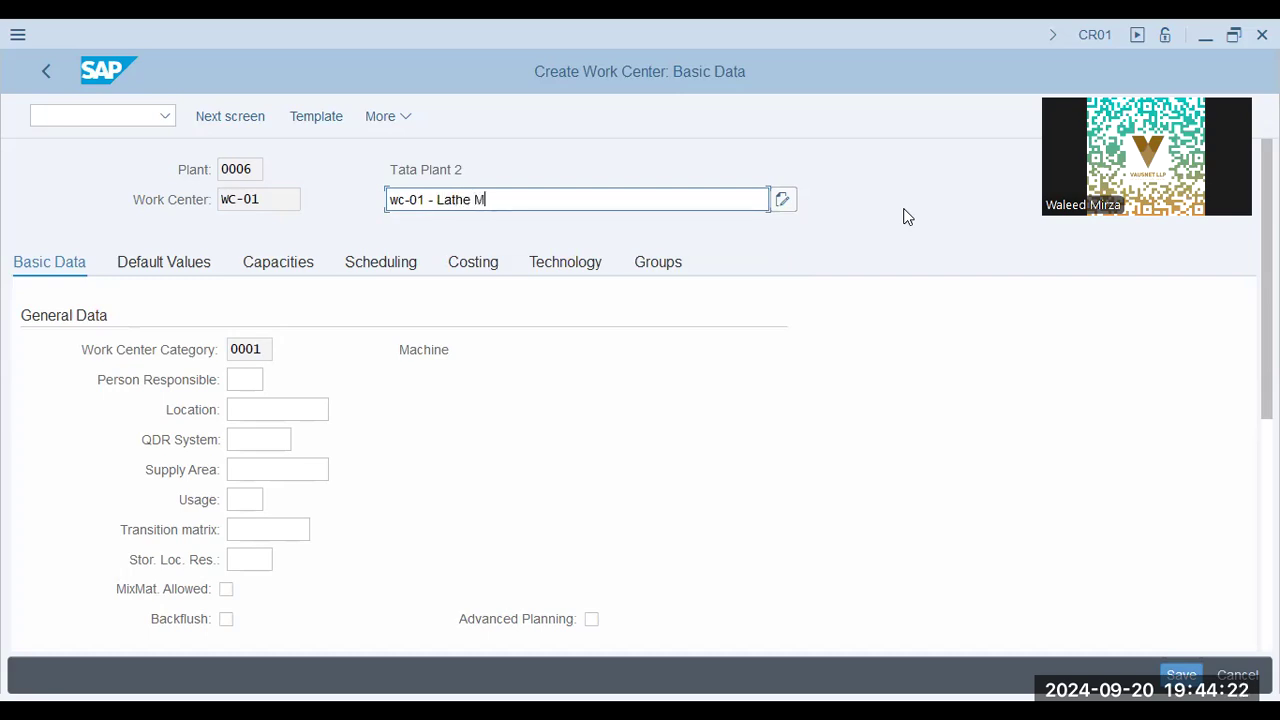
key(Tab)
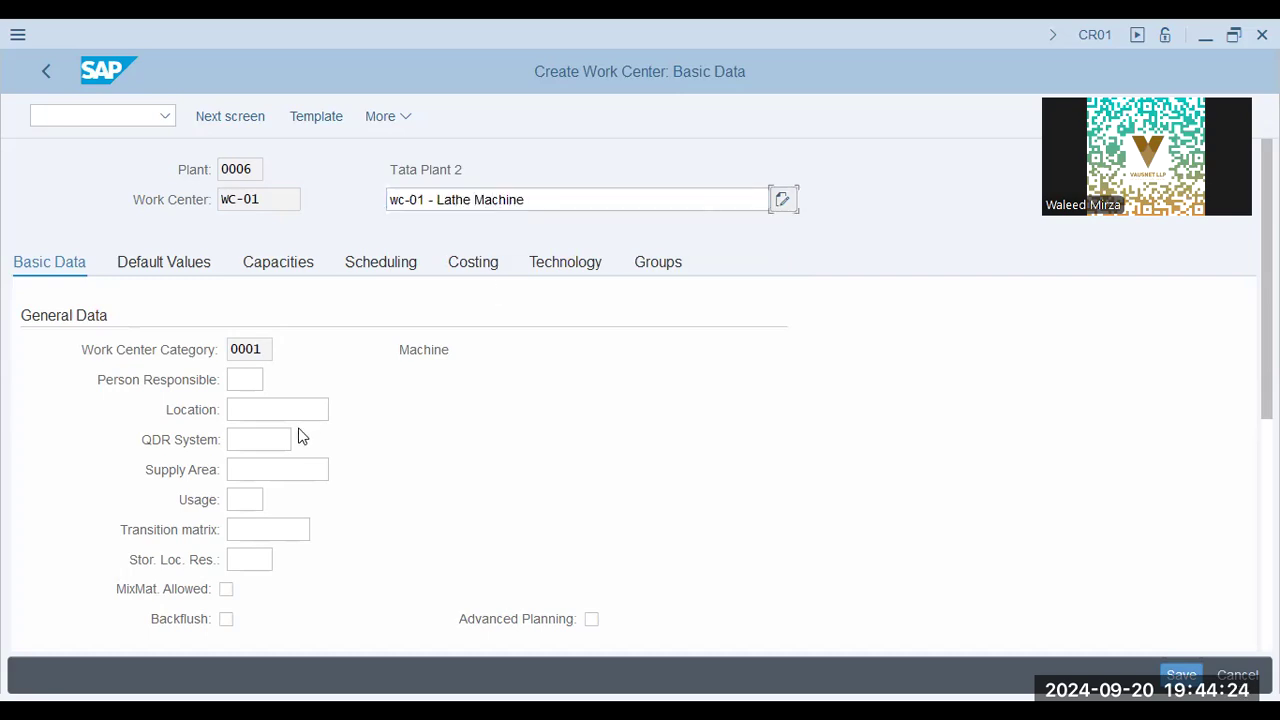
Set the standard value key in Standard Value Maintenance to SAP1, Normal production, checking it in the list of possible keys
click(283, 442)
scroll(249, 560, down, 3)
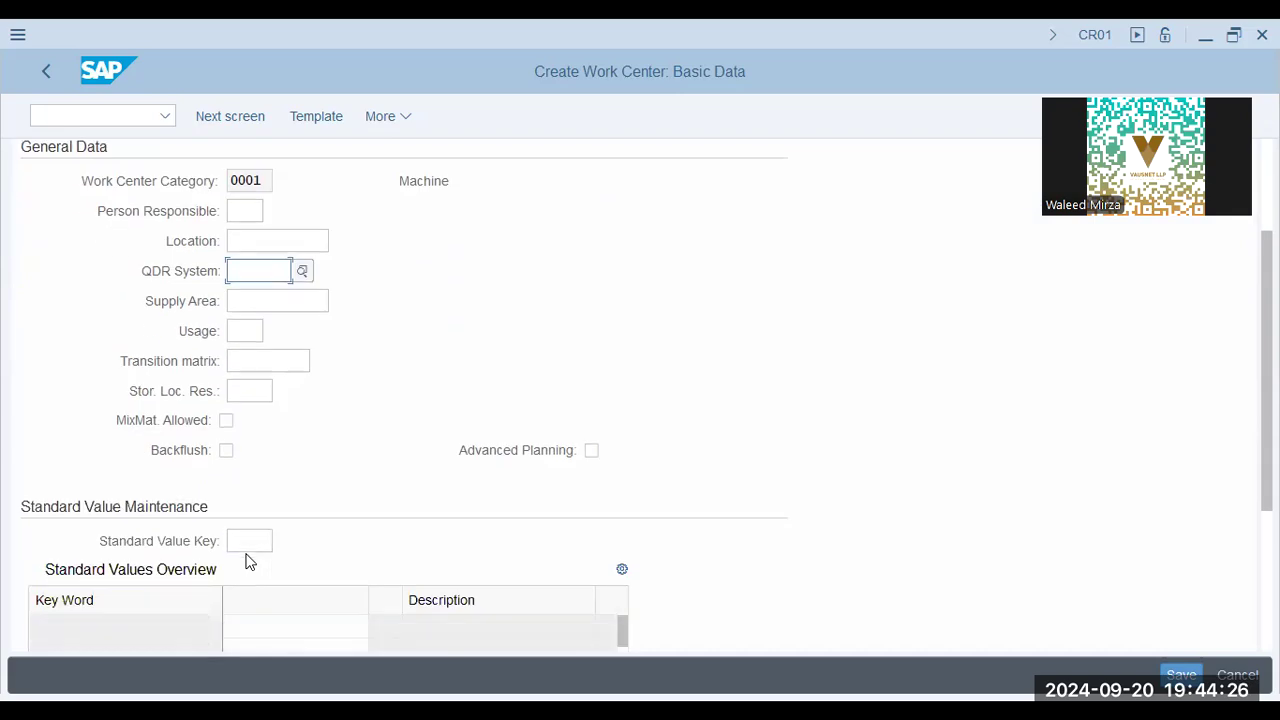
scroll(283, 380, down, 3)
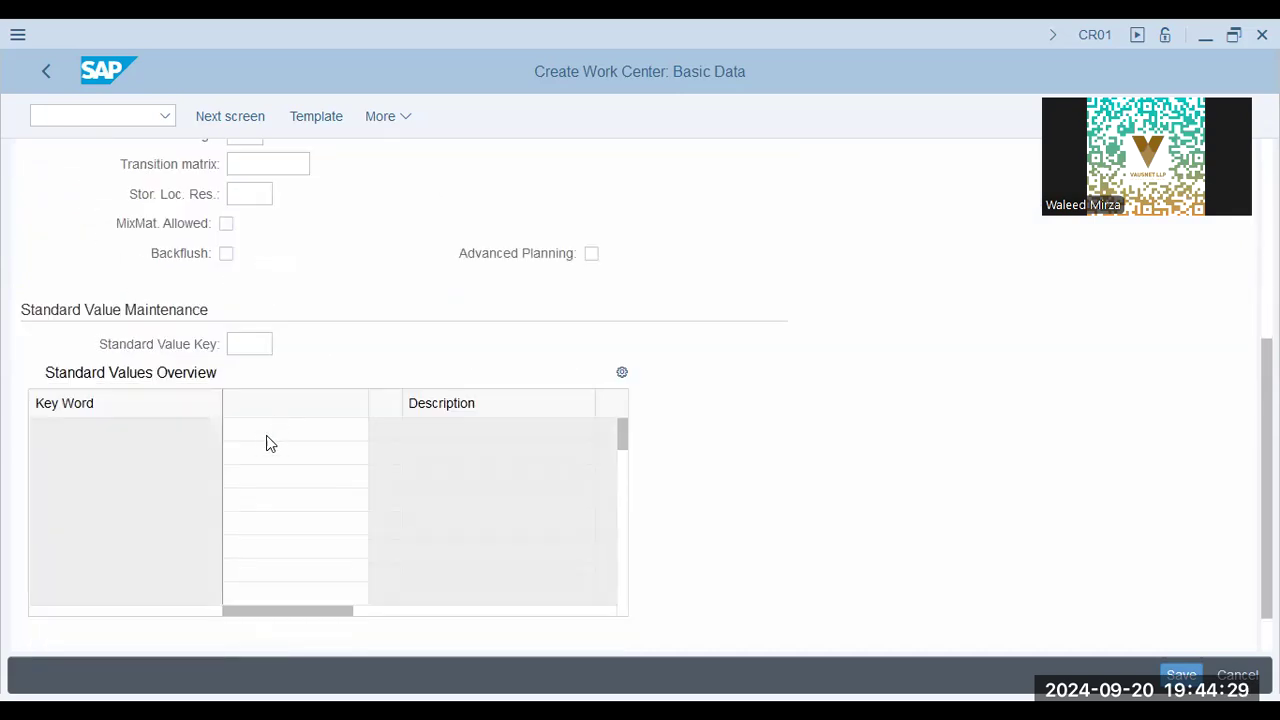
click(250, 344)
click(263, 380)
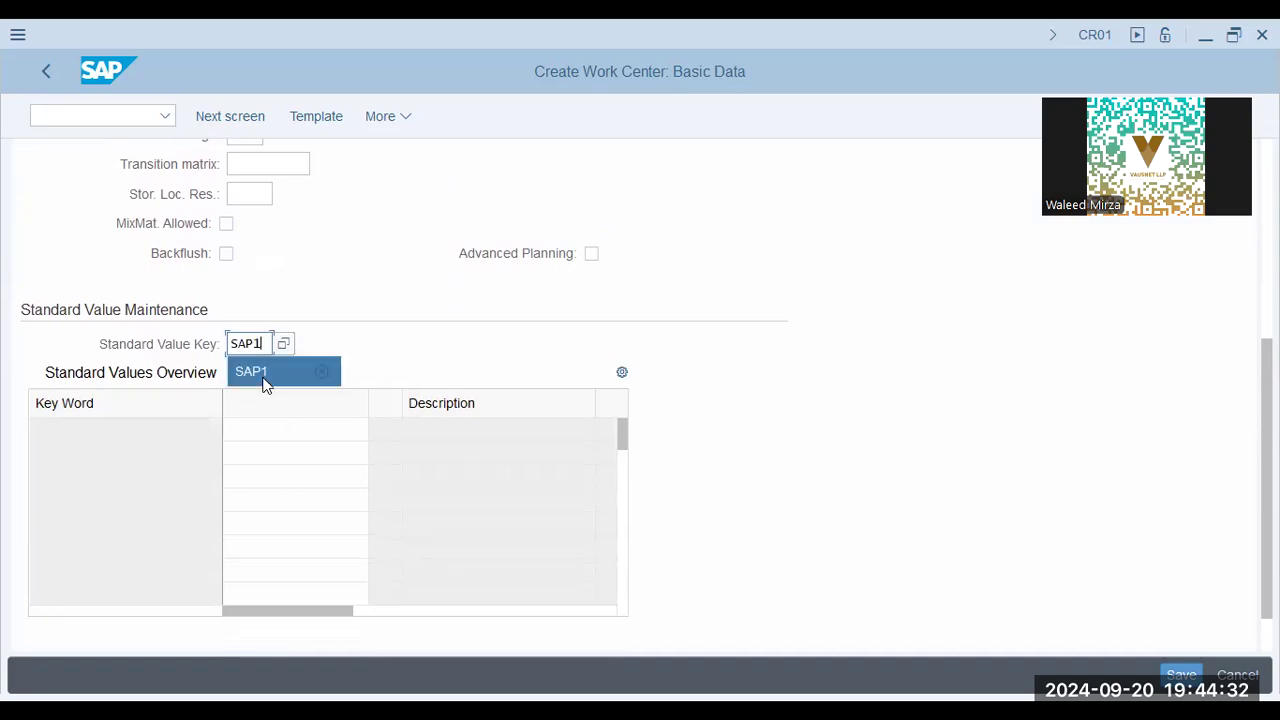
key(Return)
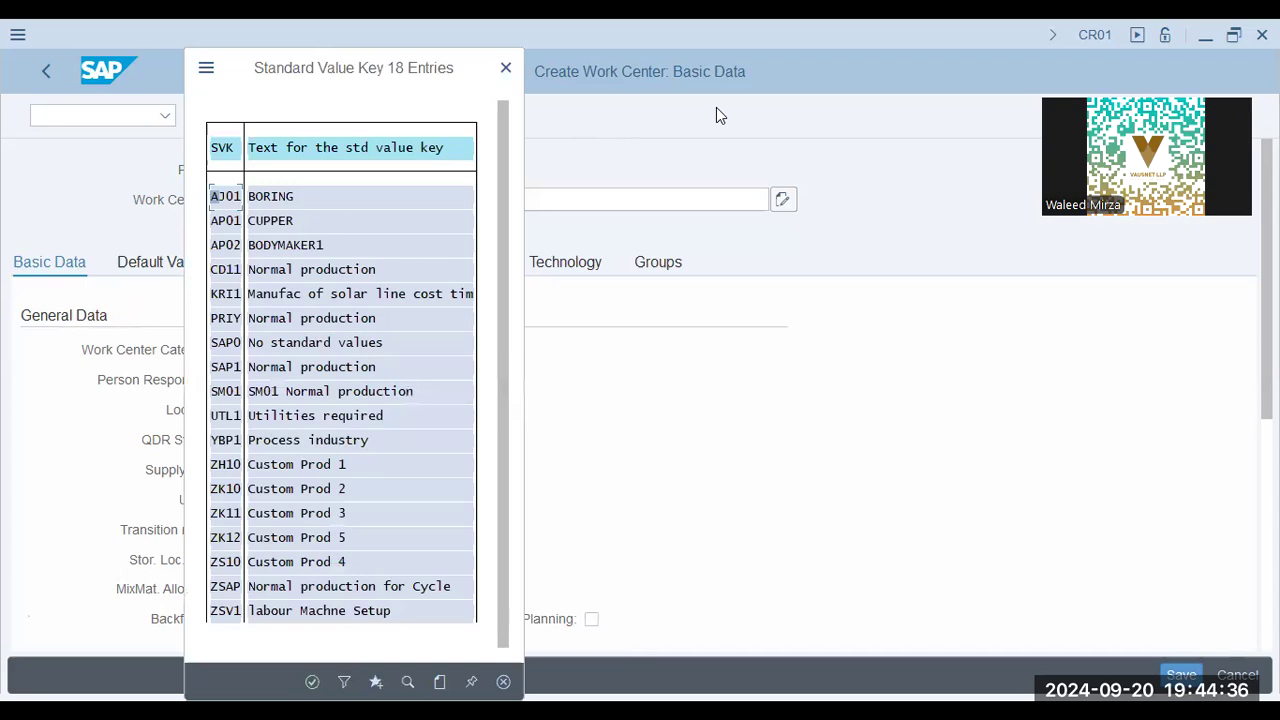
double_click(296, 377)
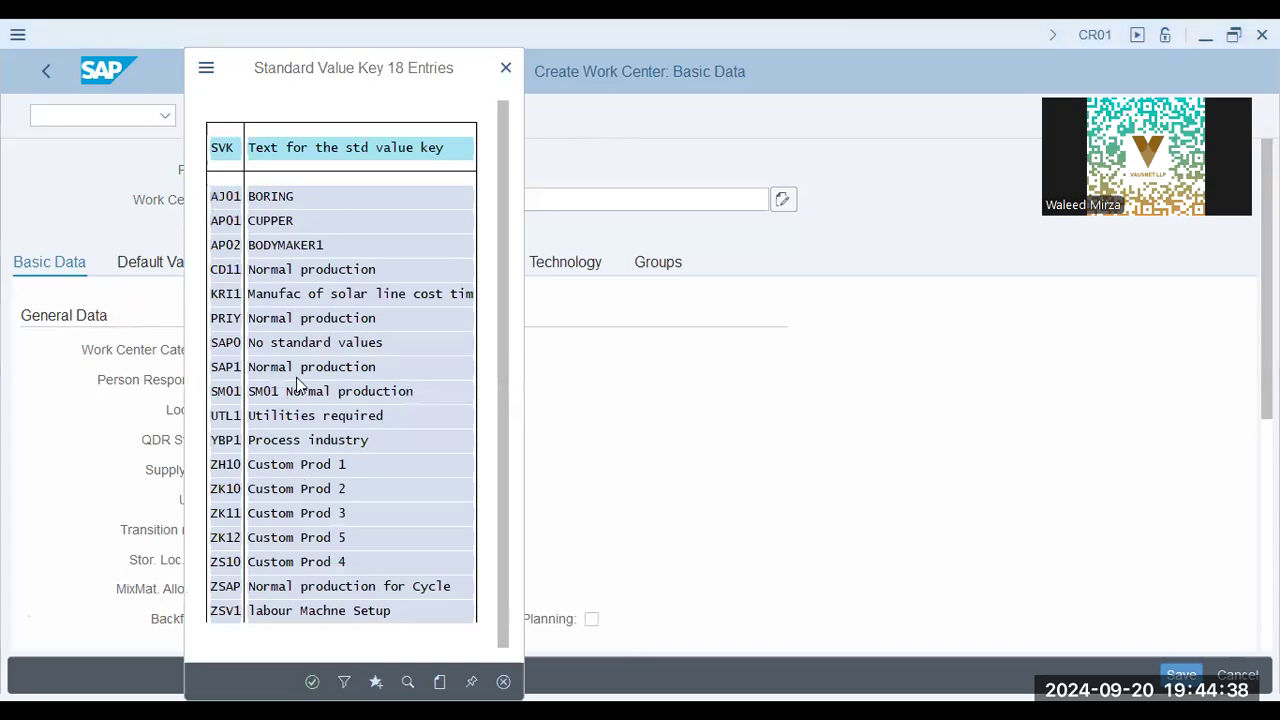
click(349, 364)
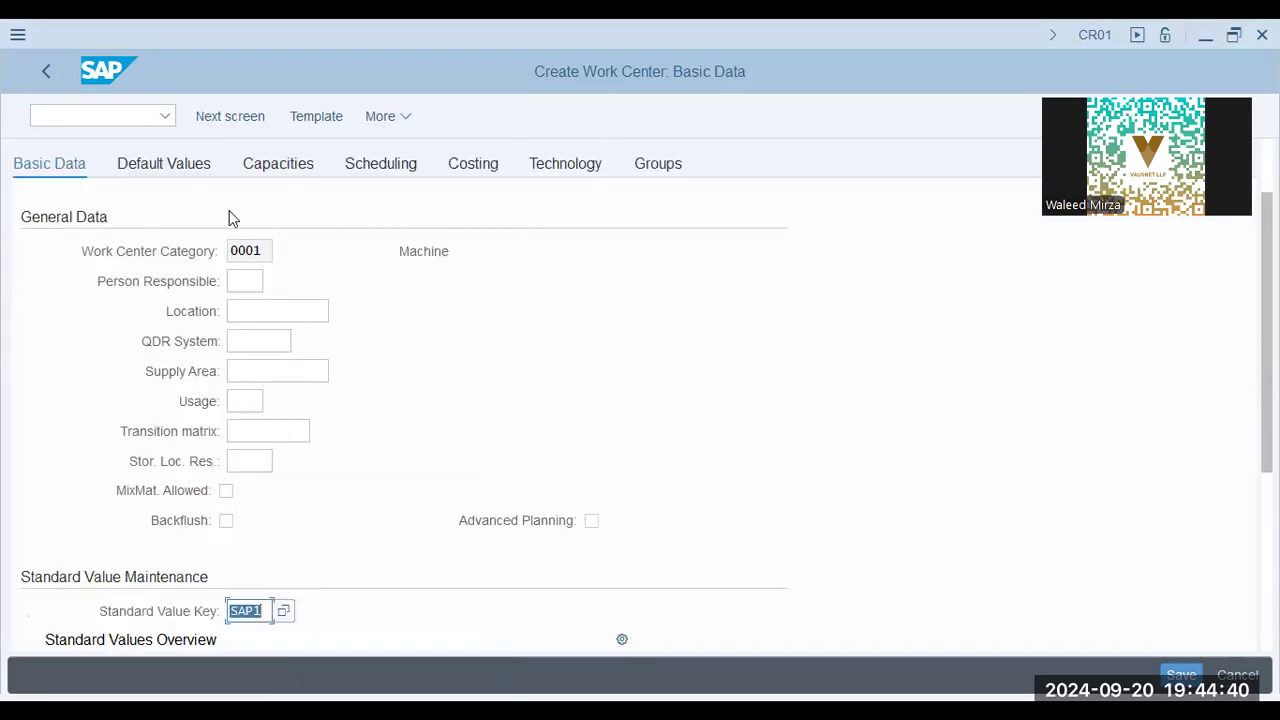
Go to the default values of WC-01 and examine the operation default fields, from the control key to the confirmation slips
click(165, 167)
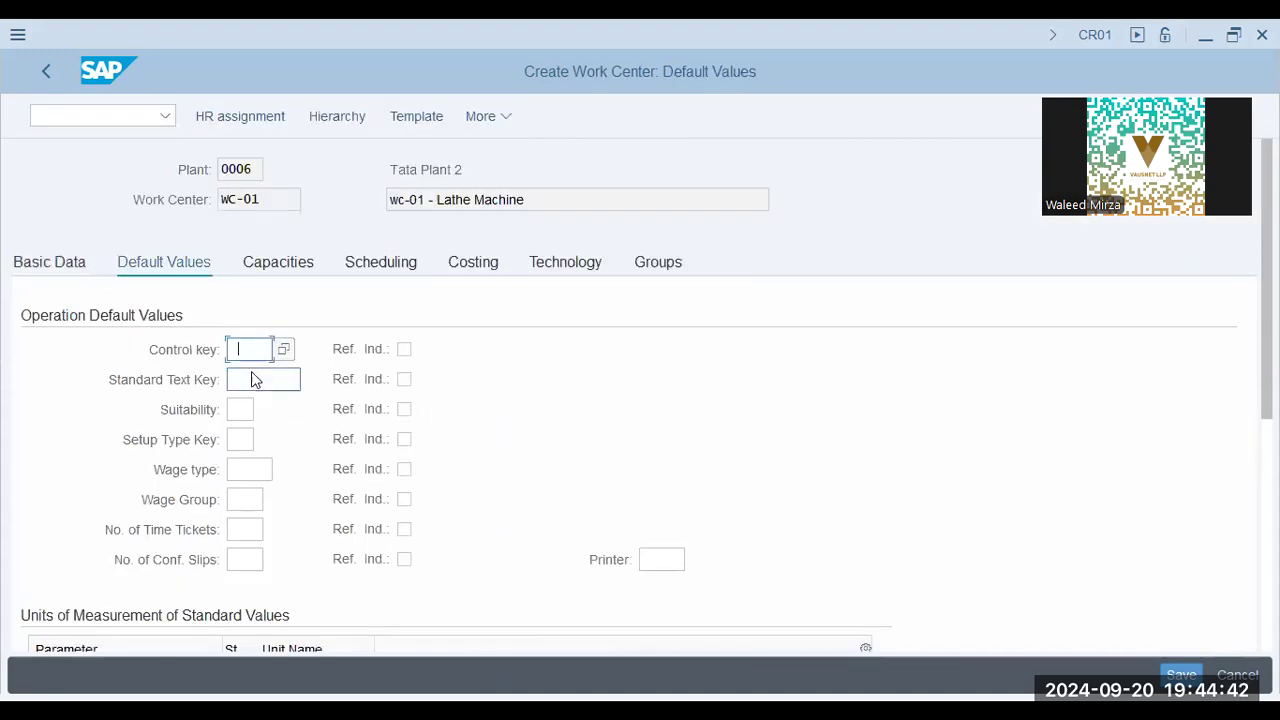
click(258, 379)
click(244, 410)
click(240, 440)
click(247, 469)
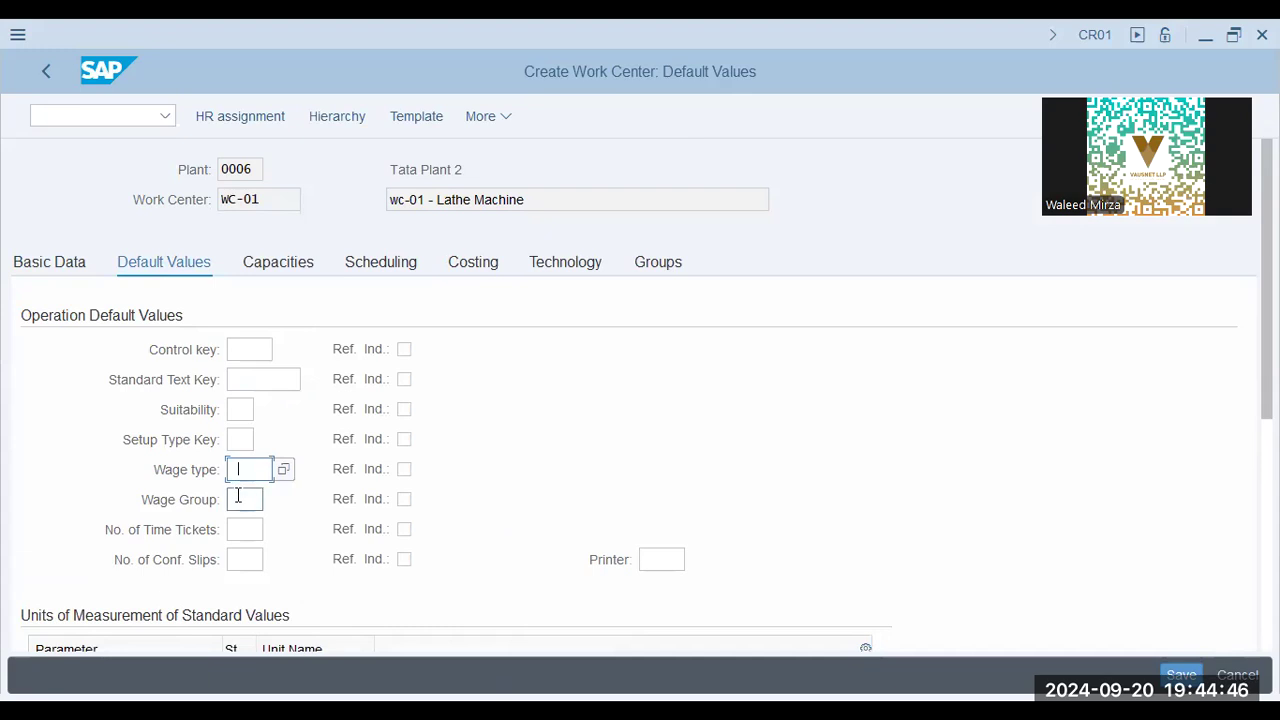
scroll(406, 487, down, 1)
scroll(406, 487, down, 1)
click(175, 617)
scroll(262, 600, down, 1)
scroll(240, 570, down, 1)
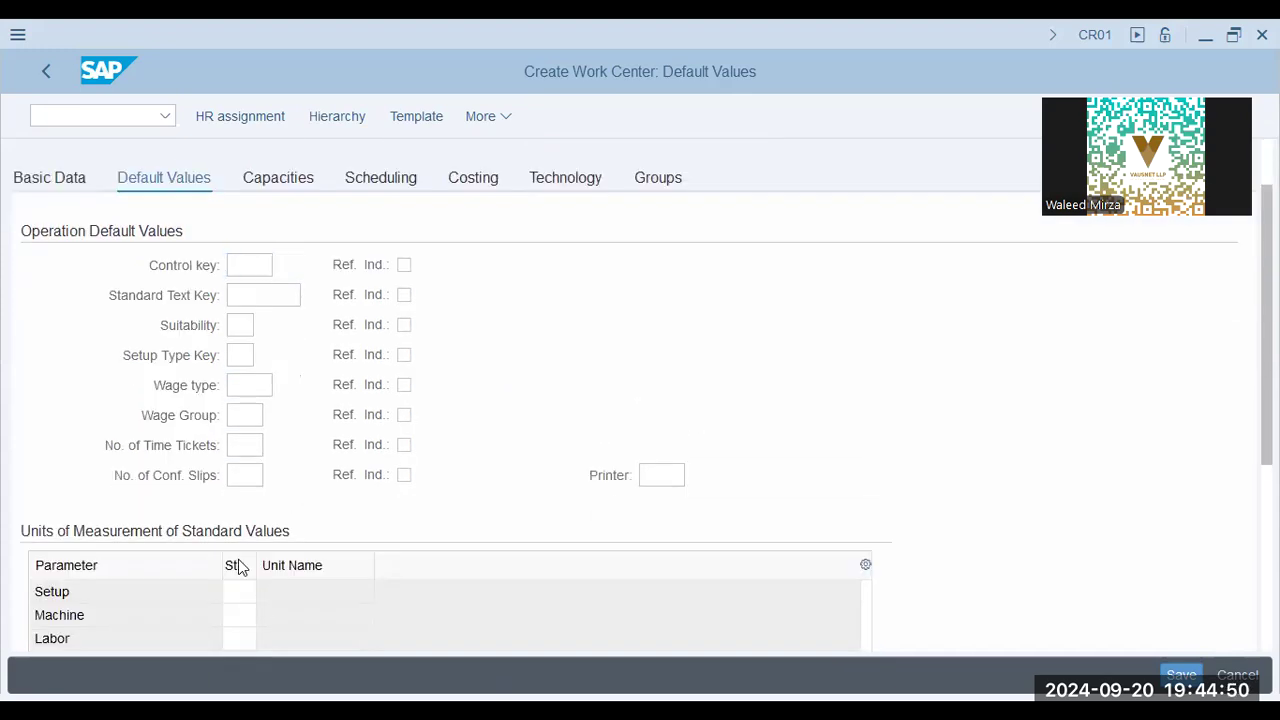
scroll(234, 590, down, 1)
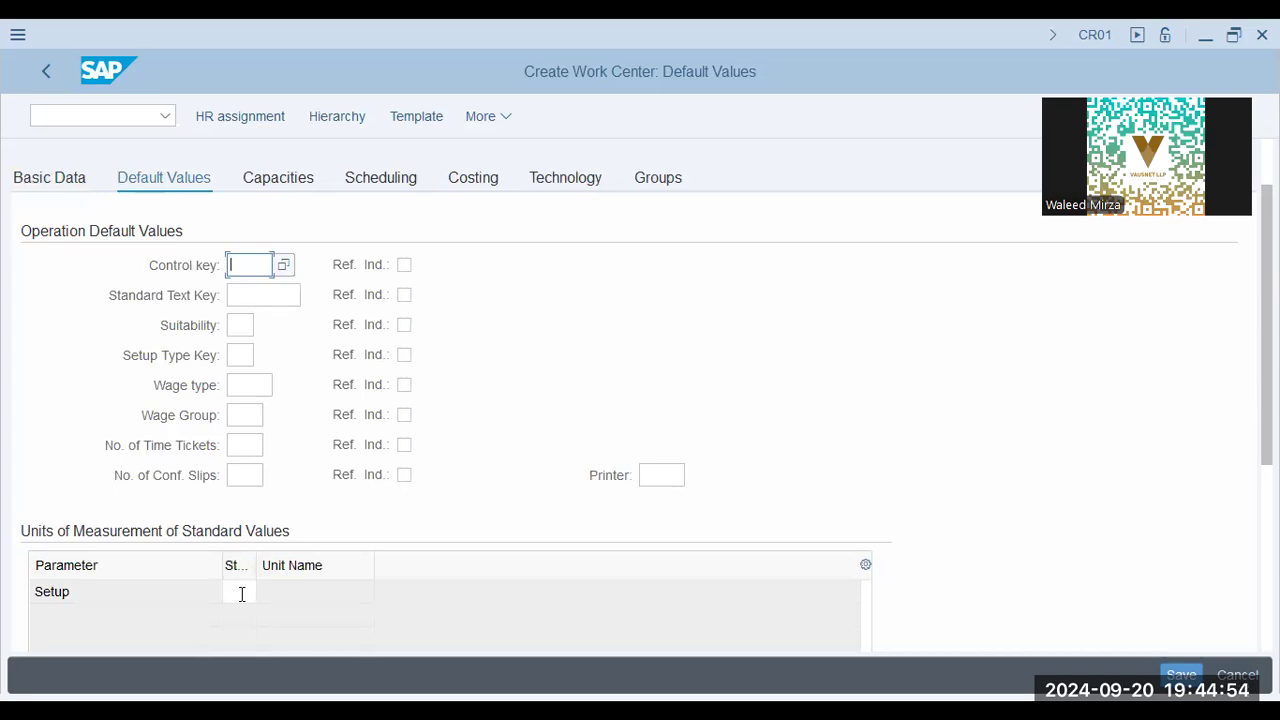
Examine the Units of Measurement of Standard Values table and its unit fields for Setup, Machine and Labor
click(282, 588)
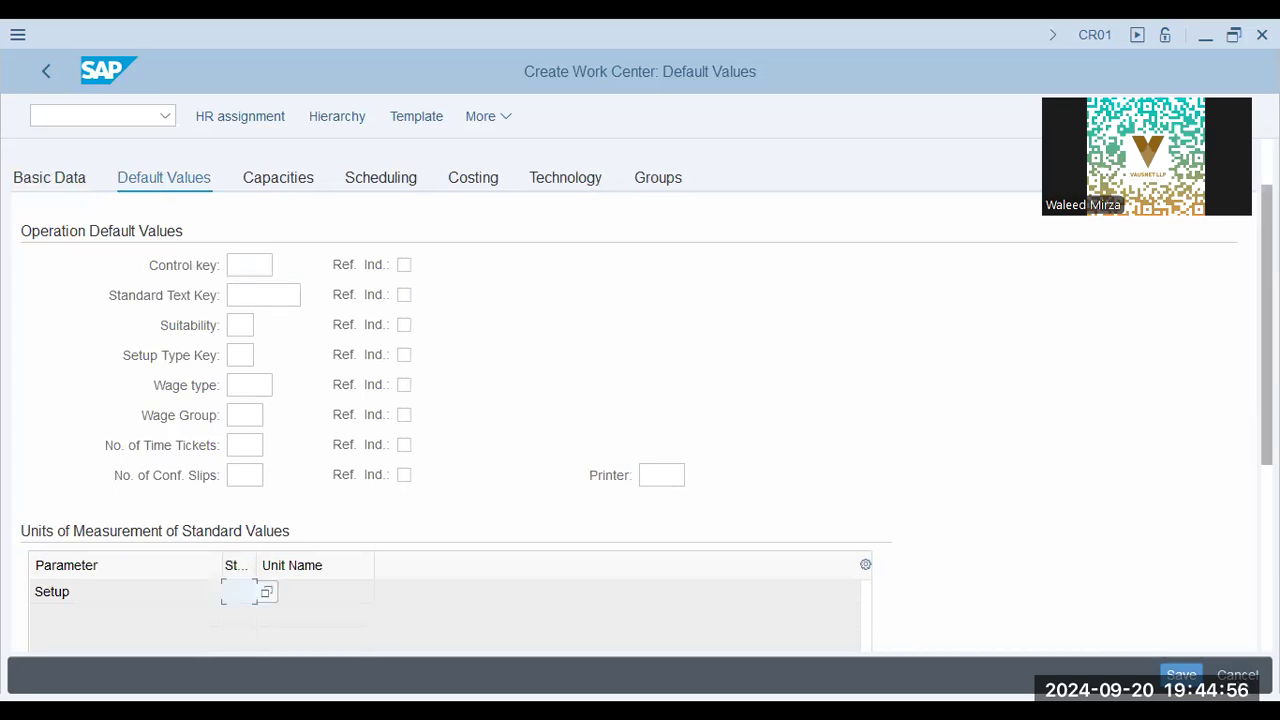
scroll(1100, 430, down, 5)
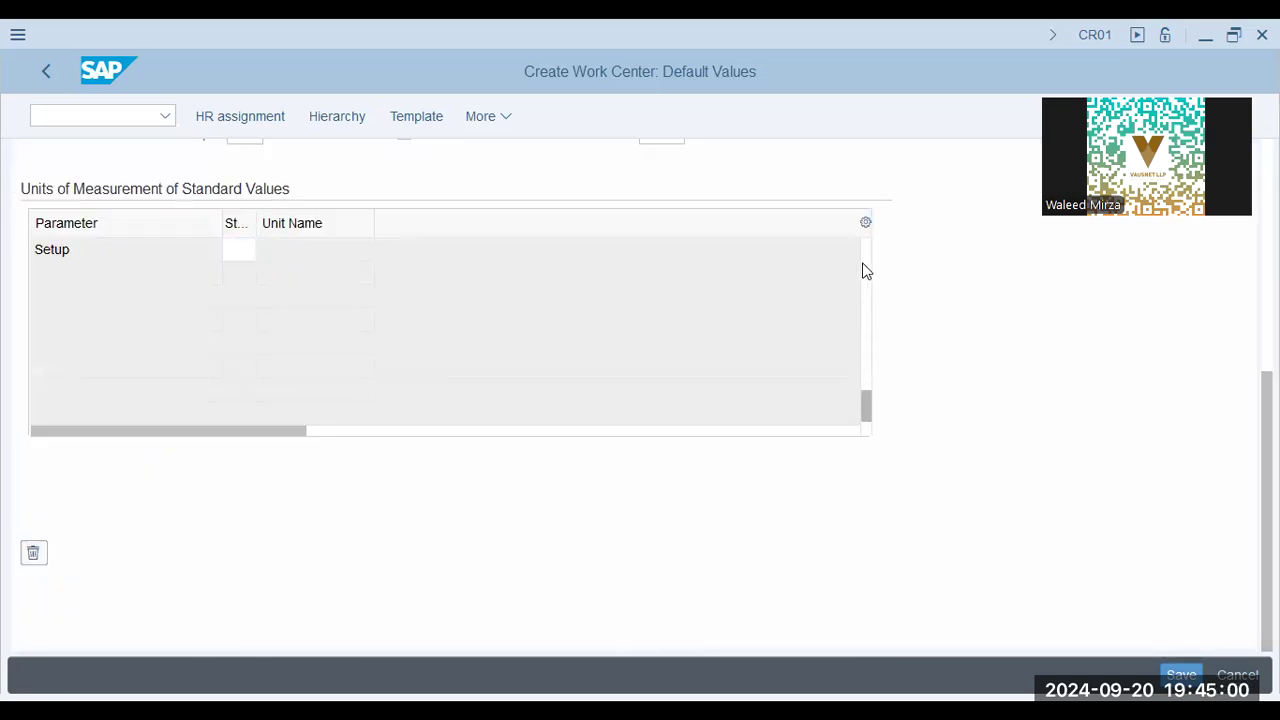
scroll(863, 266, up, 5)
scroll(195, 250, down, 5)
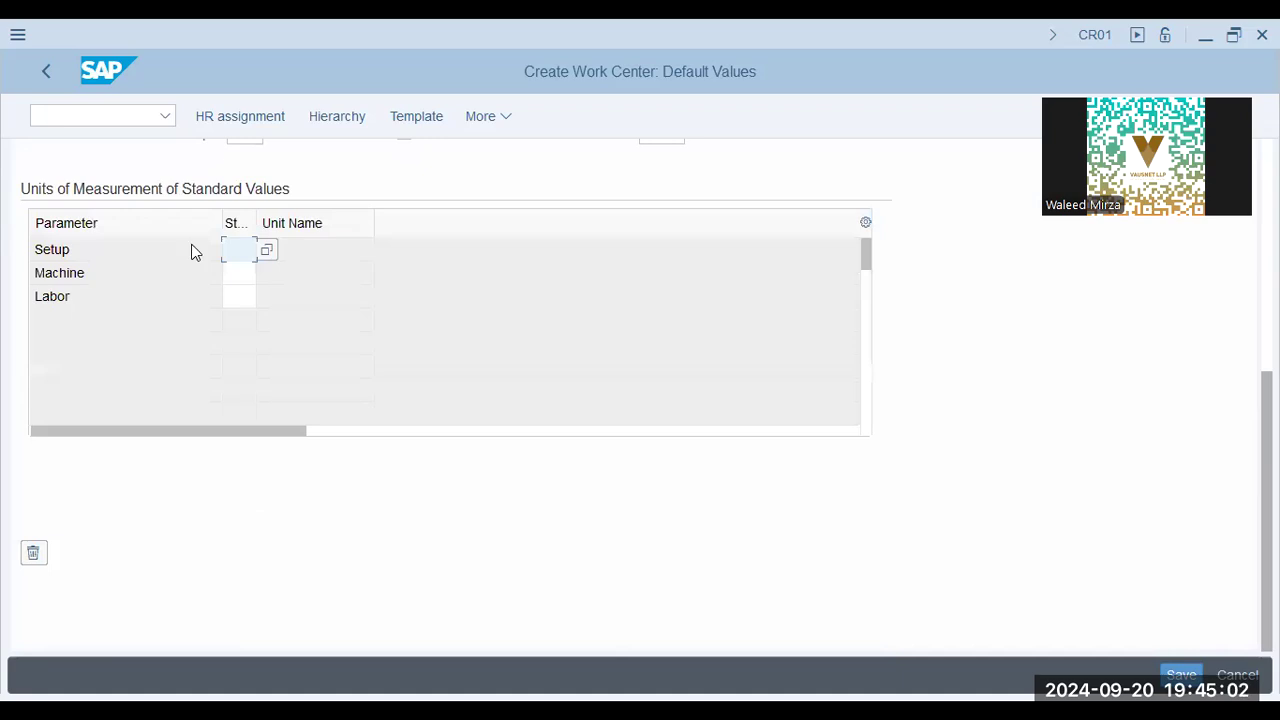
click(242, 294)
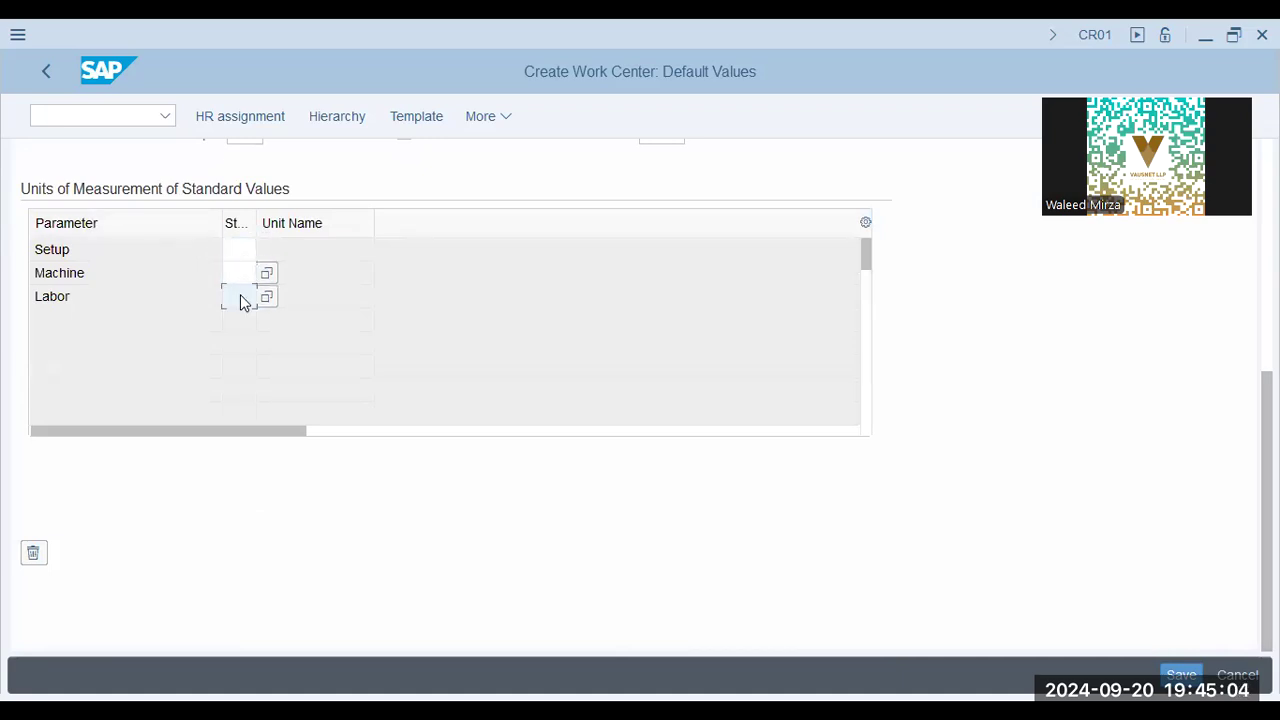
click(212, 275)
click(232, 273)
click(246, 252)
click(236, 296)
scroll(926, 422, up, 5)
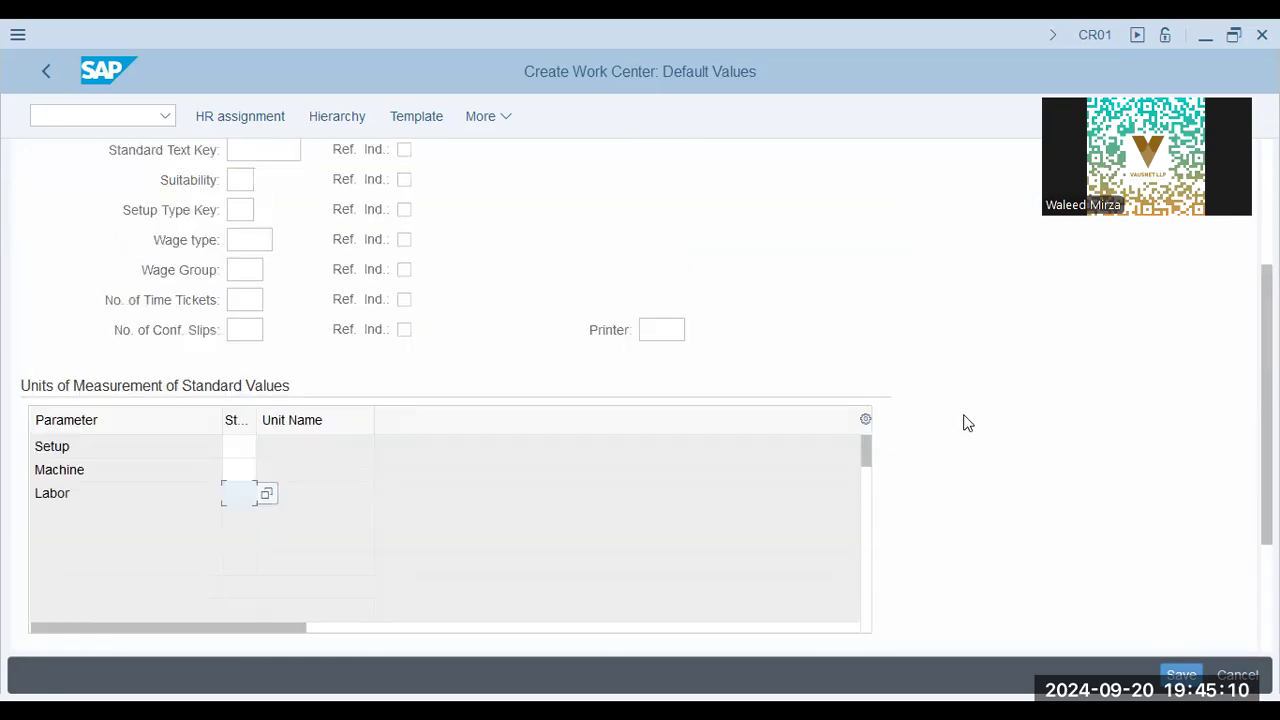
Go to the capacities of WC-01 and choose 001 Machine as the first capacity category
click(300, 234)
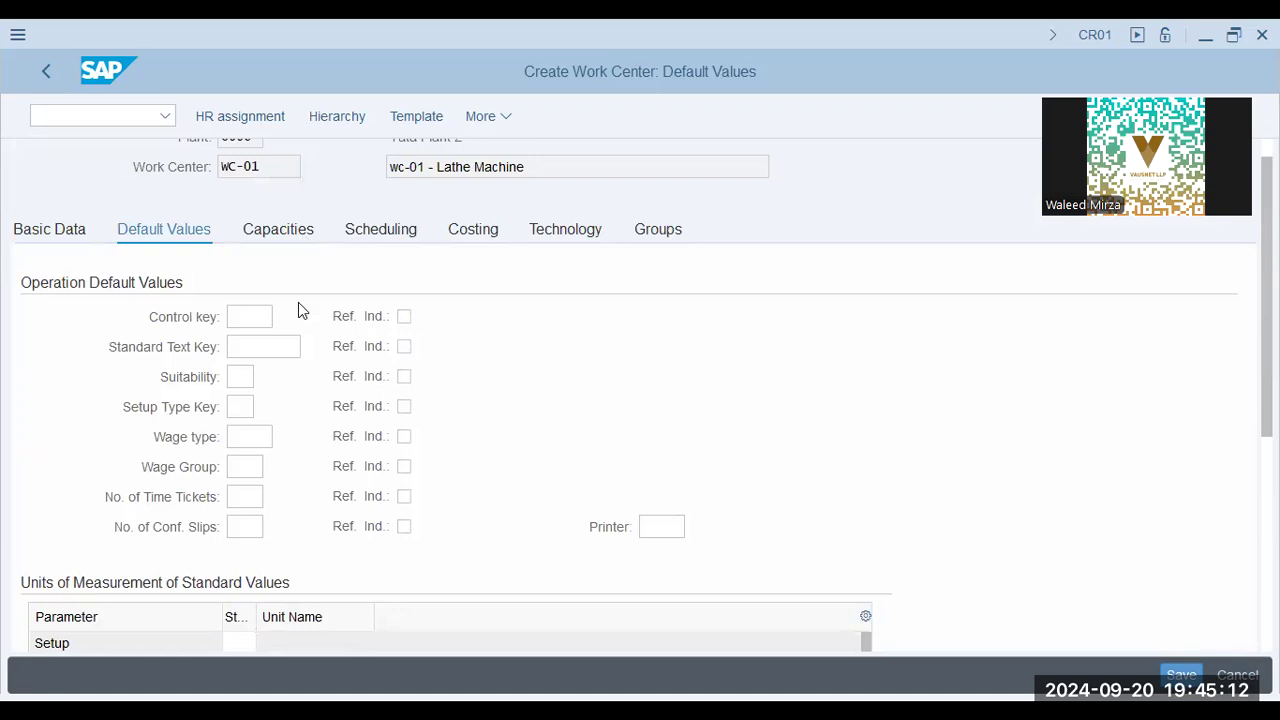
click(268, 353)
click(293, 351)
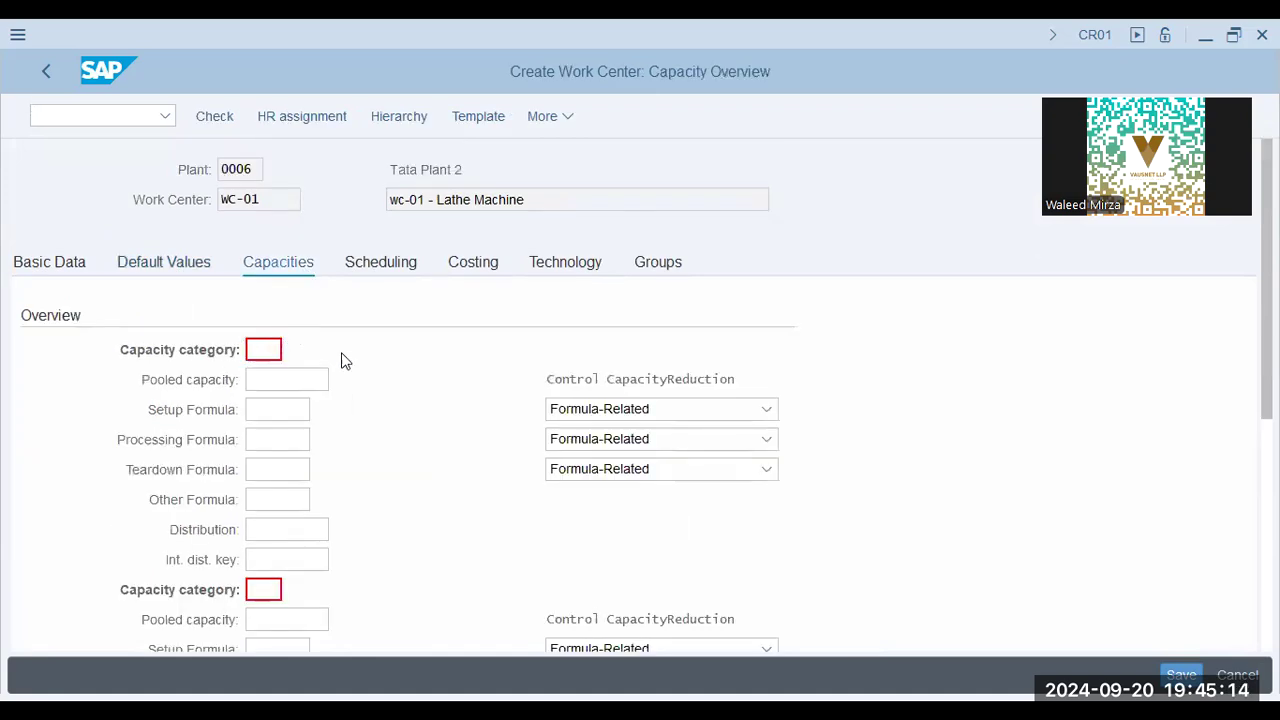
click(285, 467)
click(282, 491)
click(288, 514)
double_click(289, 466)
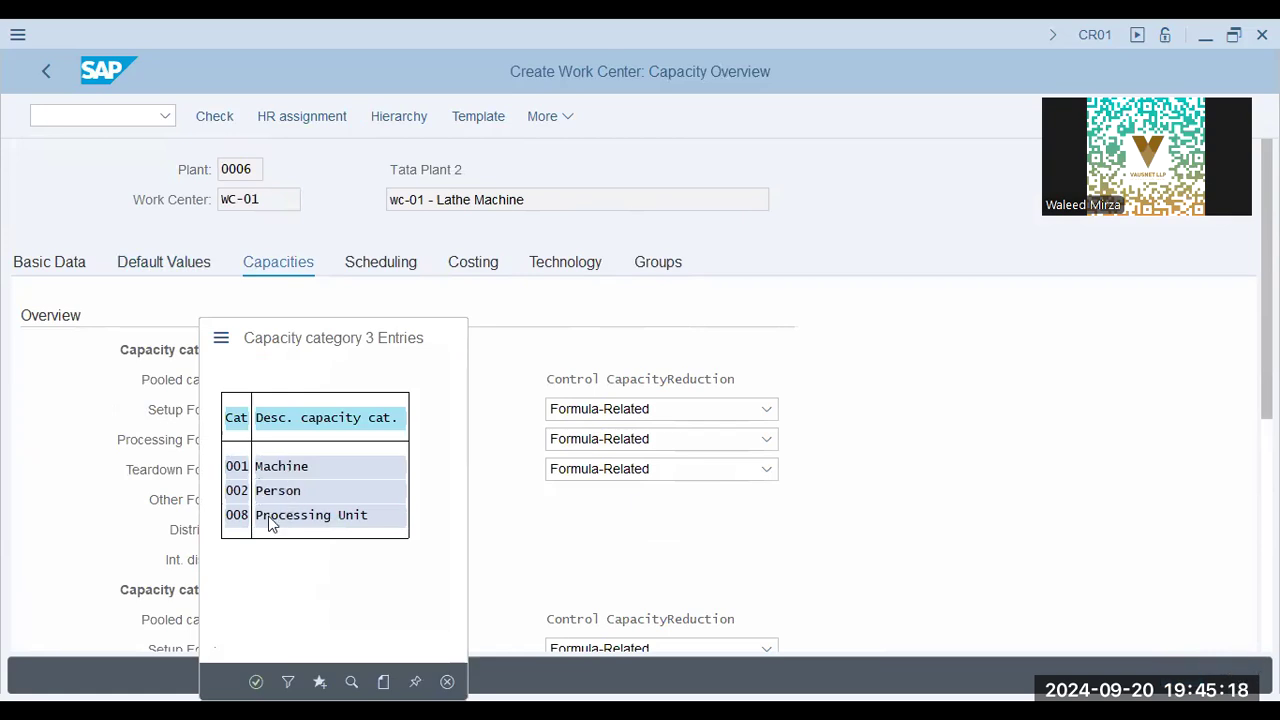
Choose 002 Person as the second capacity category of WC-01
click(271, 588)
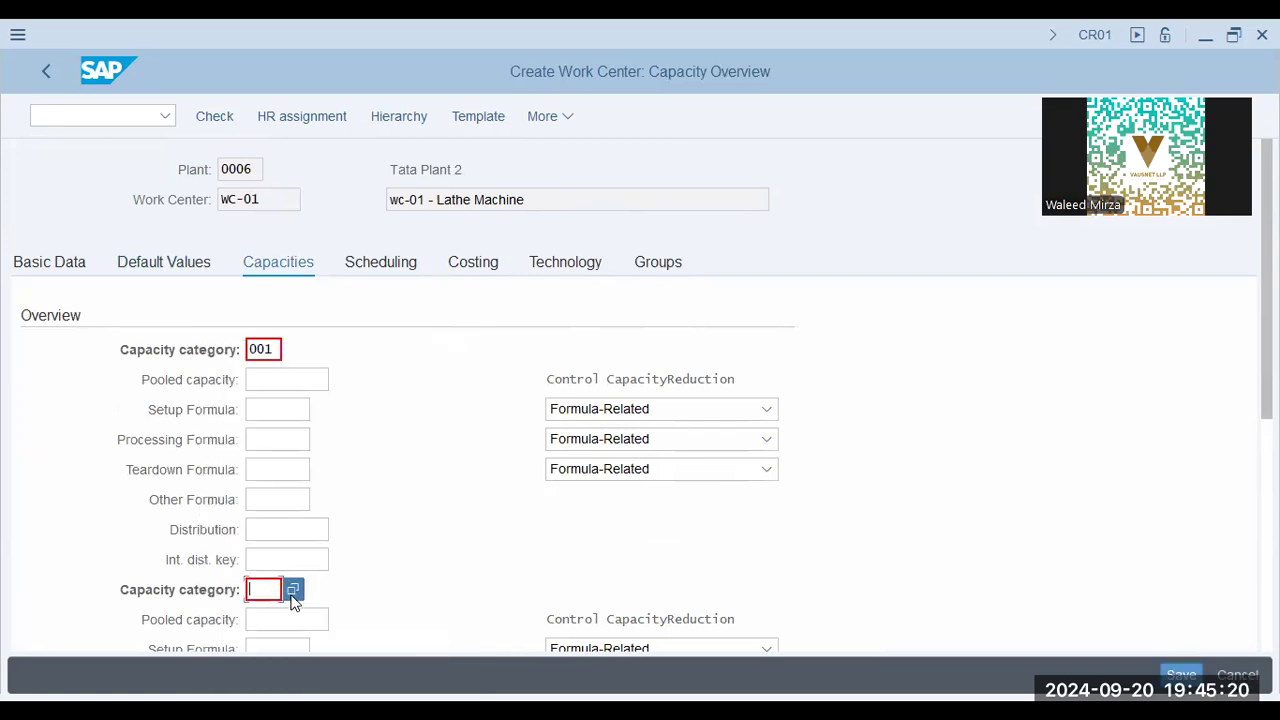
click(291, 589)
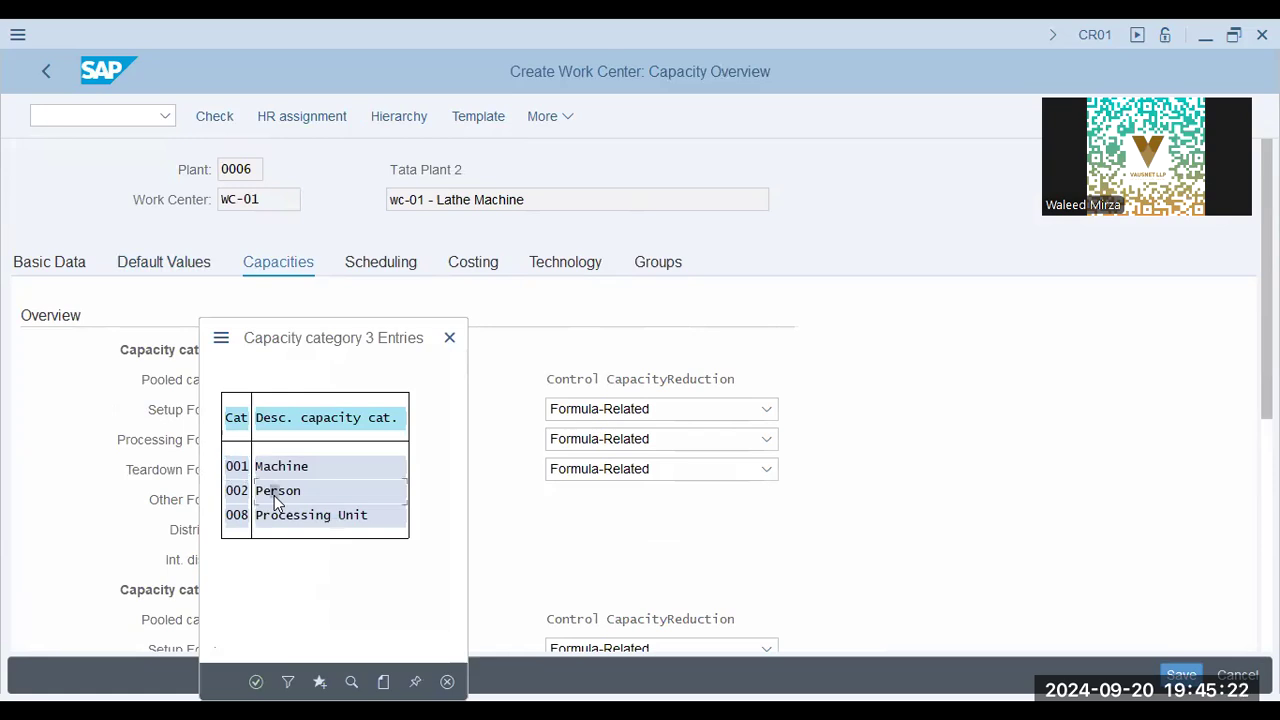
scroll(829, 570, down, 2)
scroll(829, 570, up, 2)
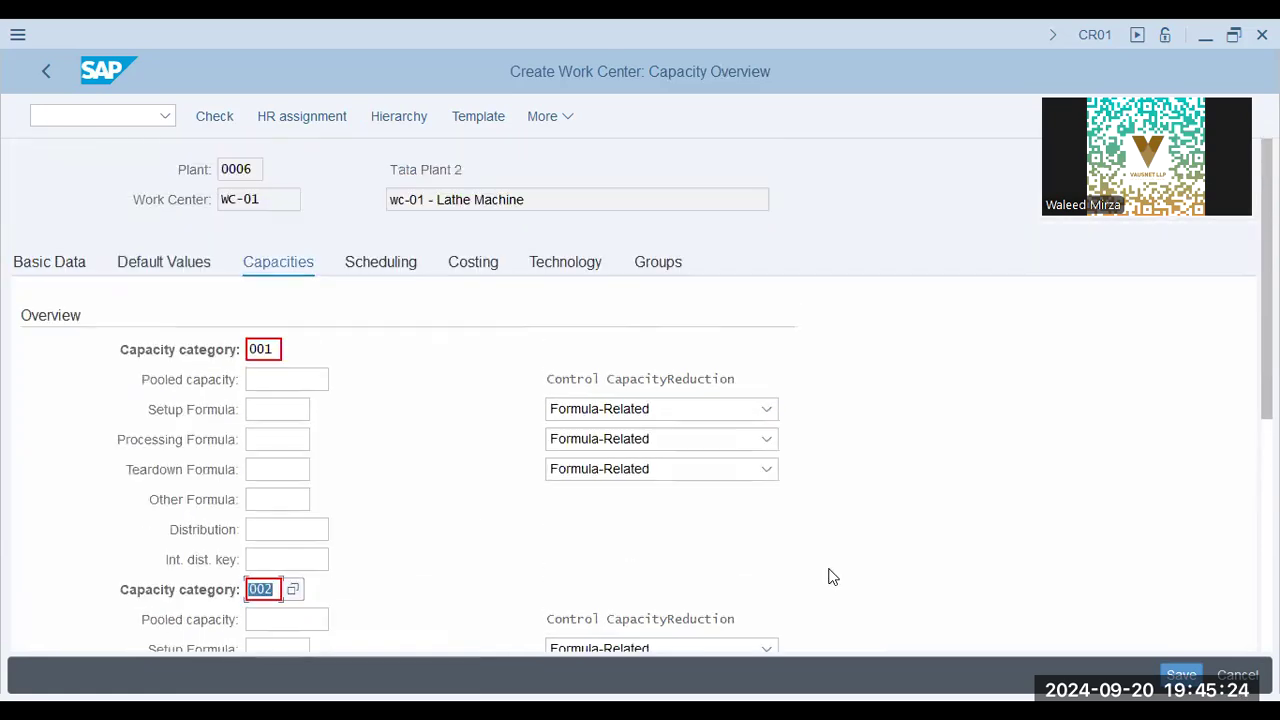
Proceed to the header of capacity category 001 and set the capacity responsible to A, Planner Group A
click(407, 262)
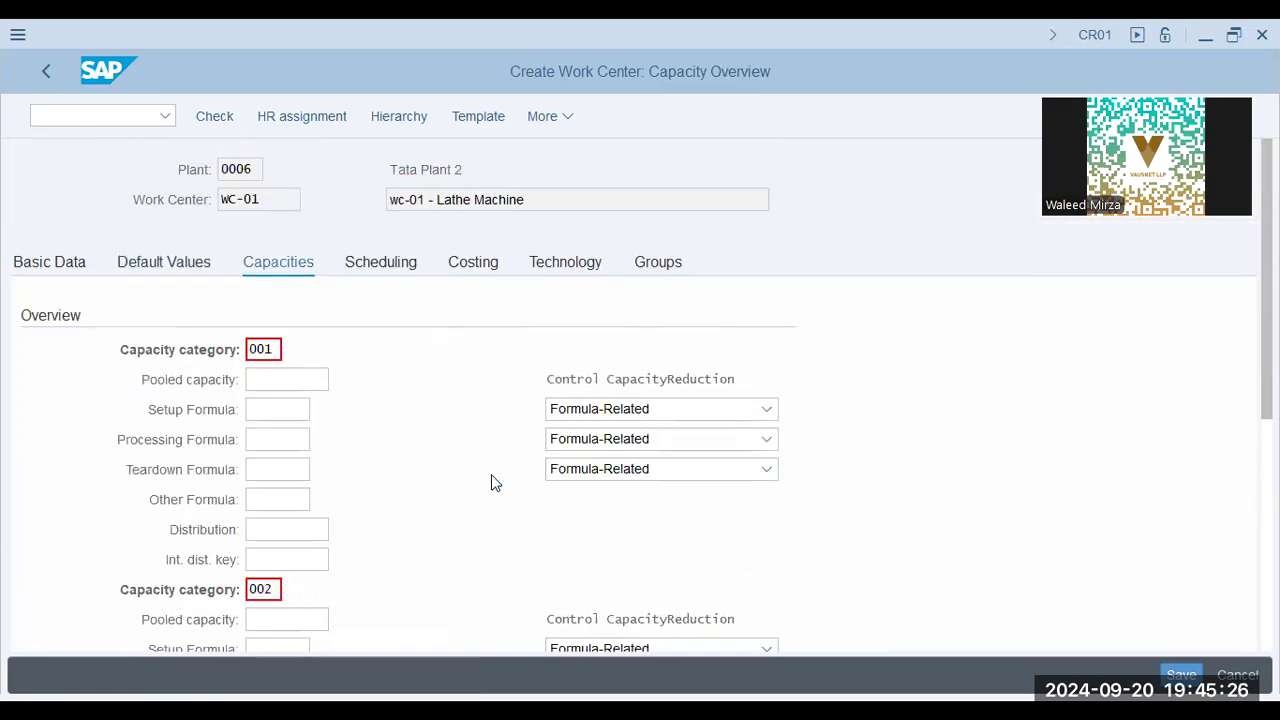
scroll(493, 476, down, 2)
scroll(300, 320, up, 1)
click(245, 293)
click(259, 312)
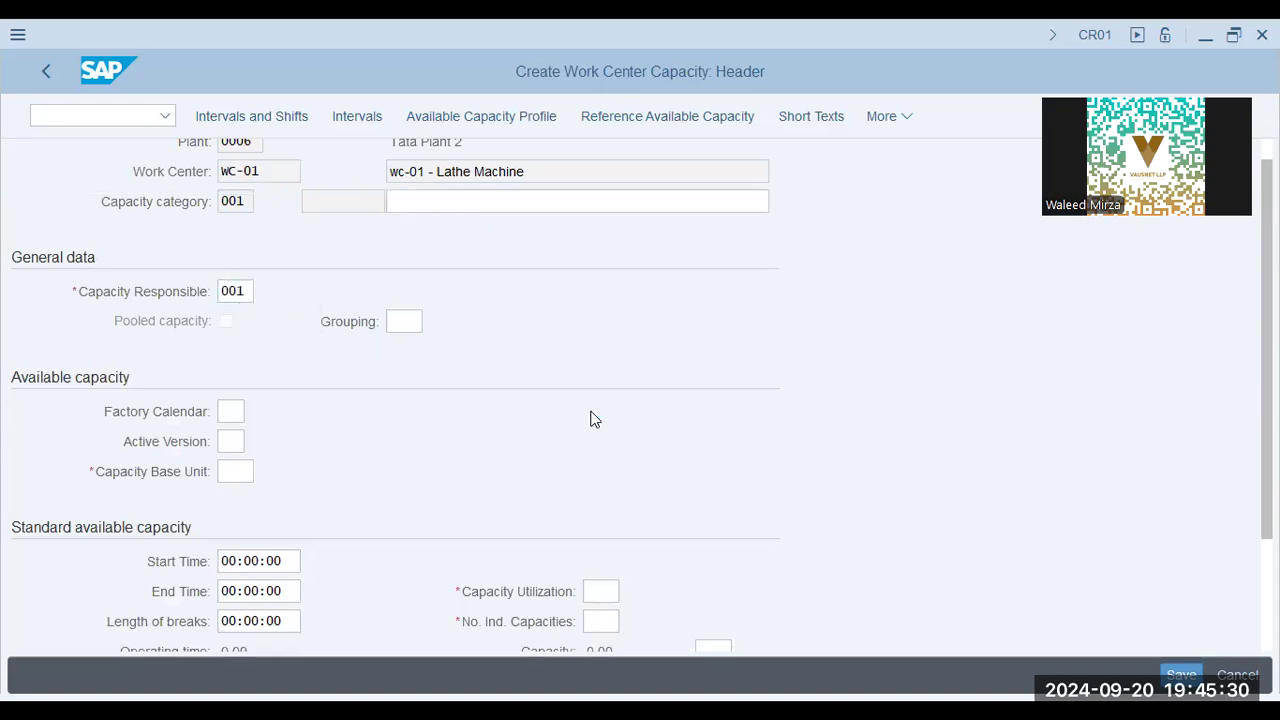
key(F4)
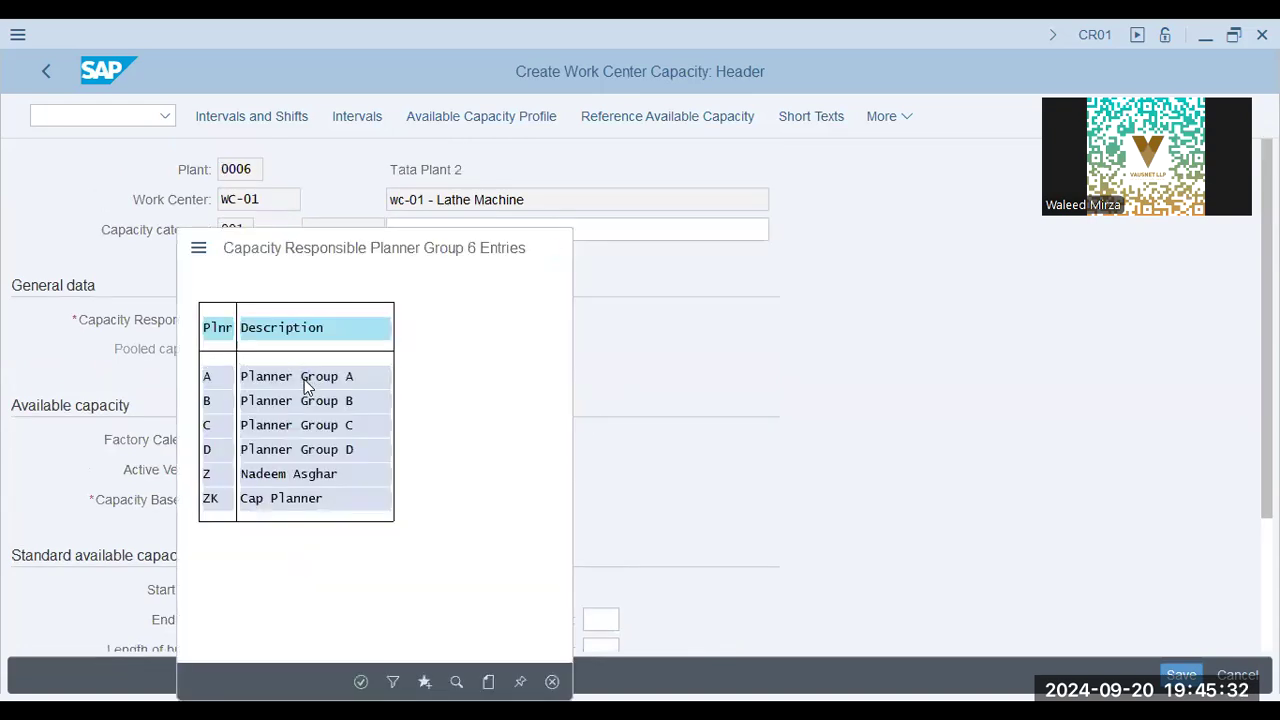
double_click(305, 383)
Enter "Labour - Hours" as the description of capacity category 001
click(428, 233)
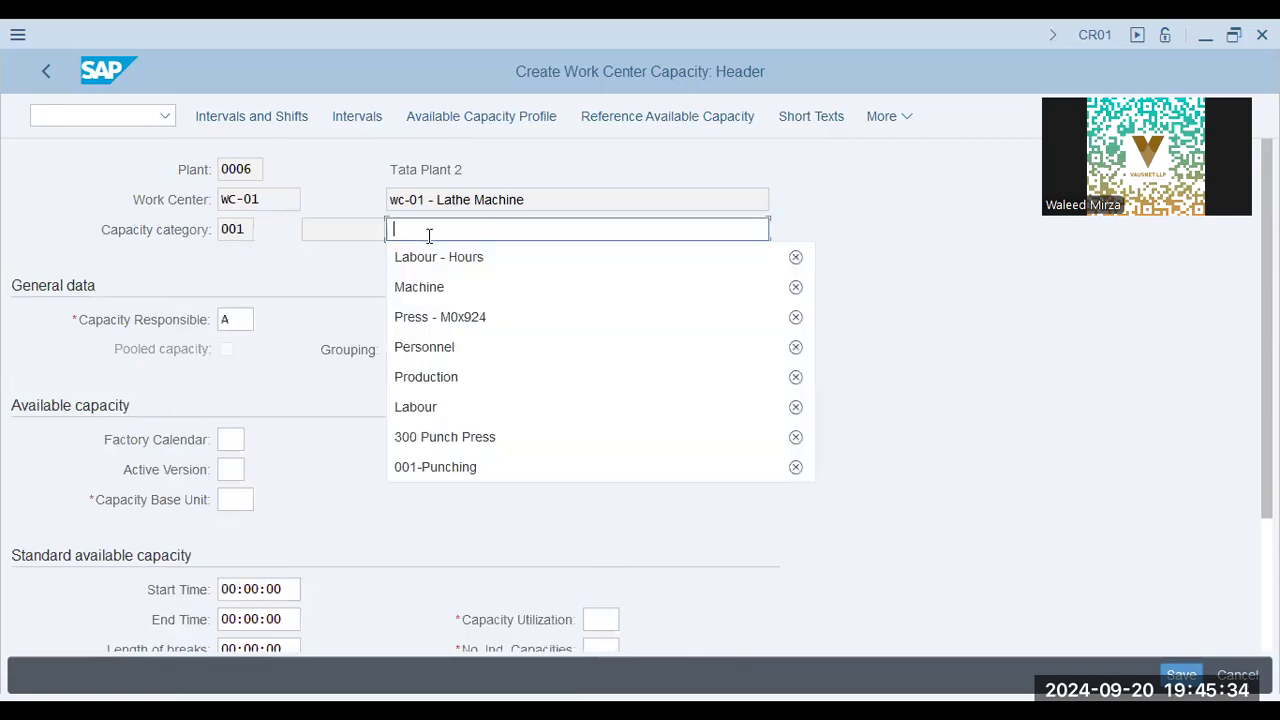
click(431, 220)
key(Down)
key(Return)
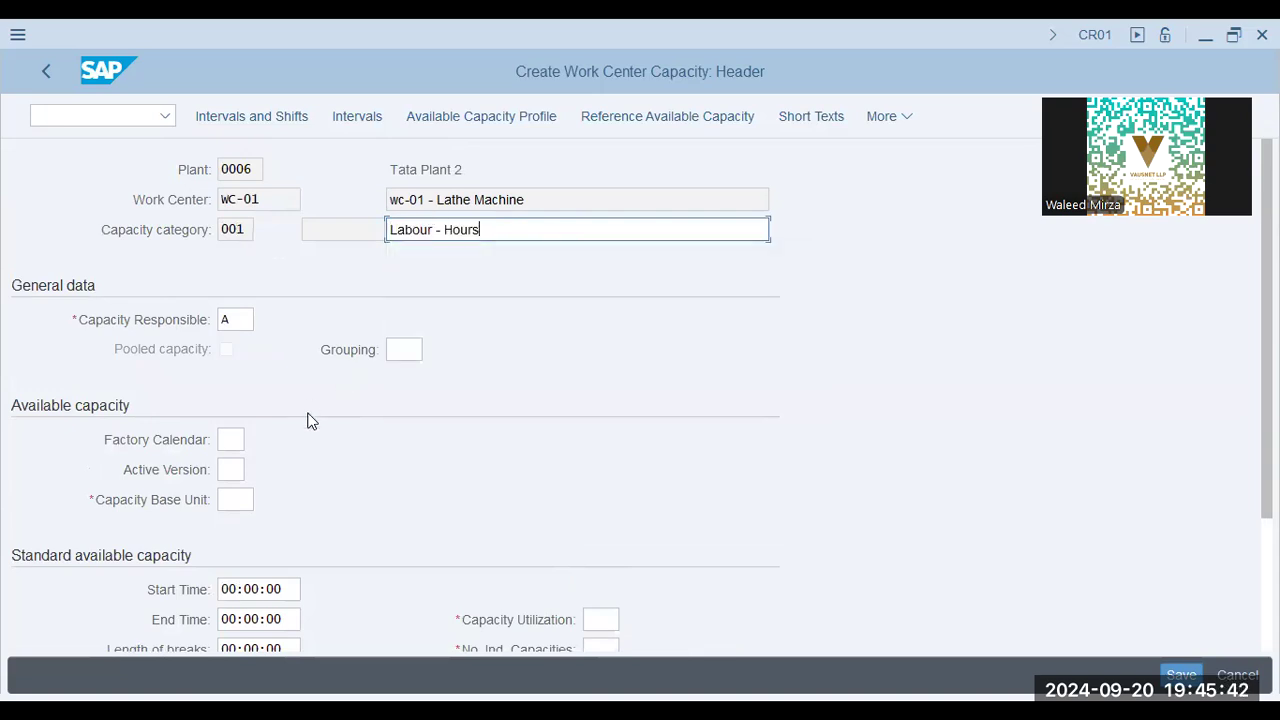
For capacity category 001, set the capacity base unit to h, capacity utilization to 100 and number of individual capacities to 1
click(236, 499)
click(252, 531)
scroll(390, 490, down, 1)
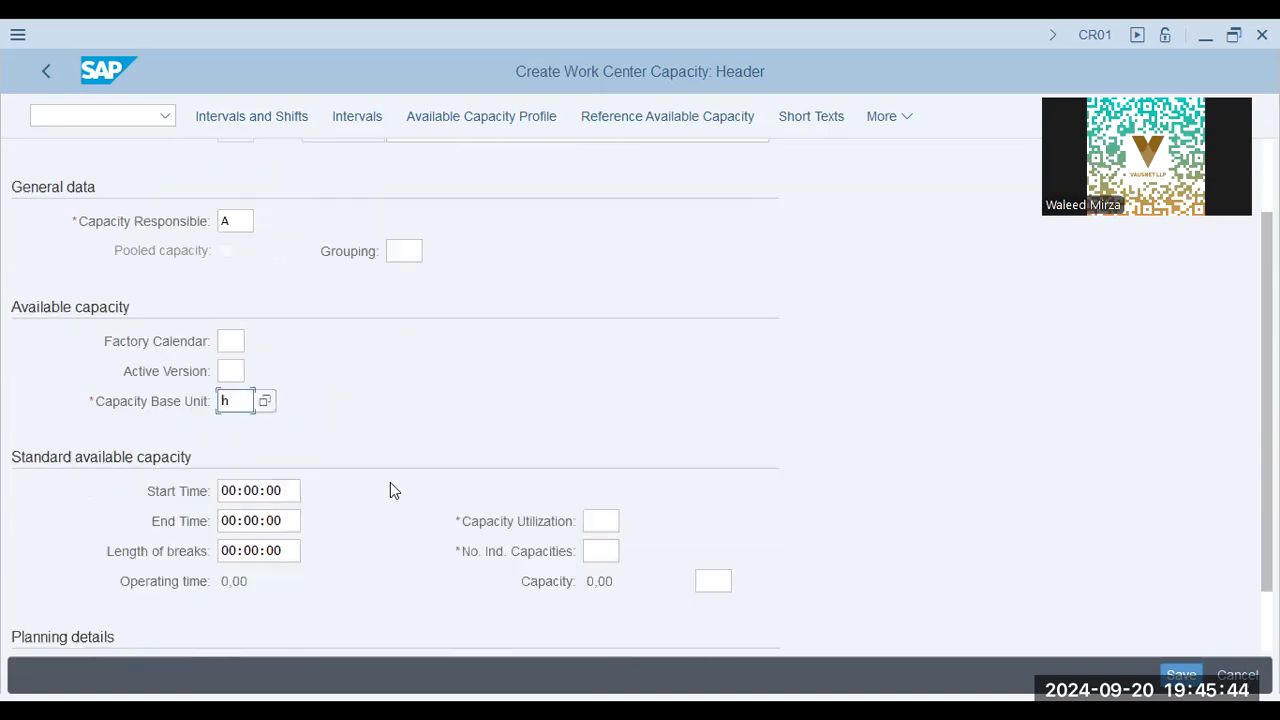
scroll(390, 490, down, 1)
click(598, 444)
click(600, 466)
click(605, 468)
click(626, 495)
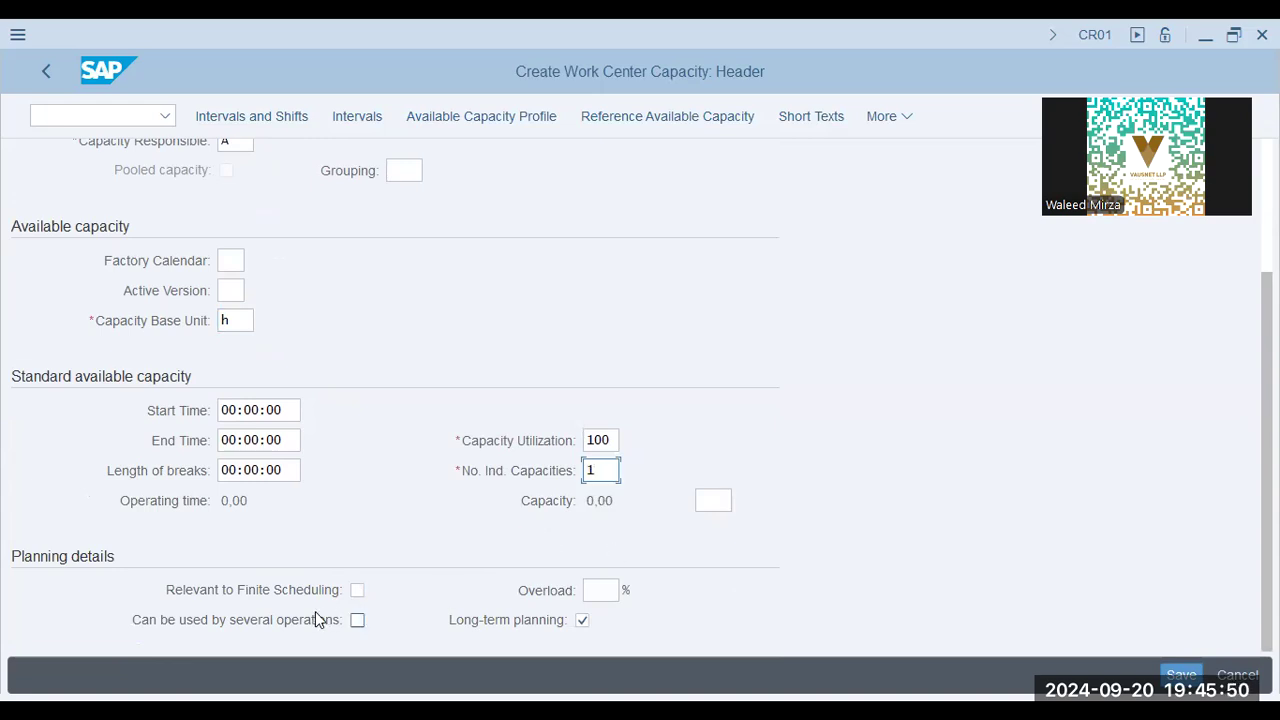
click(613, 588)
scroll(280, 263, up, 3)
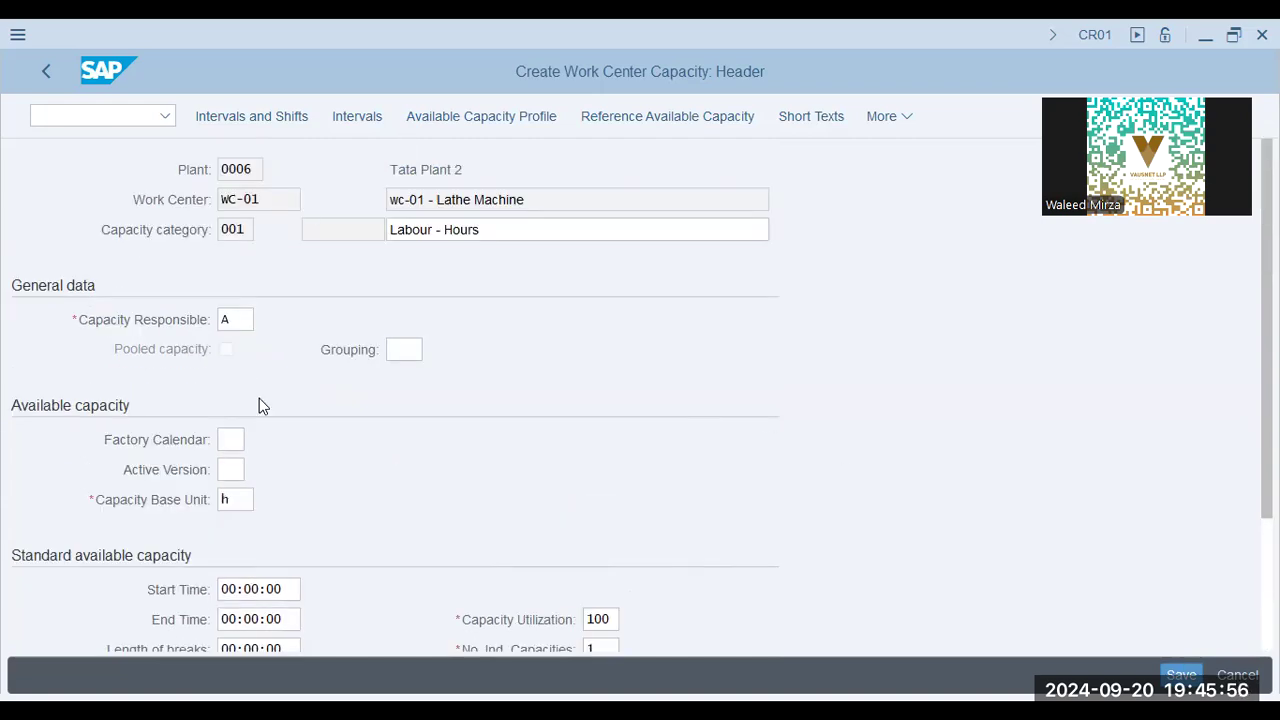
Proceed to the header of capacity category 002 and enter "Labour" as its description
click(51, 79)
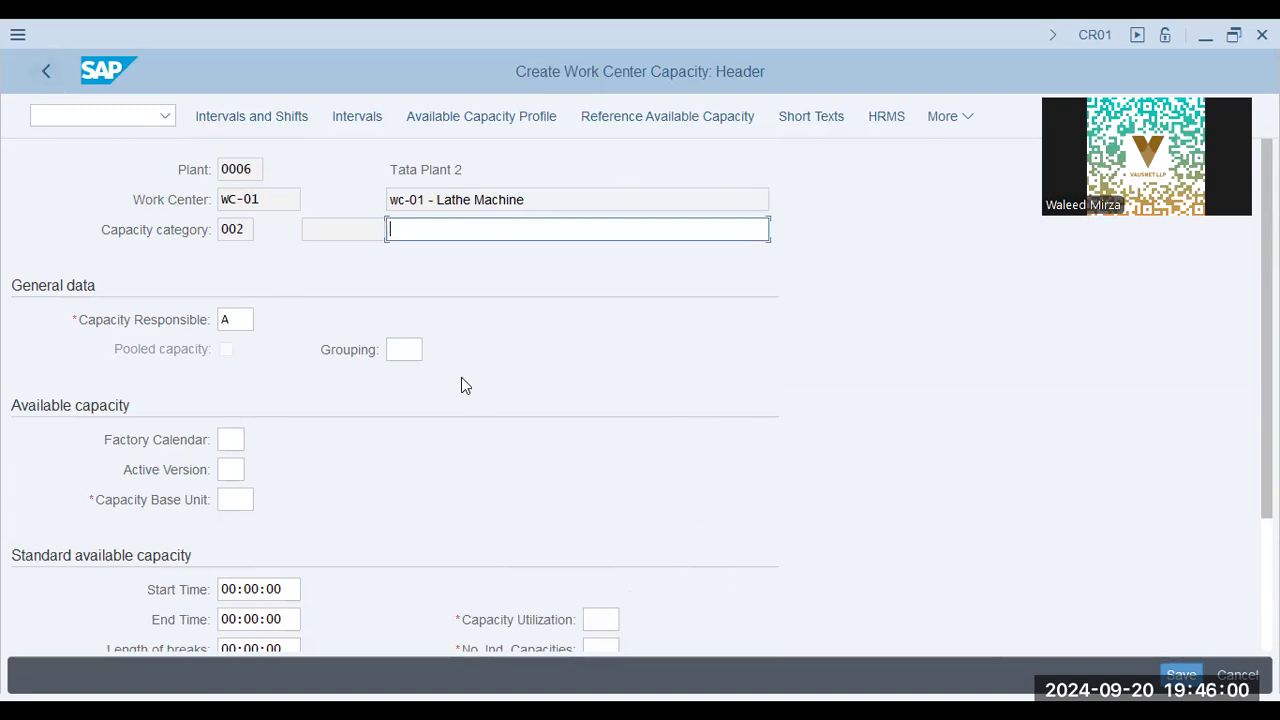
key(Down)
key(Down)
key(Down)
key(Down)
key(Down)
key(Down)
key(Down)
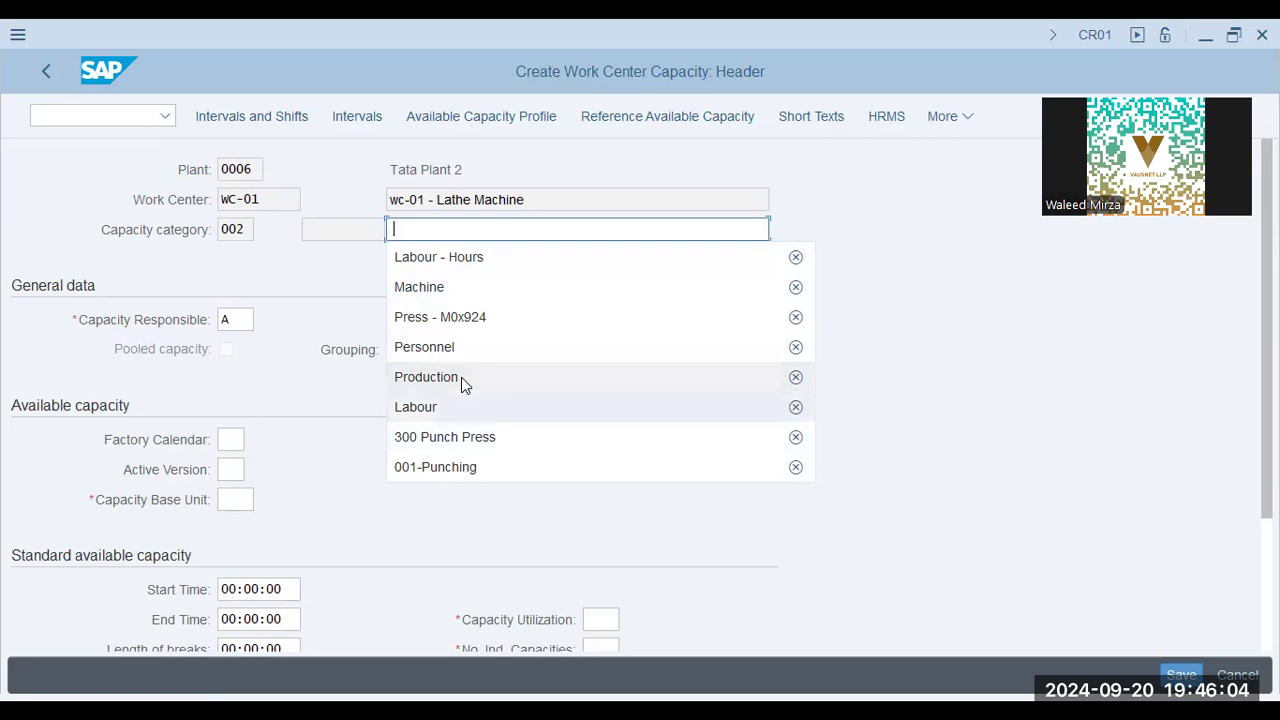
key(Return)
Set the shift grouping of capacity category 002 to HW, HWU Shift Definition, from the possible entries
key(Tab)
key(Tab)
key(Down)
key(Down)
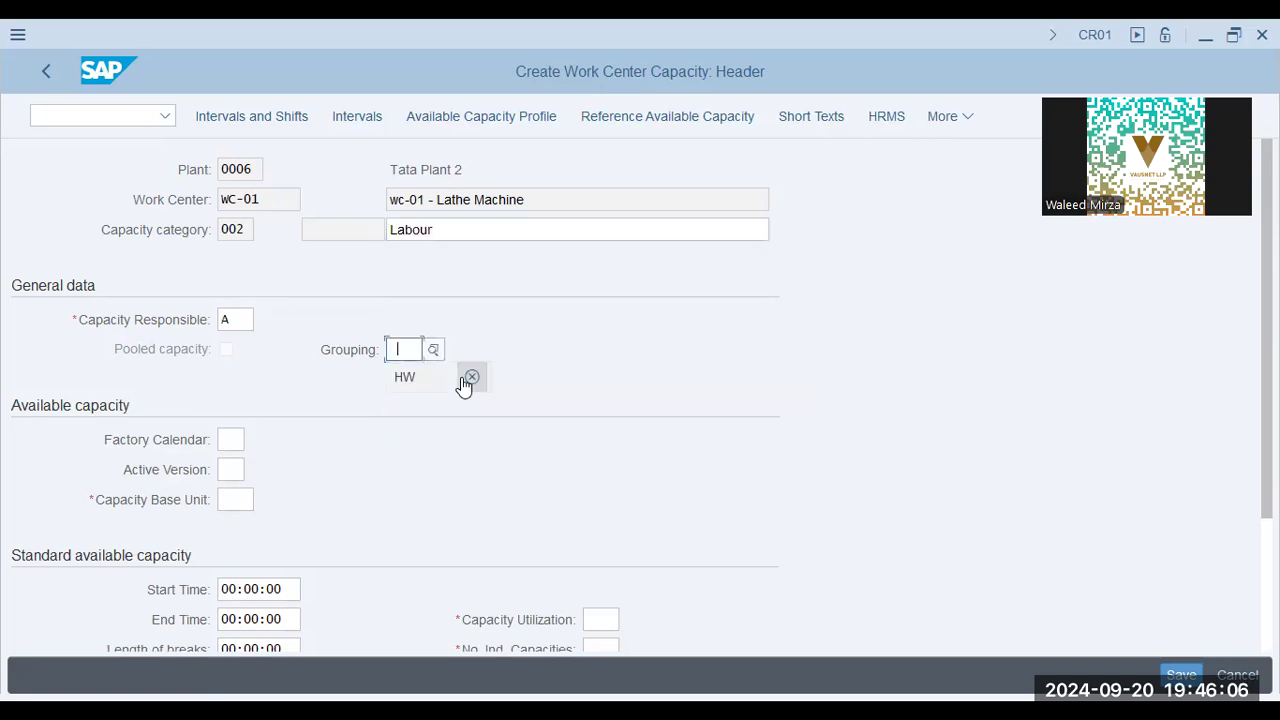
key(Return)
click(440, 351)
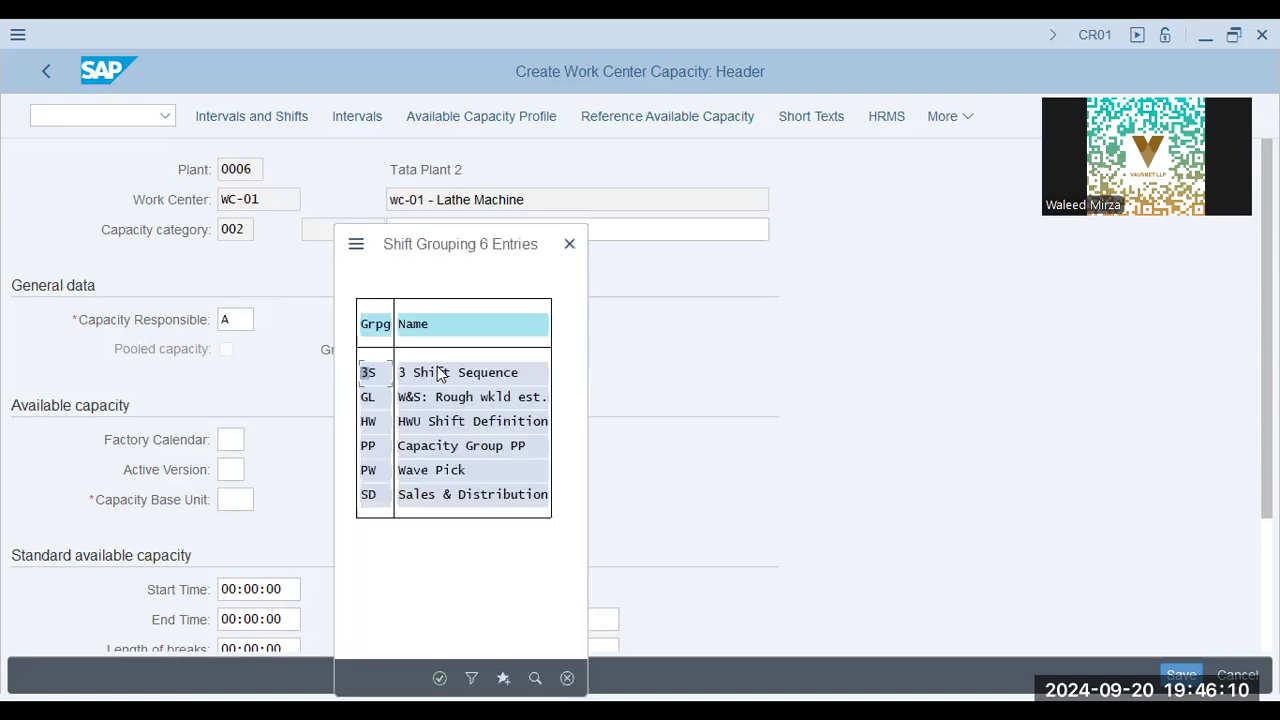
click(463, 423)
double_click(463, 422)
For capacity category 002, set the base unit to h, utilization to 100 and individual capacities to 1, and continue to scheduling
click(236, 499)
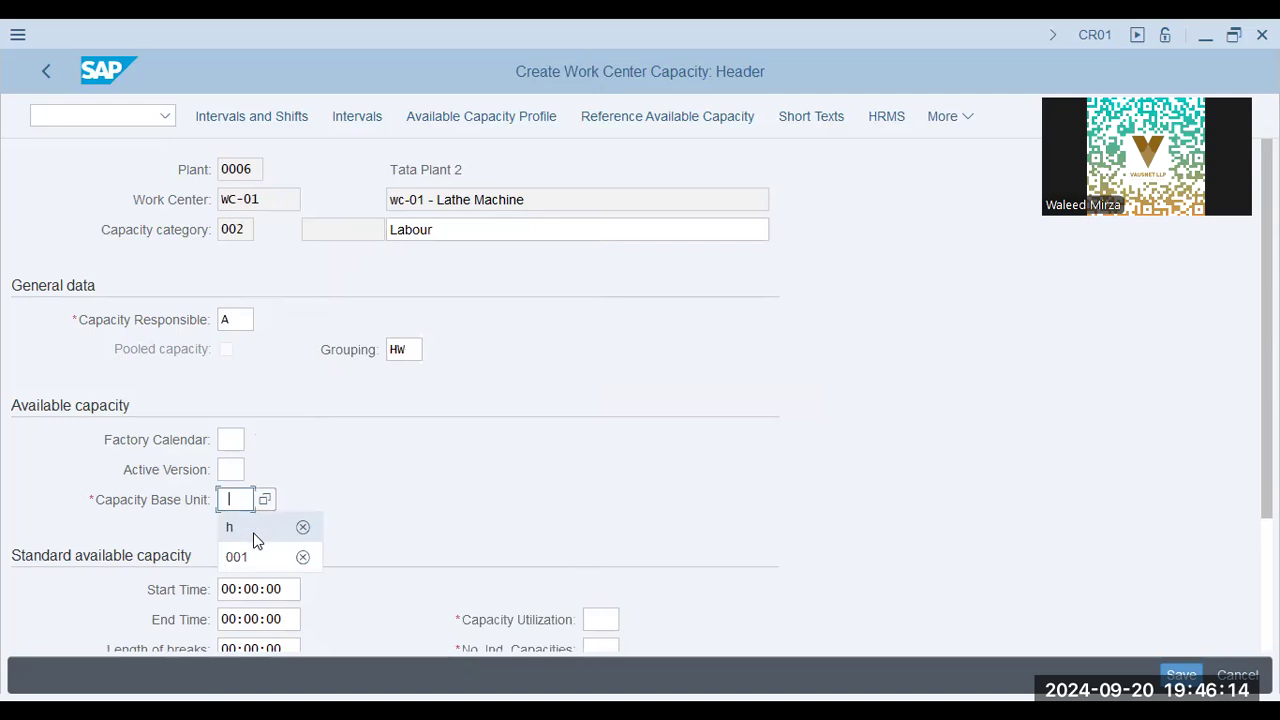
click(253, 528)
scroll(551, 529, down, 3)
click(592, 440)
click(626, 482)
click(598, 463)
text(1)
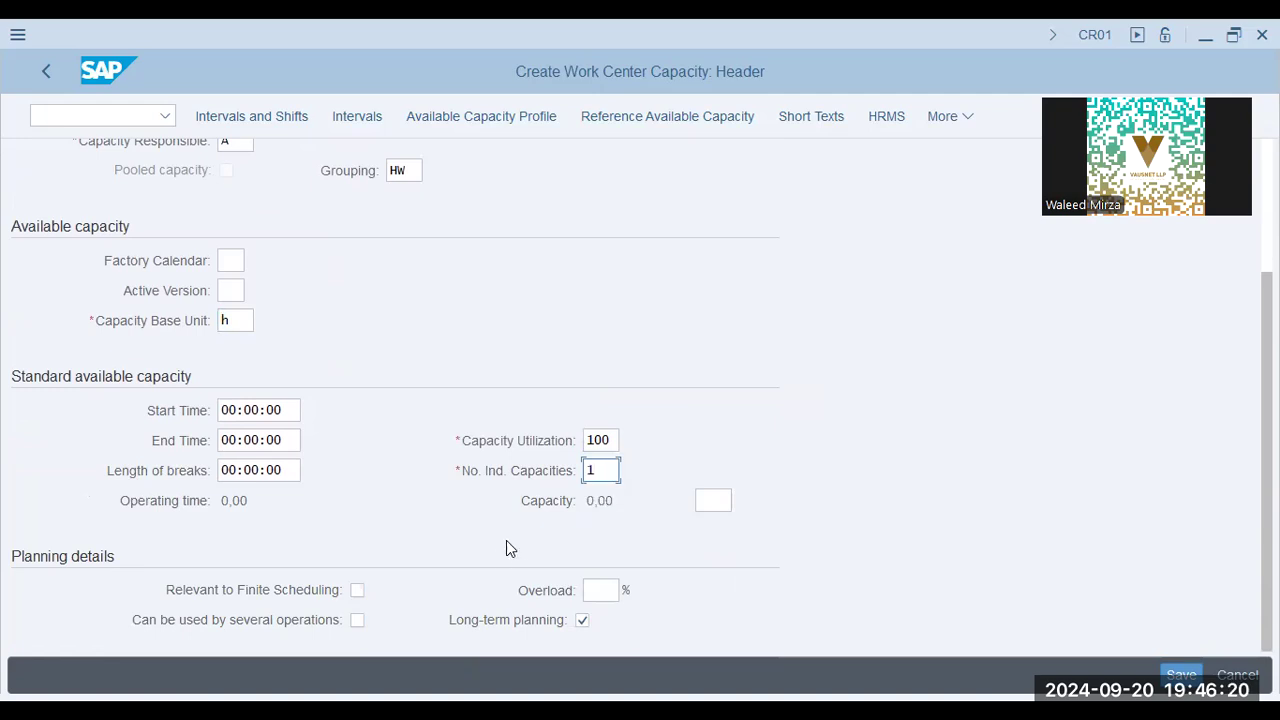
key(Return)
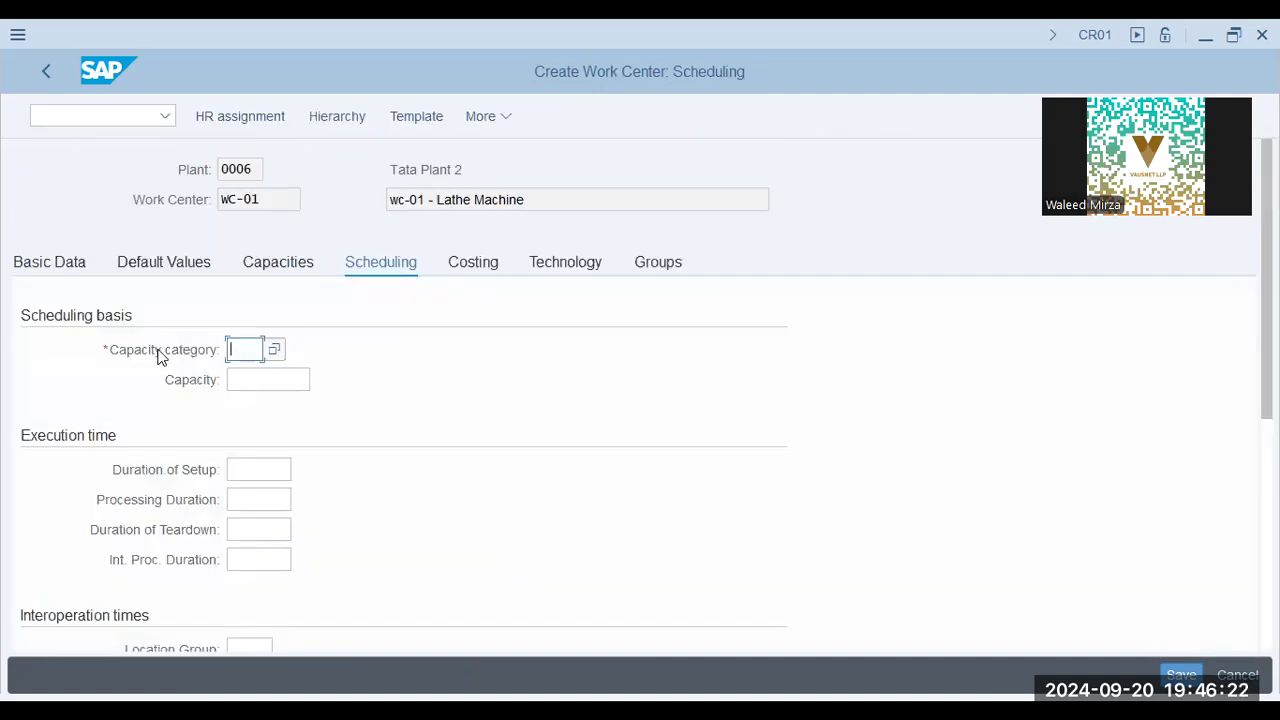
Set the scheduling basis capacity category to 001 and check the execution time, interoperation time and work dimension fields
click(247, 353)
click(277, 352)
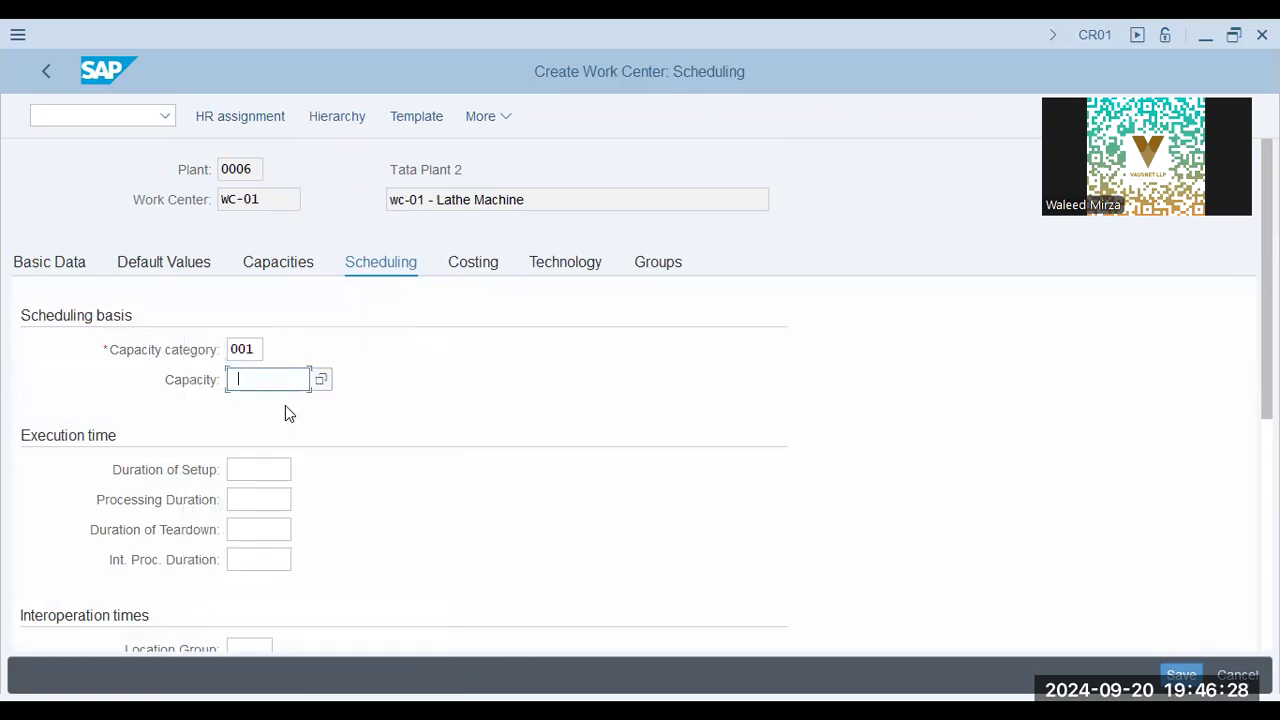
click(257, 464)
scroll(270, 515, down, 2)
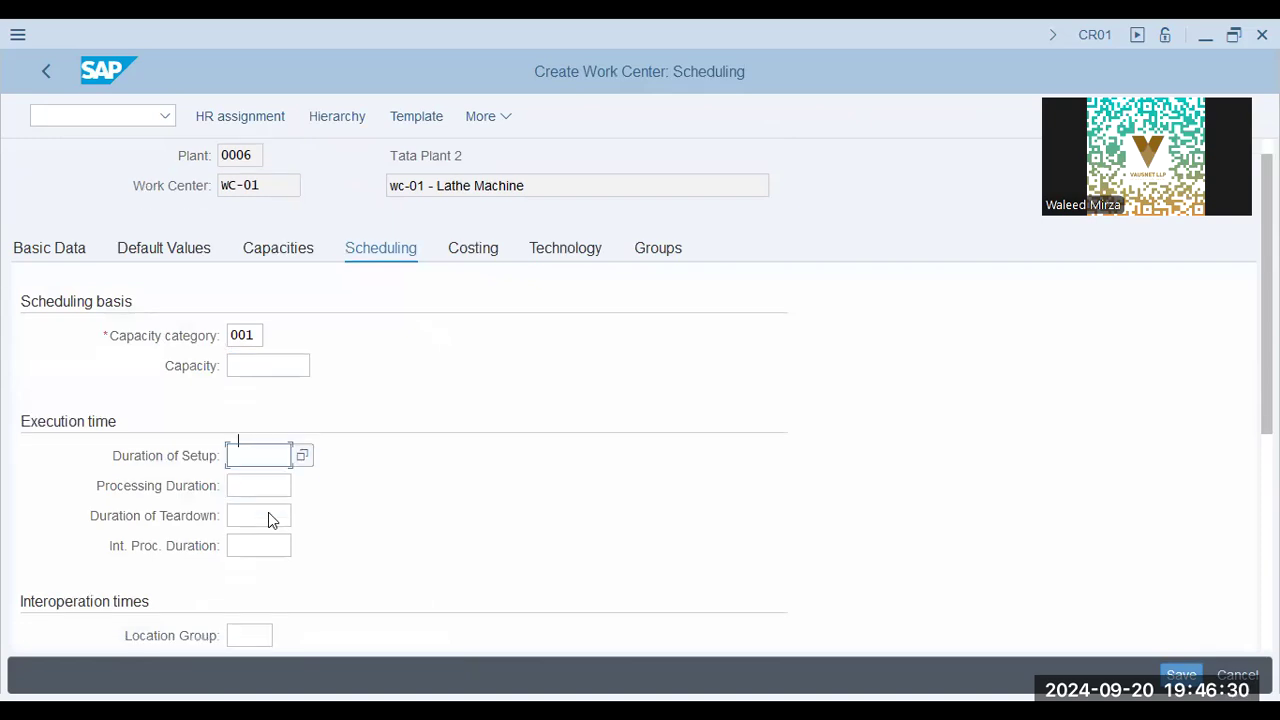
scroll(268, 520, down, 4)
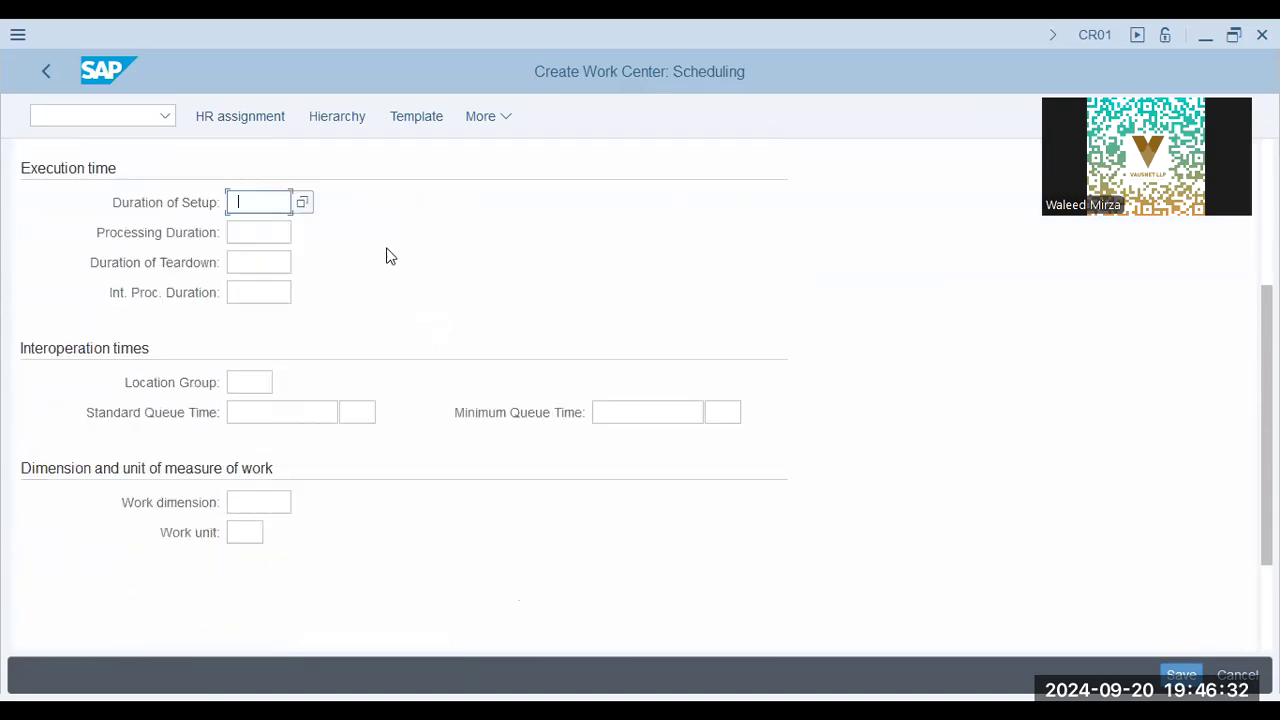
scroll(400, 270, up, 6)
Proceed to the work center's costing data and open the possible entries for the cost center
click(472, 262)
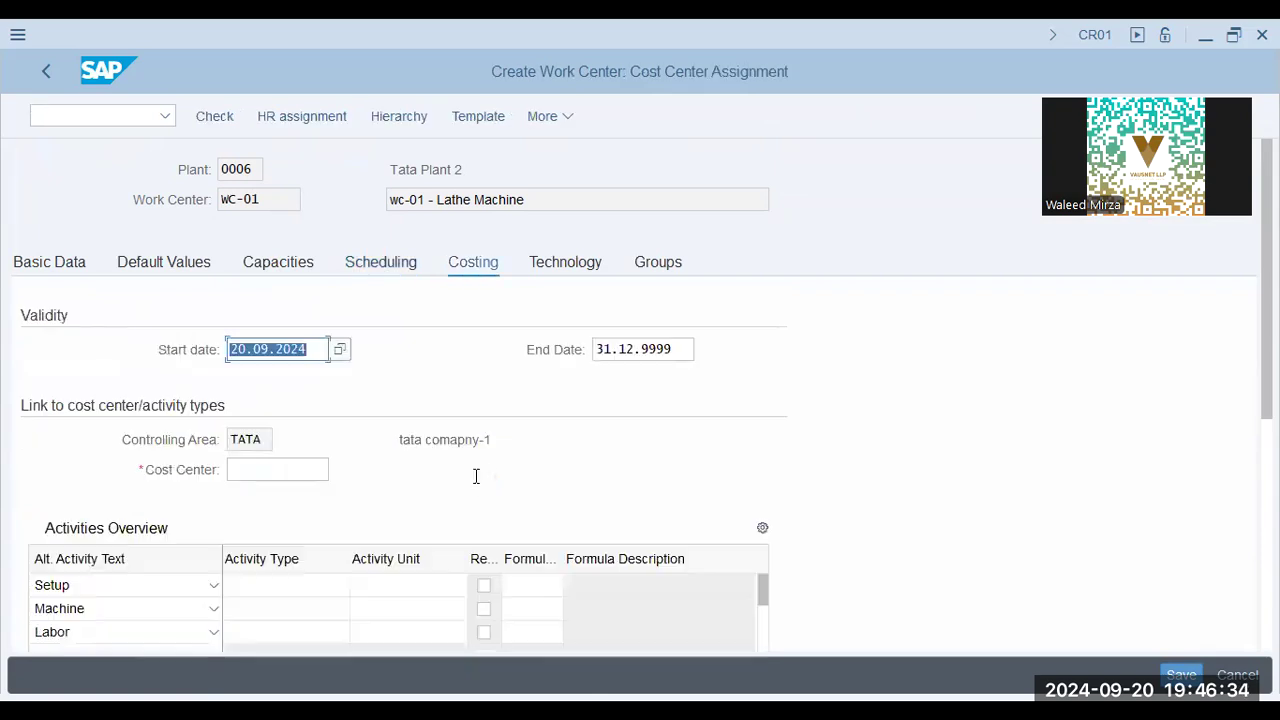
key(Return)
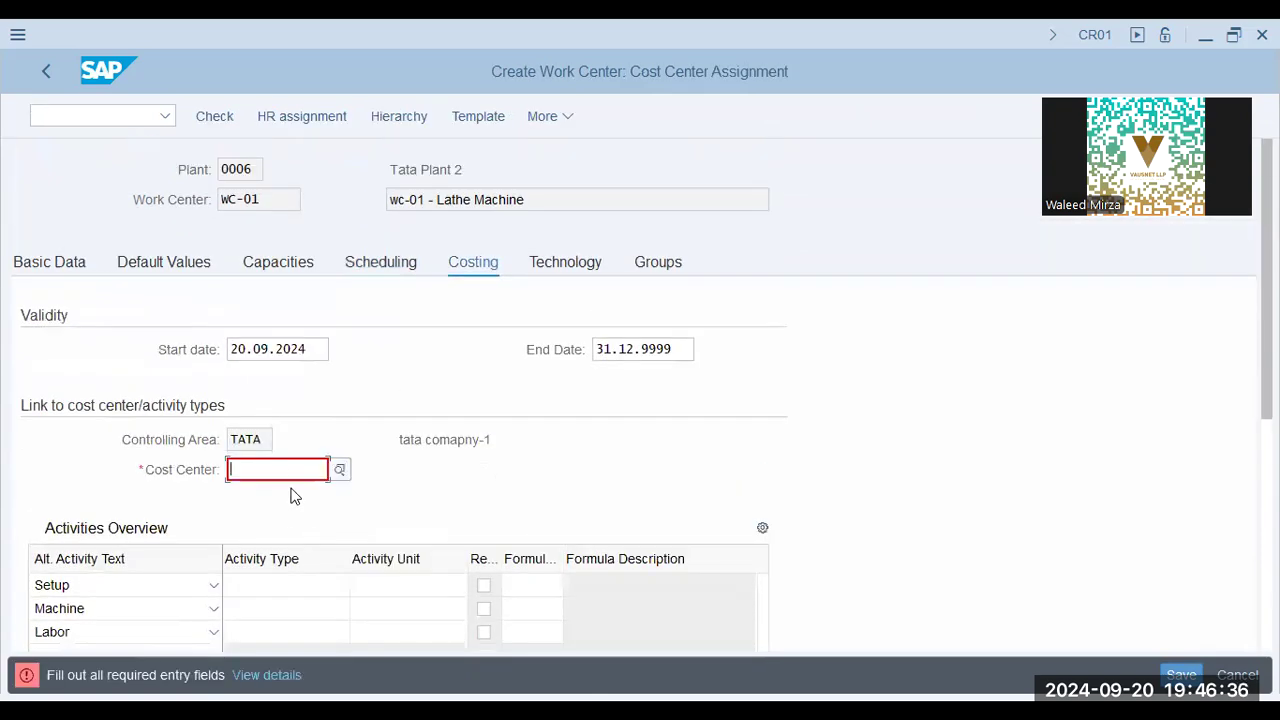
click(280, 473)
click(372, 436)
click(341, 473)
Try to look up a cost center without a controlling area restriction, and leave the value search
click(516, 348)
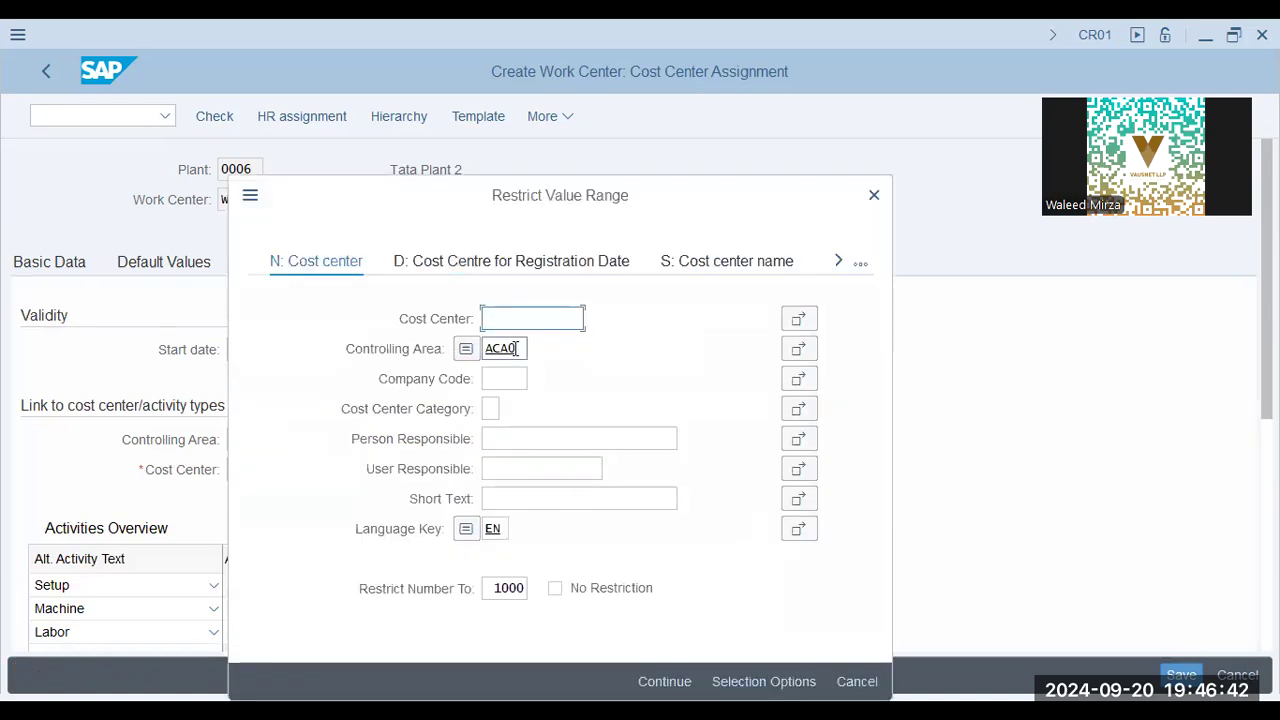
key(ctrl+a)
key(BackSpace)
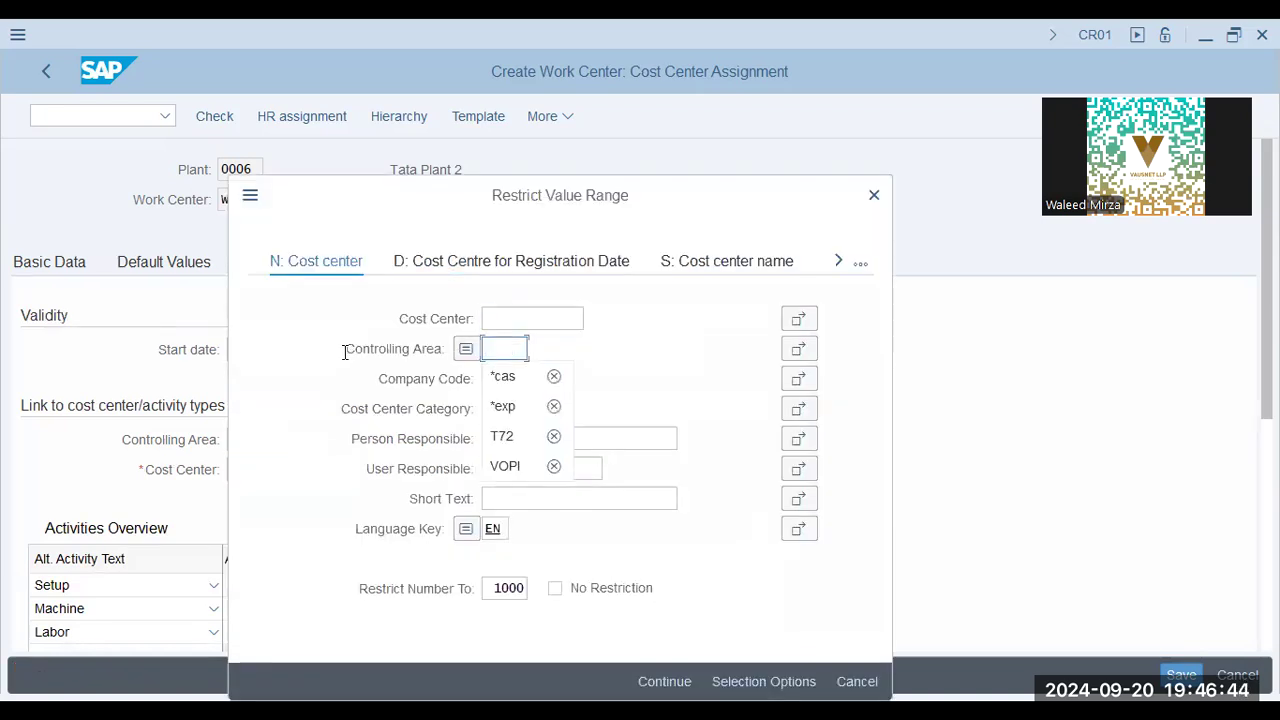
key(Return)
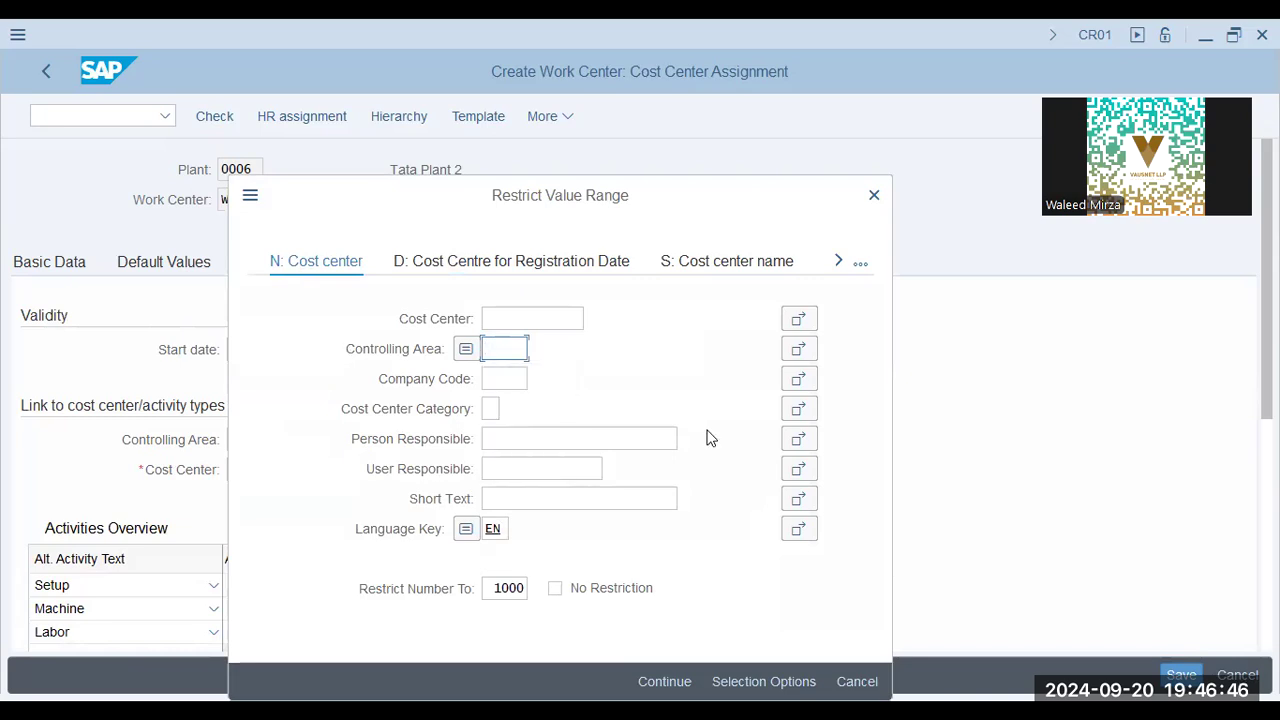
drag(714, 200, 807, 166)
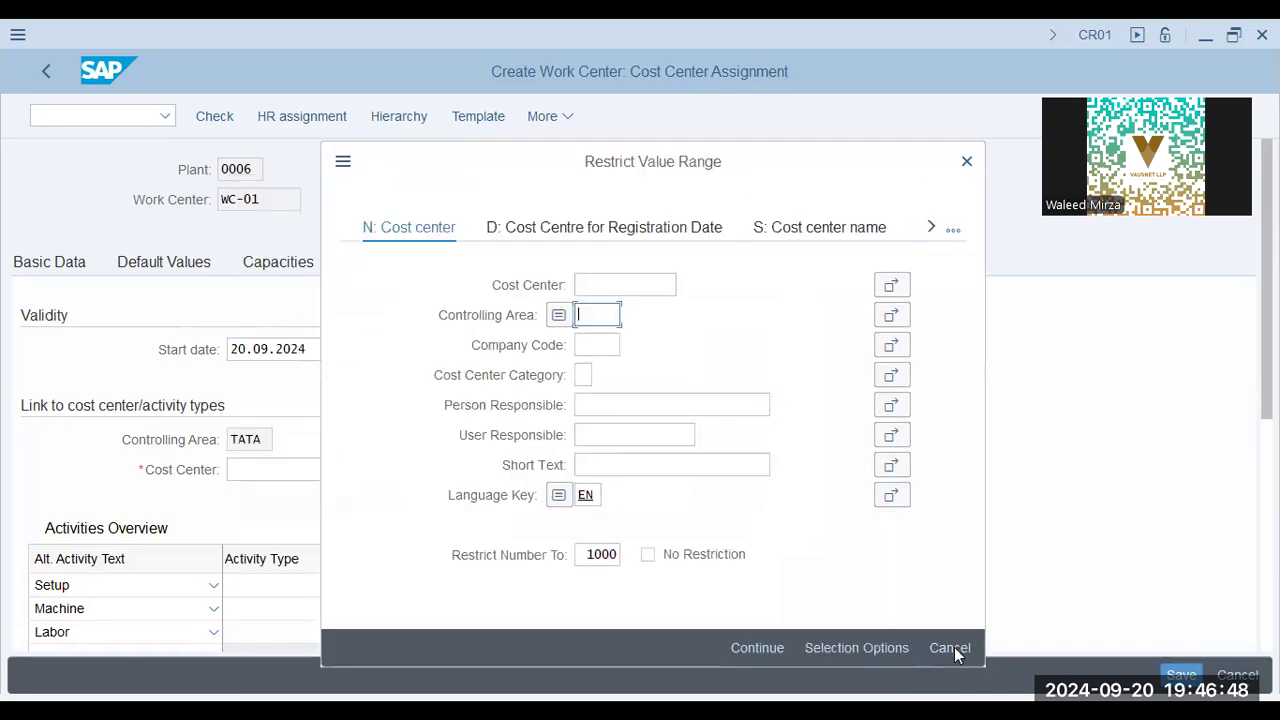
key(space)
click(296, 503)
Check the machine type, sort string and CAPP planner group fields in the work center's technical data
click(586, 266)
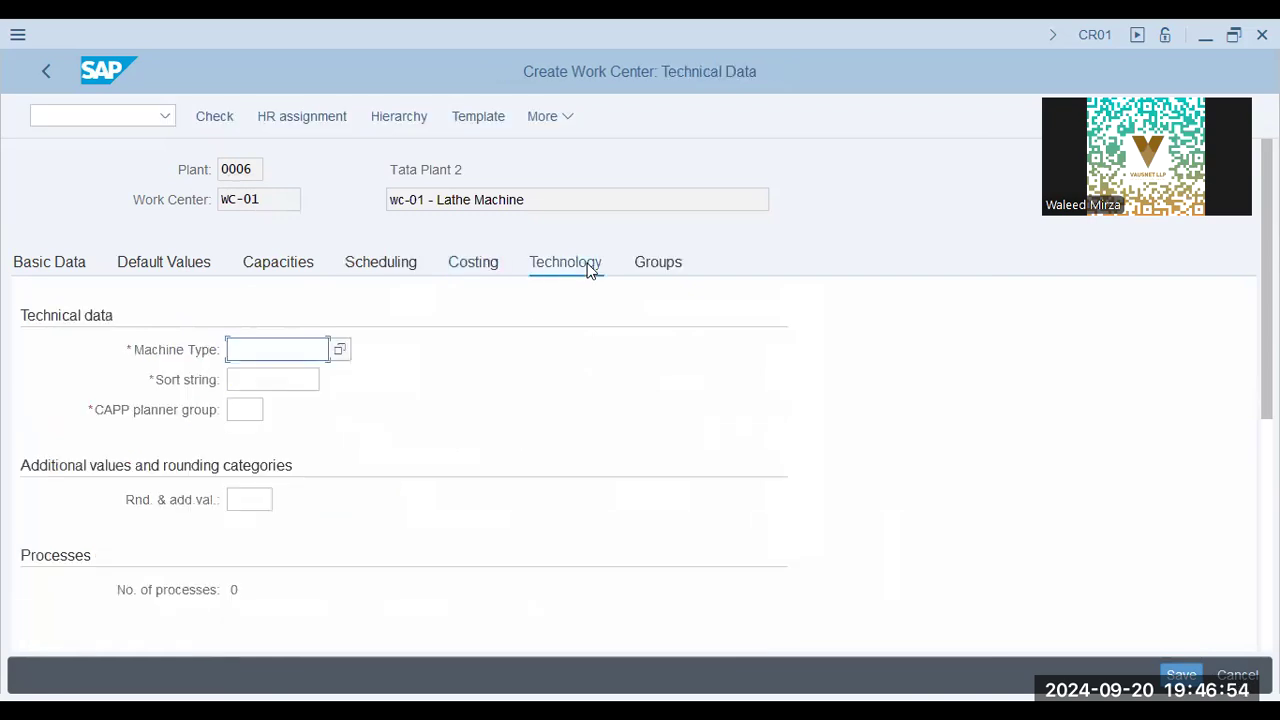
click(281, 382)
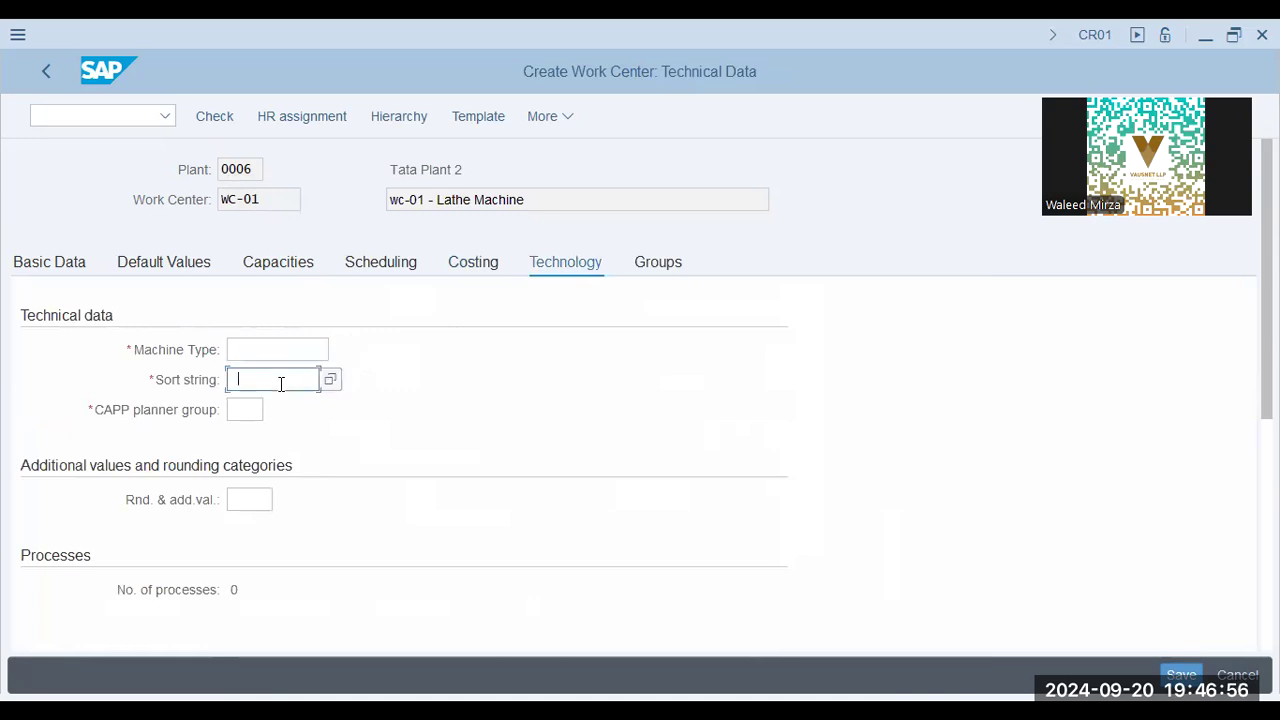
click(244, 413)
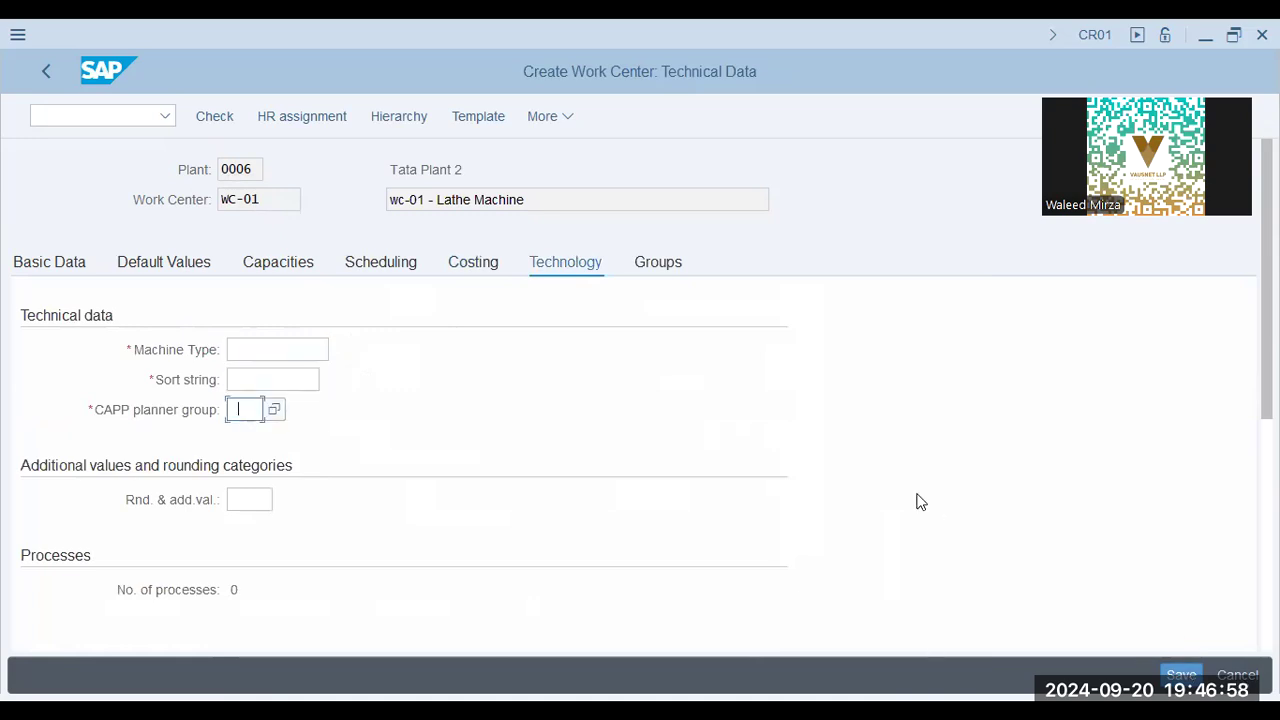
Return to the basic data and save work center WC-01 in plant 0006
key(Return)
key(Escape)
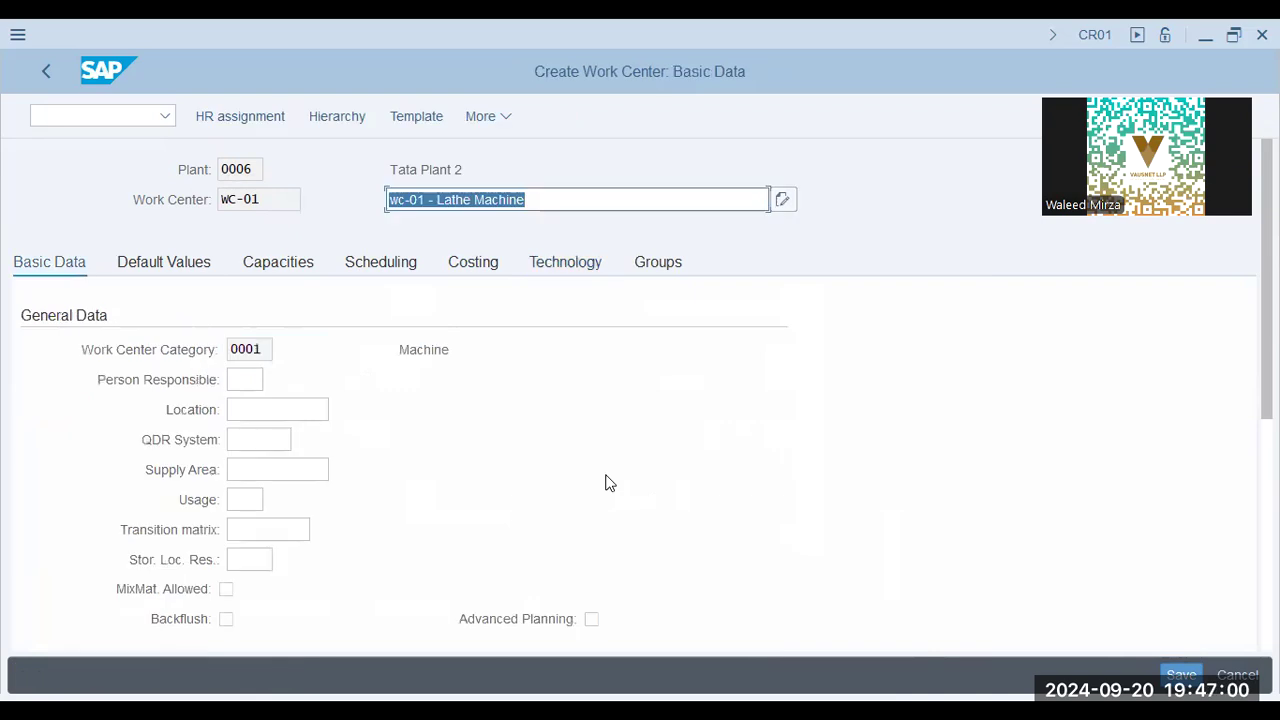
click(1193, 680)
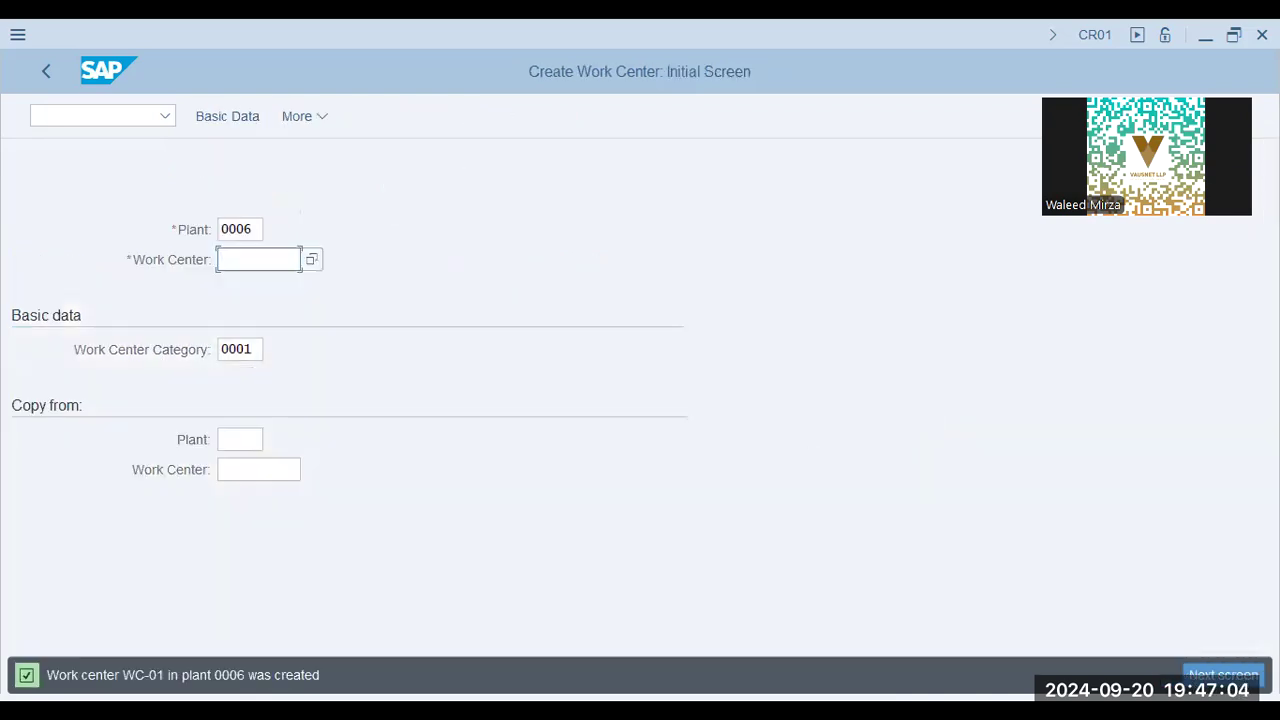
drag(123, 678, 257, 684)
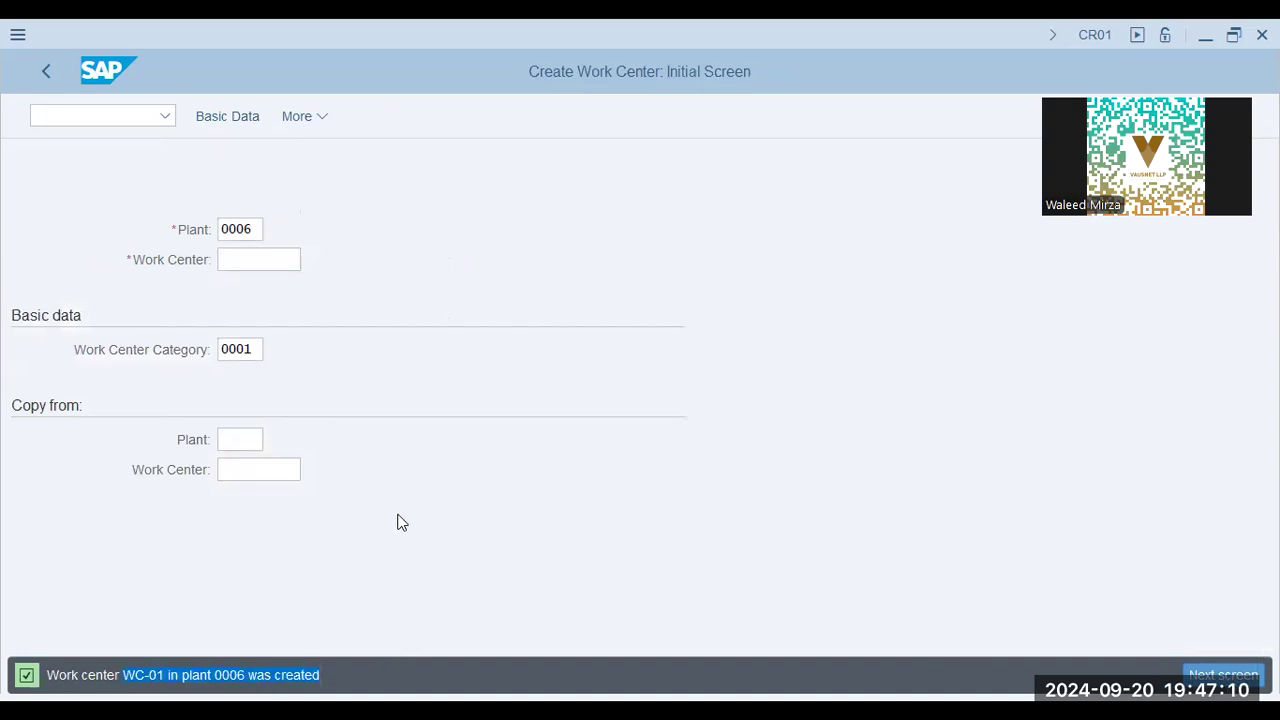
Check the field selection path on the Work Centers slide, and open the SAP Reference IMG through transaction SPRO
key(alt+Tab)
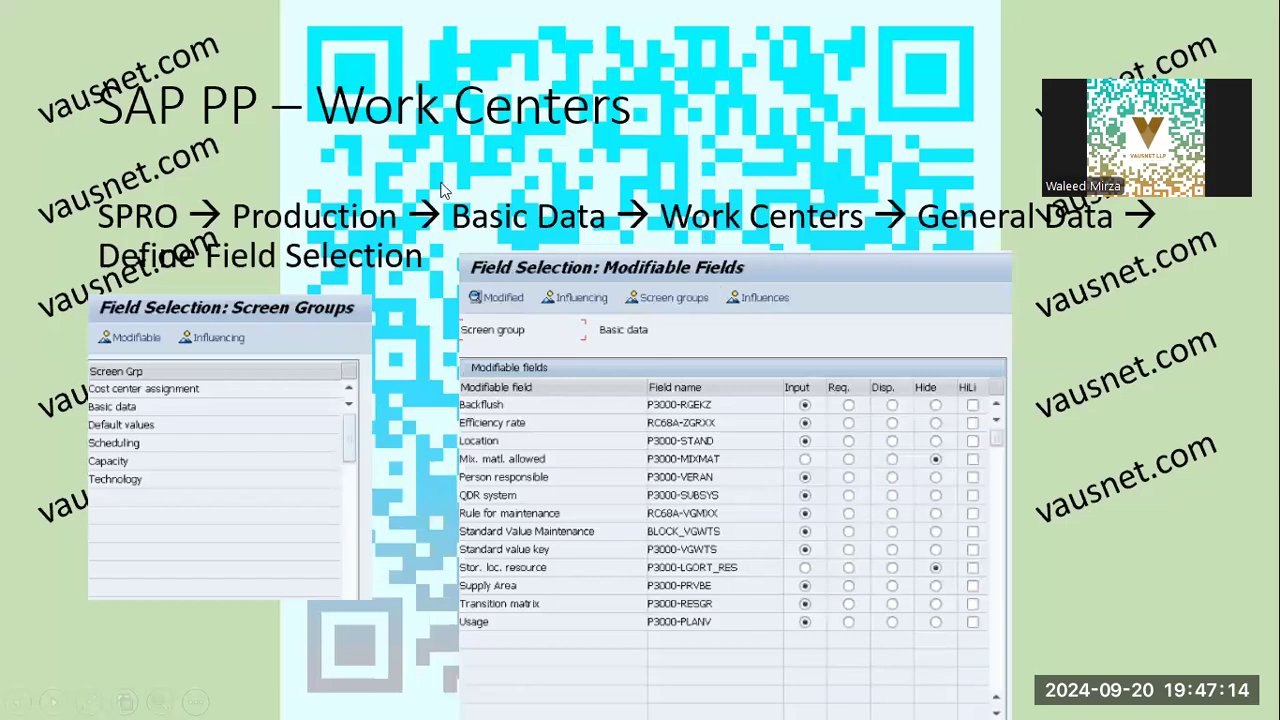
key(alt+Tab)
click(71, 118)
text(/n pr)
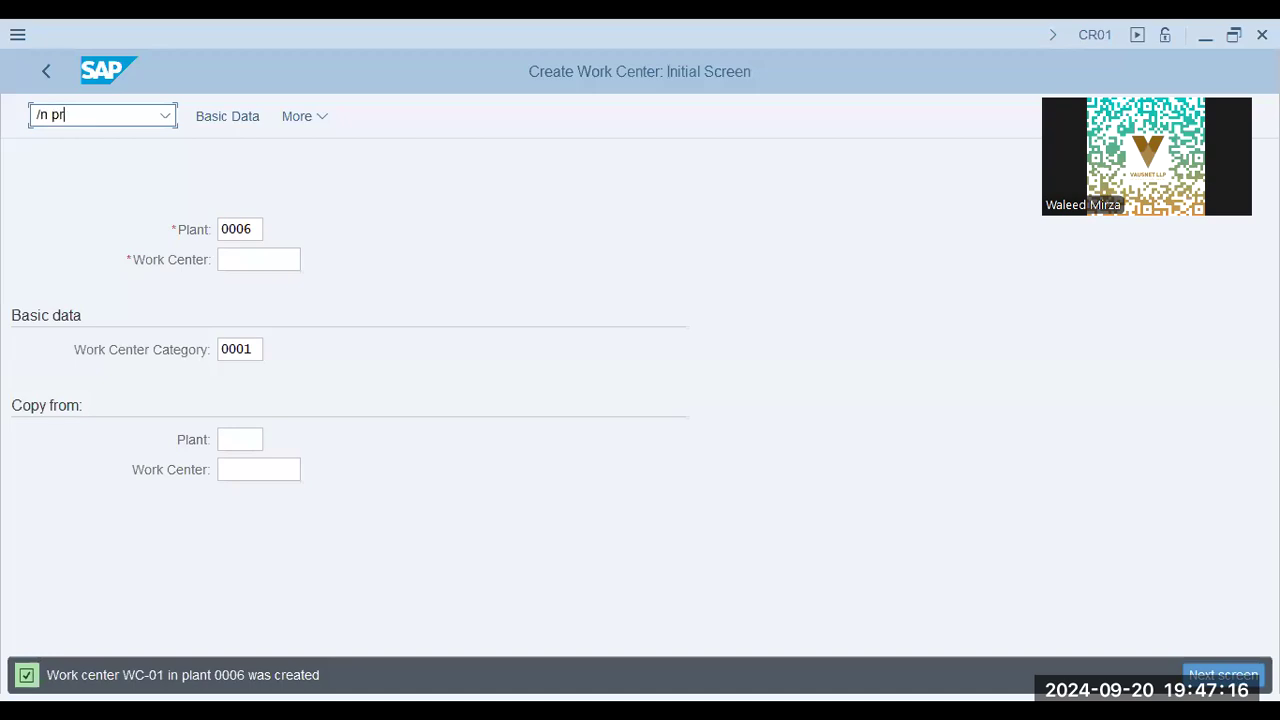
text(ro)
key(Return)
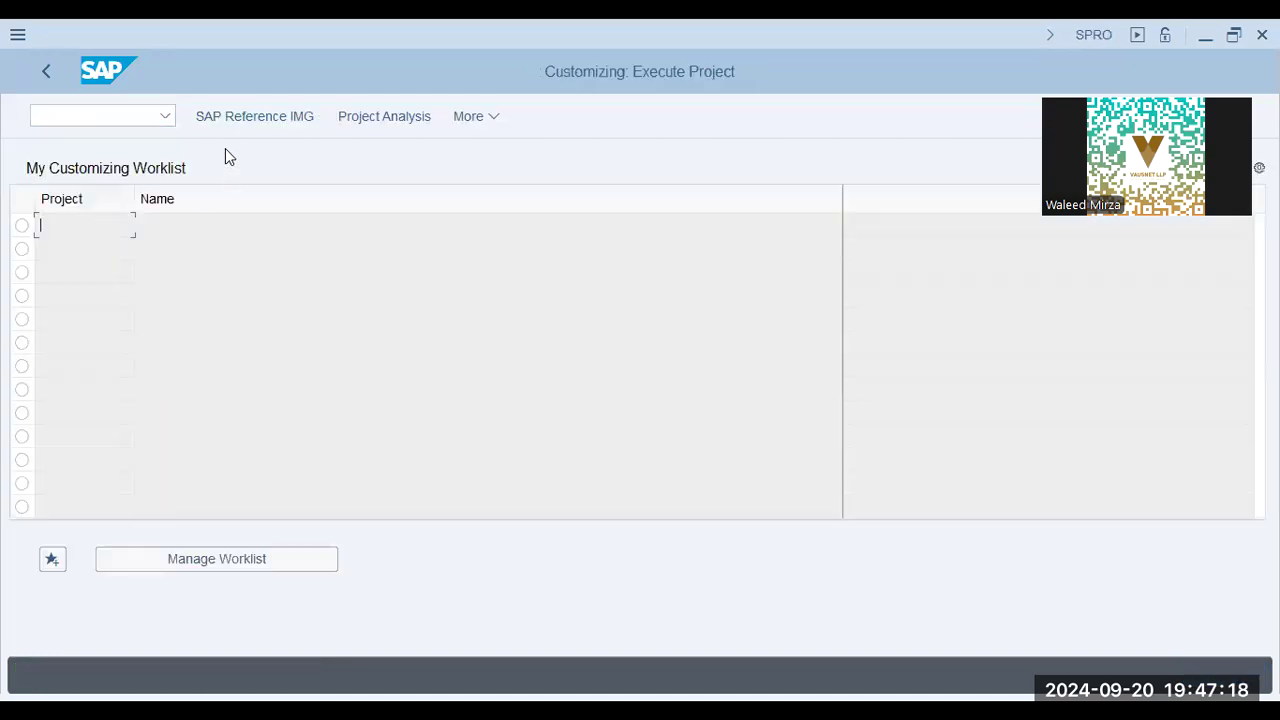
click(237, 117)
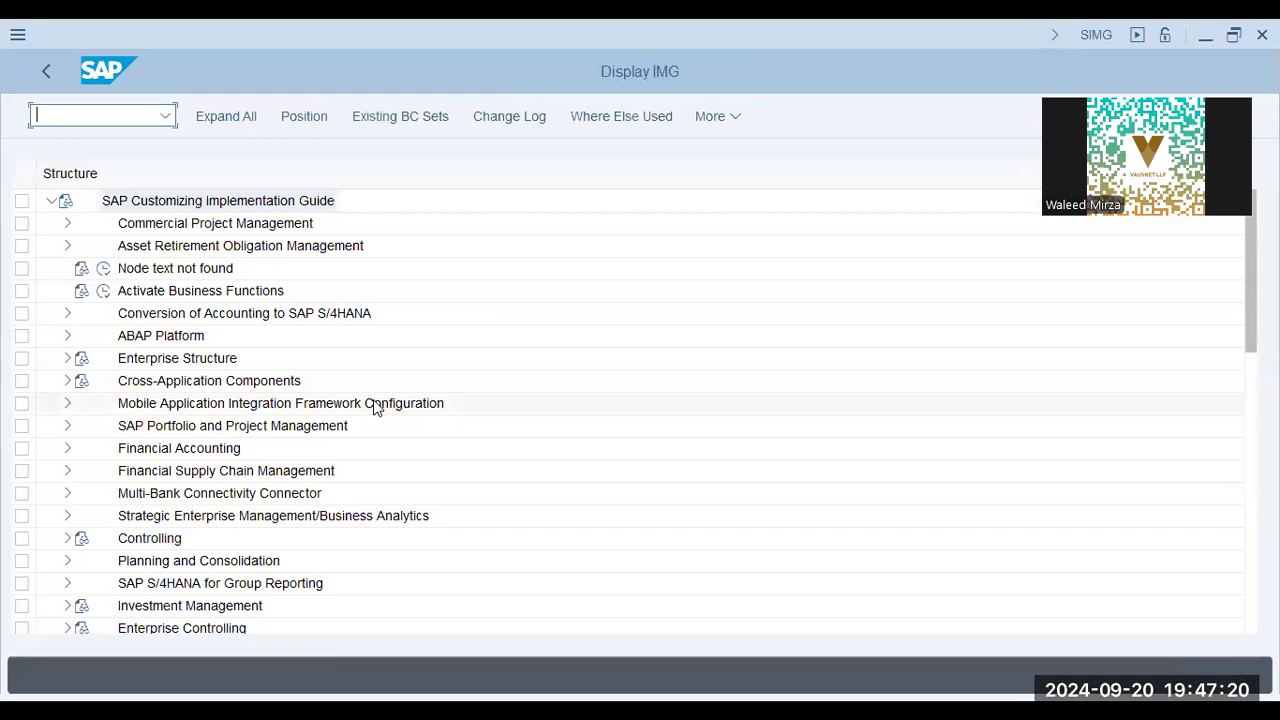
Open the Define Field Selection activity in the IMG under Production, Basic Data, Work Center, General Data
click(228, 449)
scroll(170, 563, down, 7)
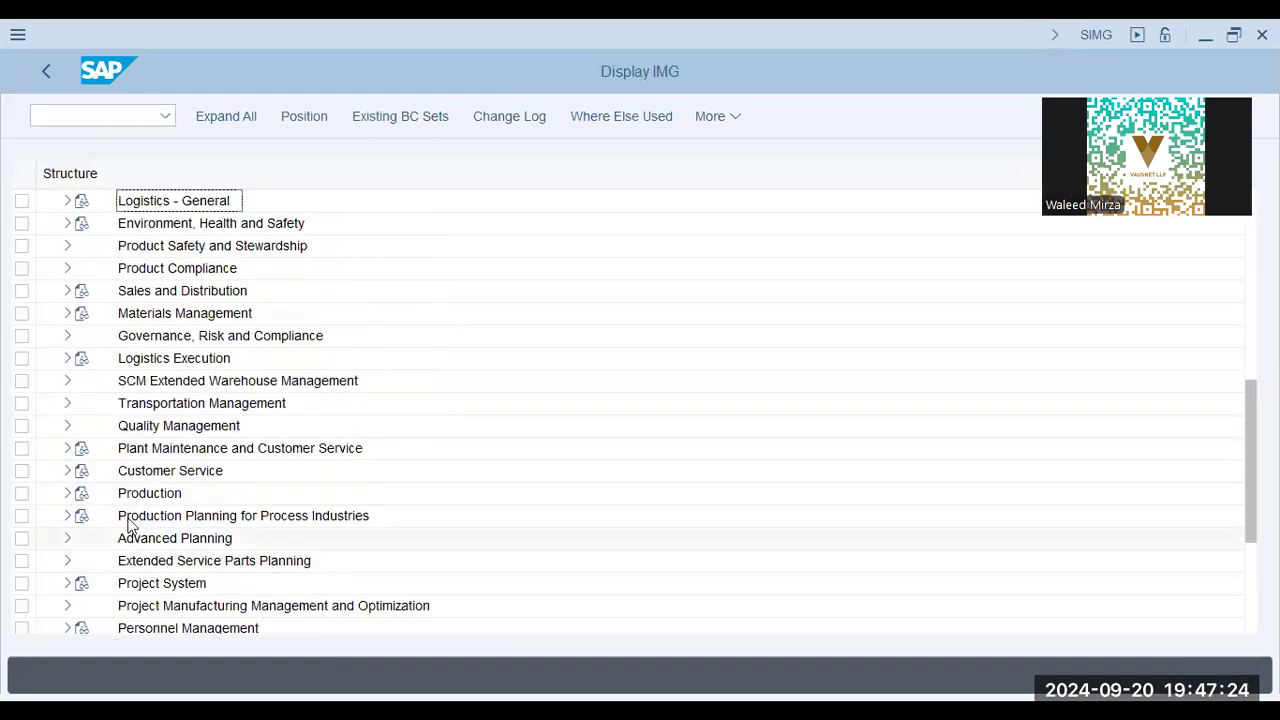
click(67, 493)
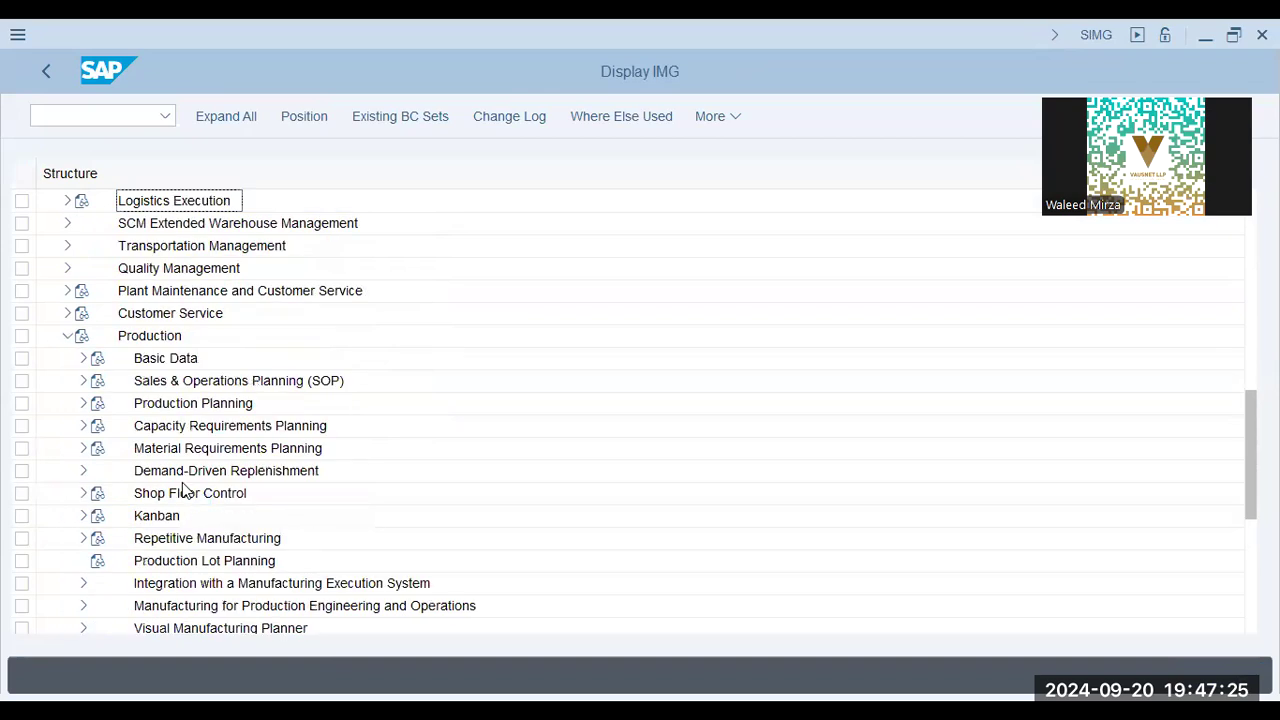
click(160, 362)
click(82, 360)
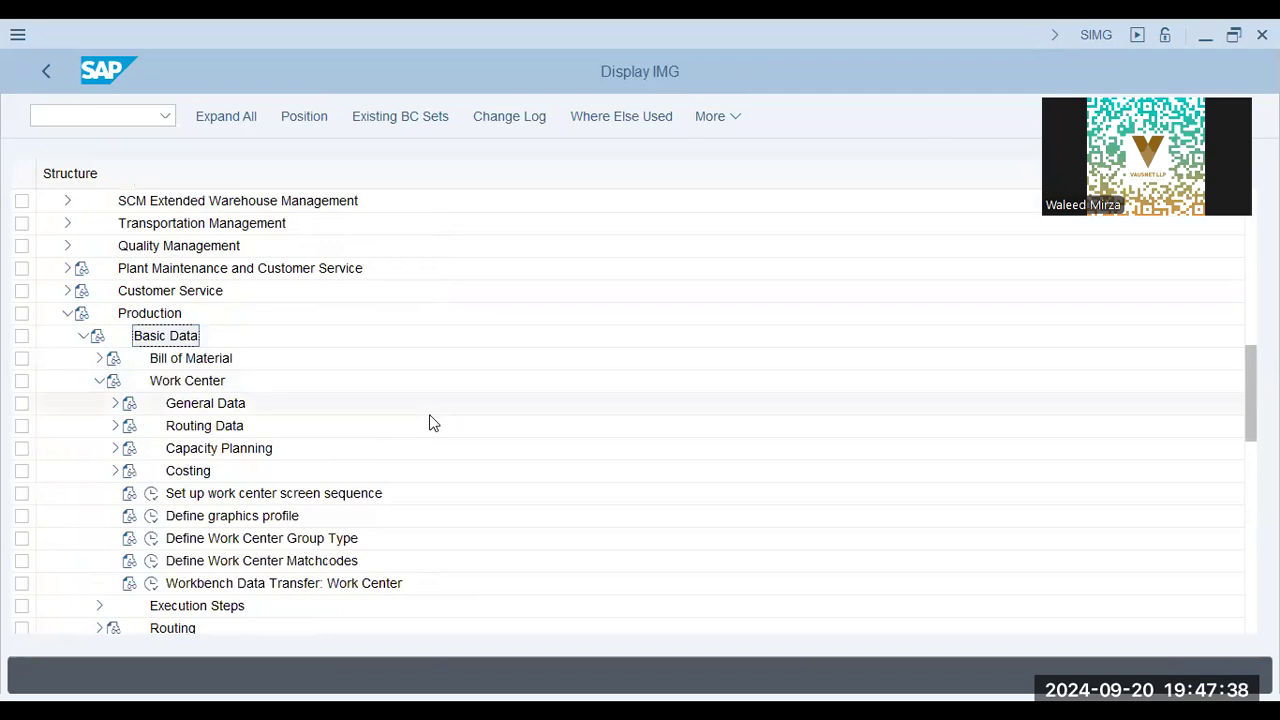
click(115, 403)
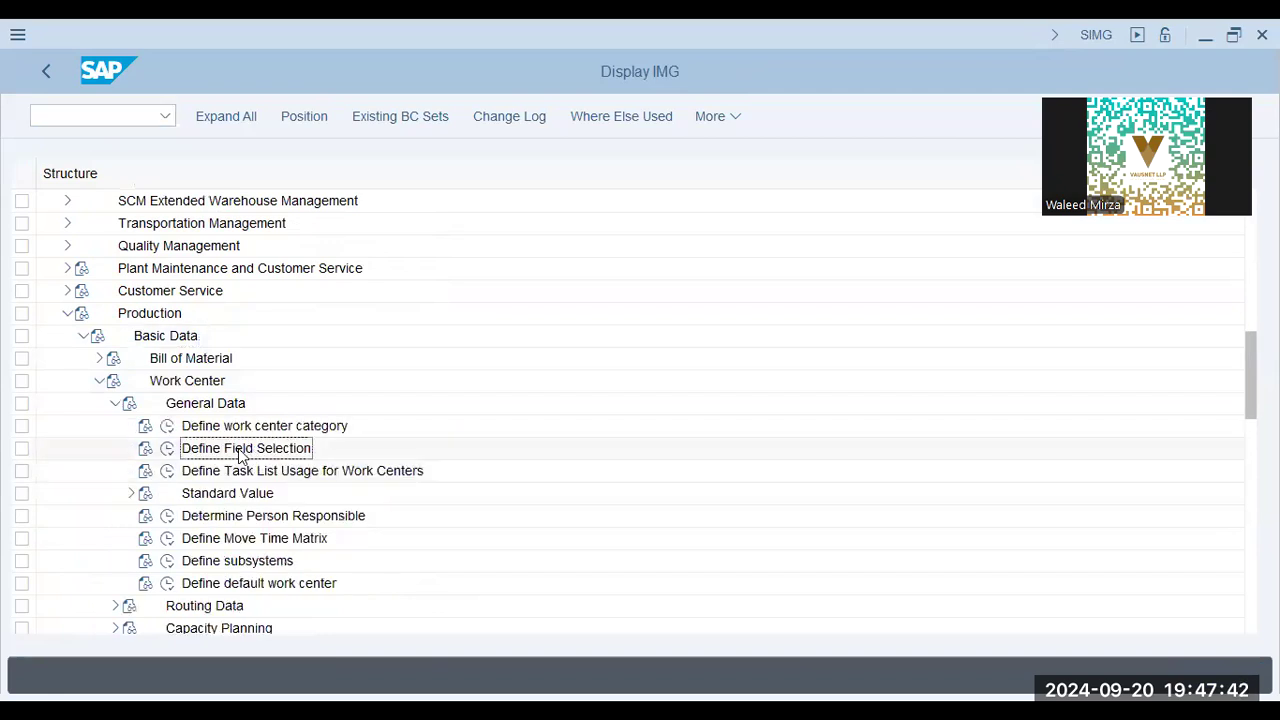
click(168, 450)
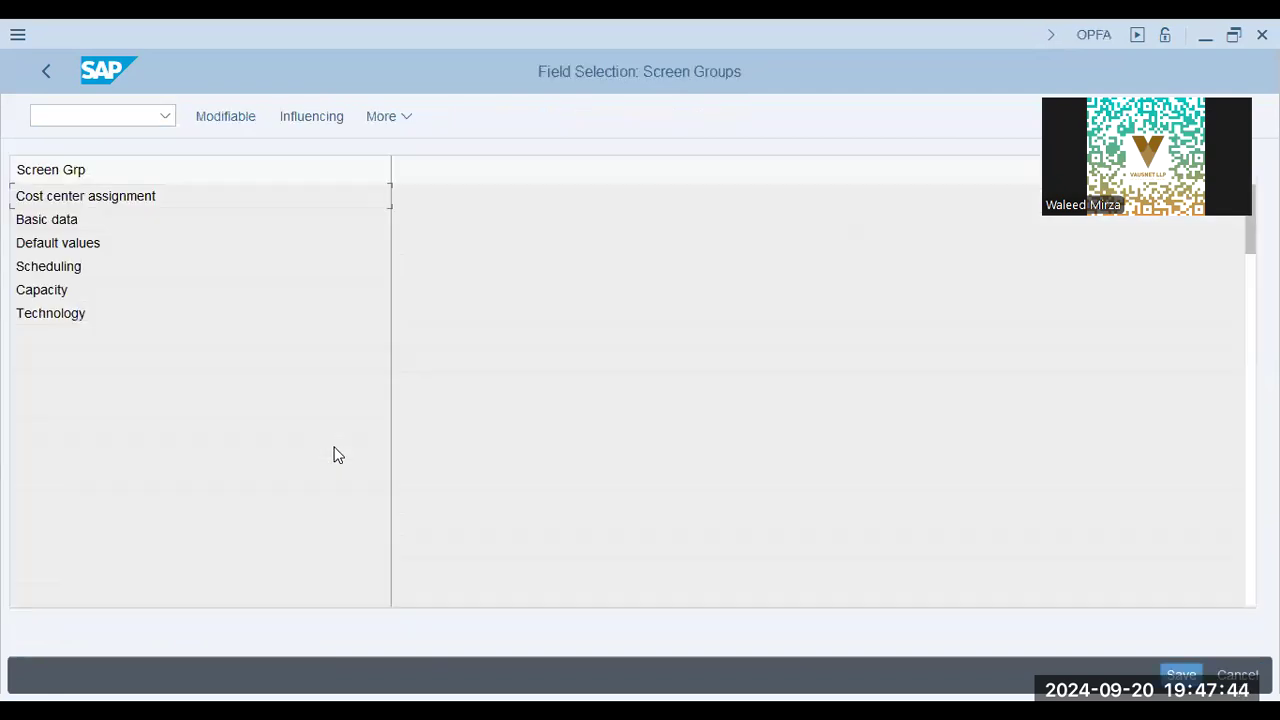
Review the modifiable fields of the Cost center assignment and Basic data screen groups
double_click(100, 195)
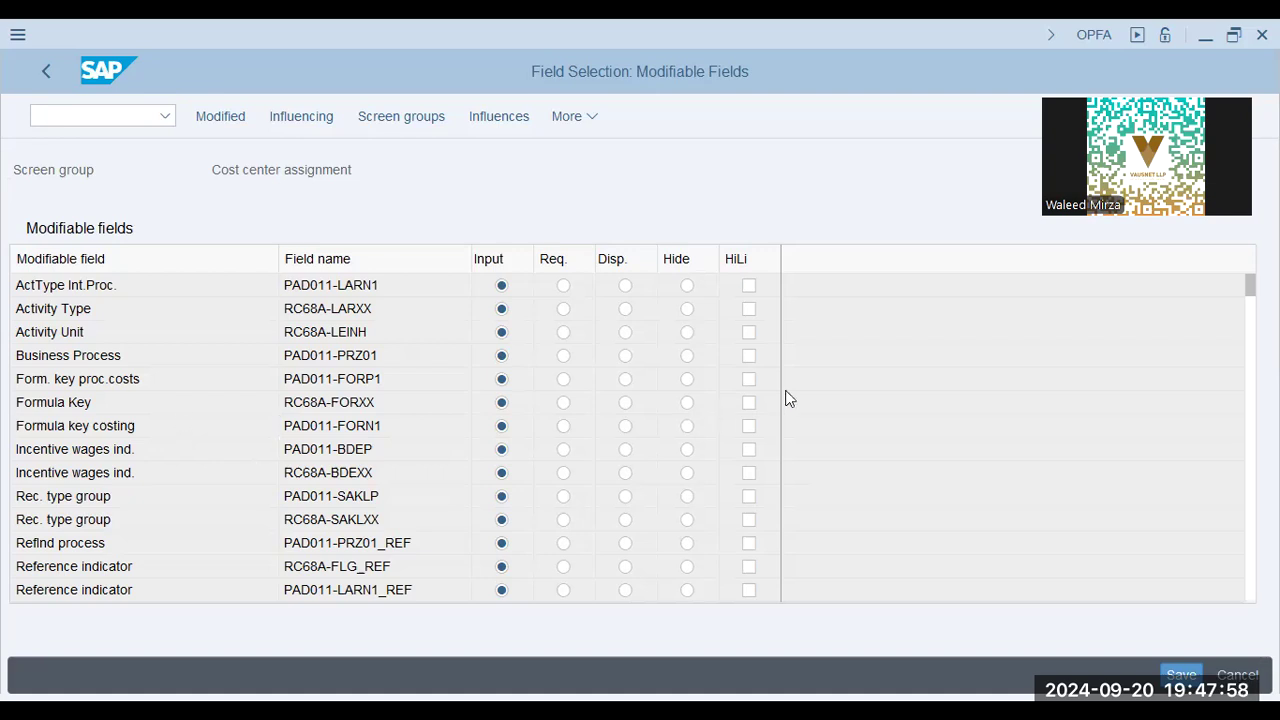
scroll(786, 398, down, 1)
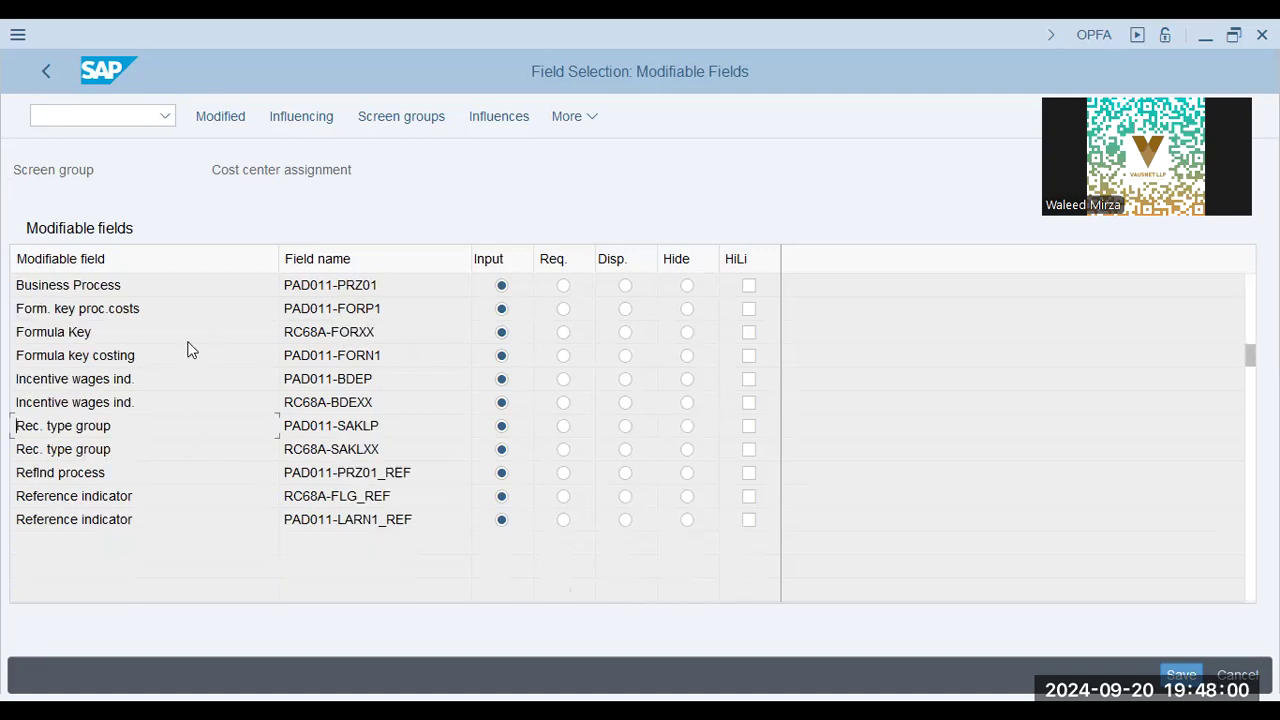
scroll(500, 330, up, 1)
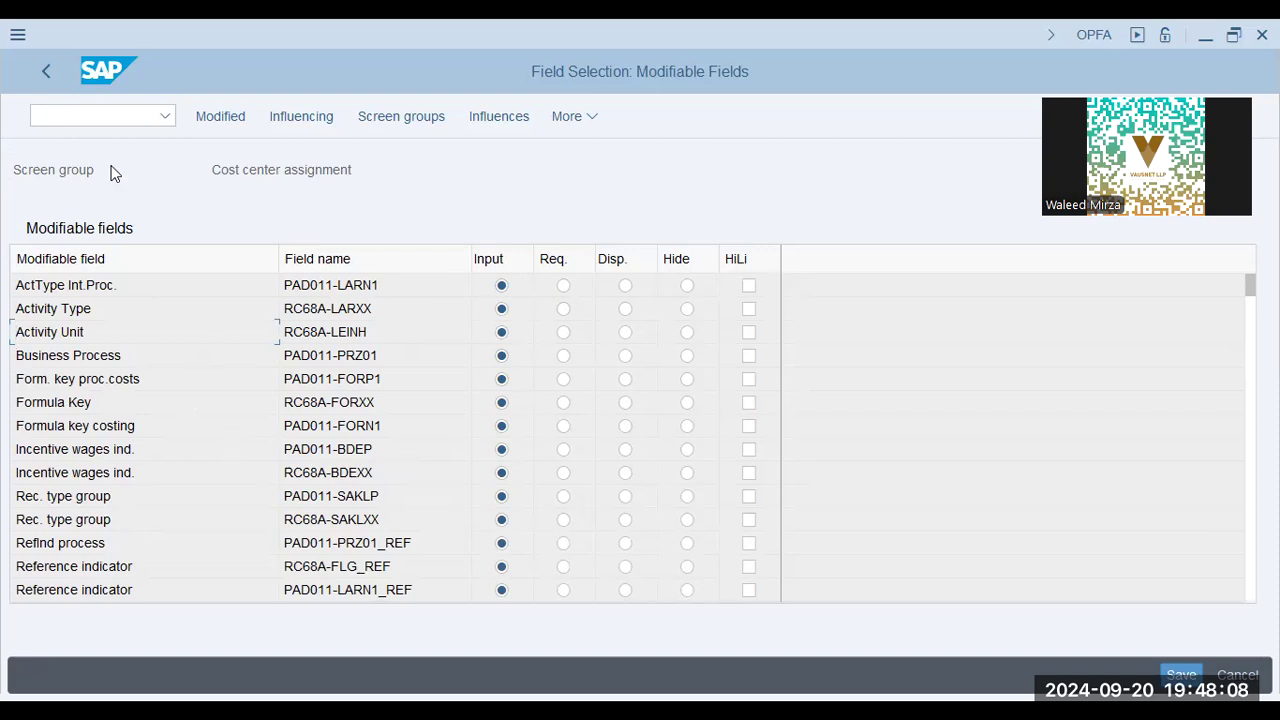
click(130, 314)
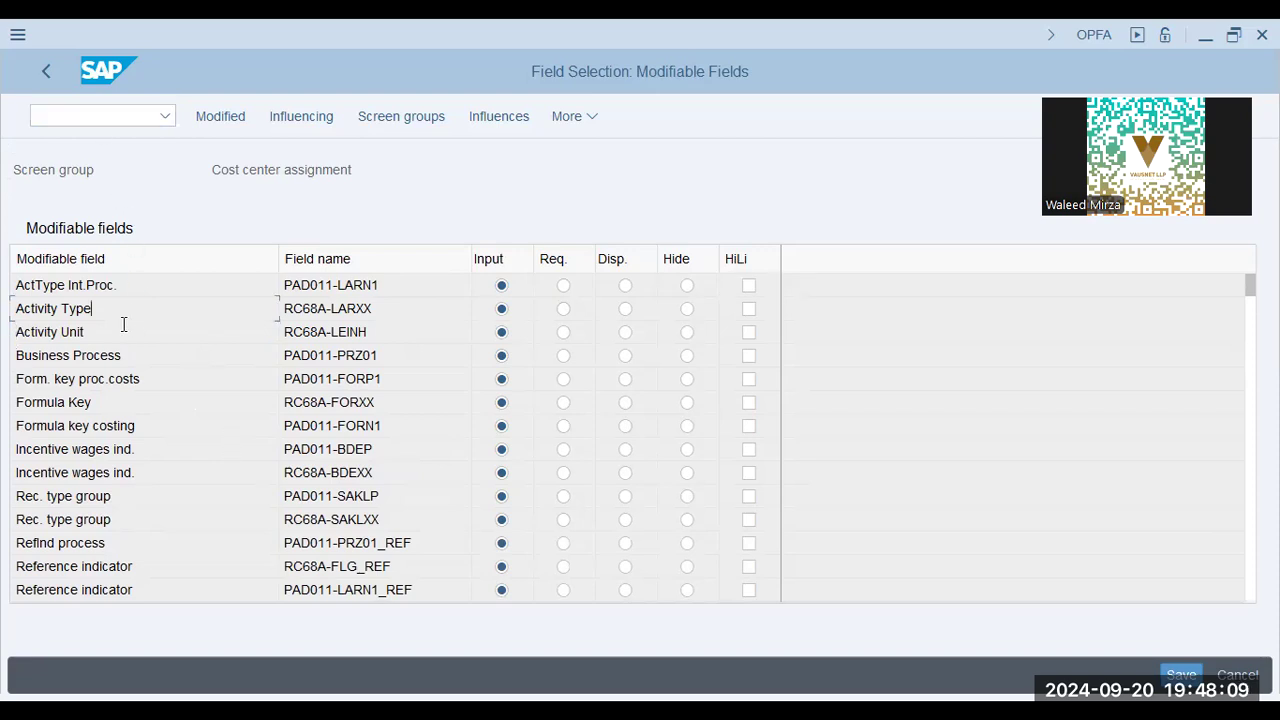
click(45, 79)
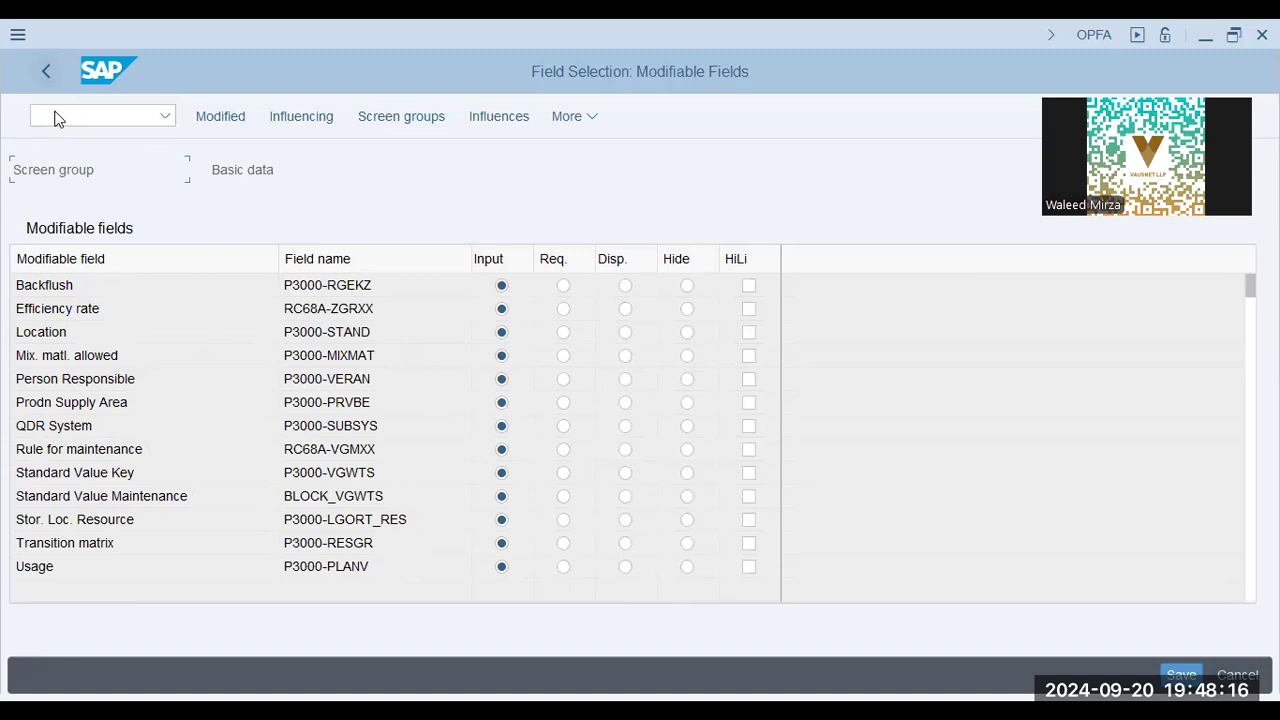
click(58, 66)
Review the modifiable fields of the Default values and Scheduling screen groups
double_click(103, 244)
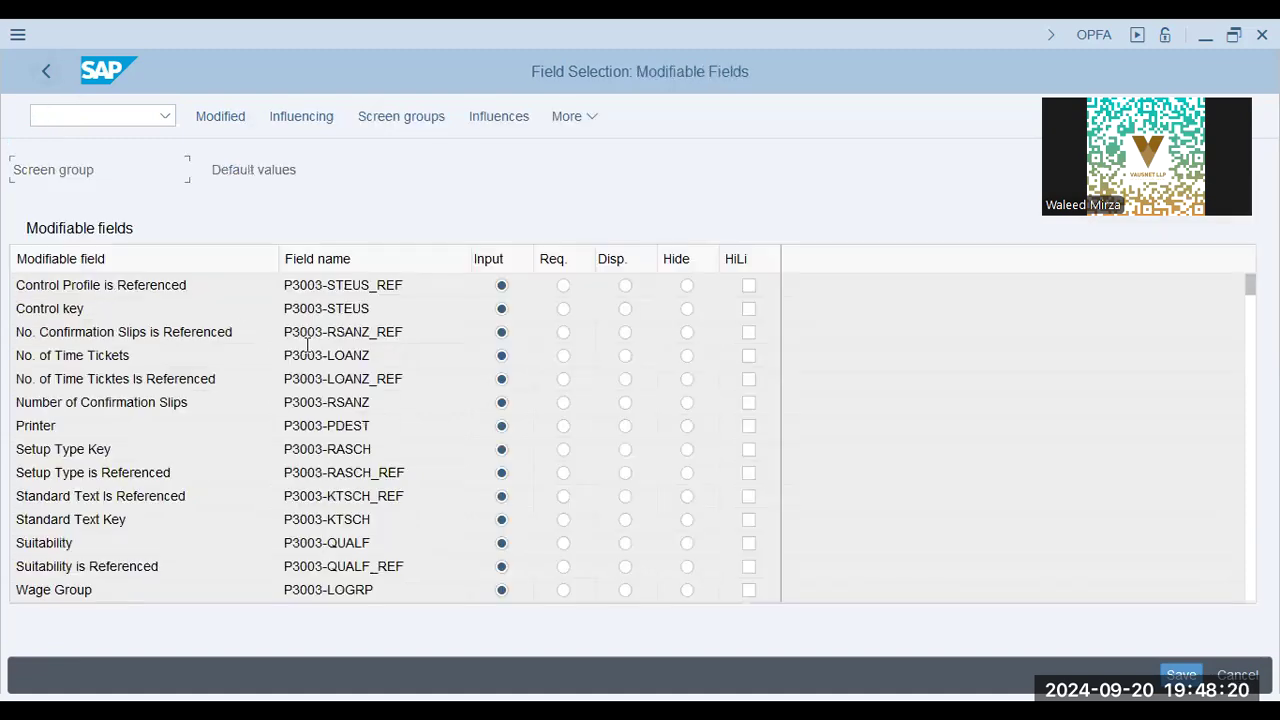
scroll(500, 470, down, 2)
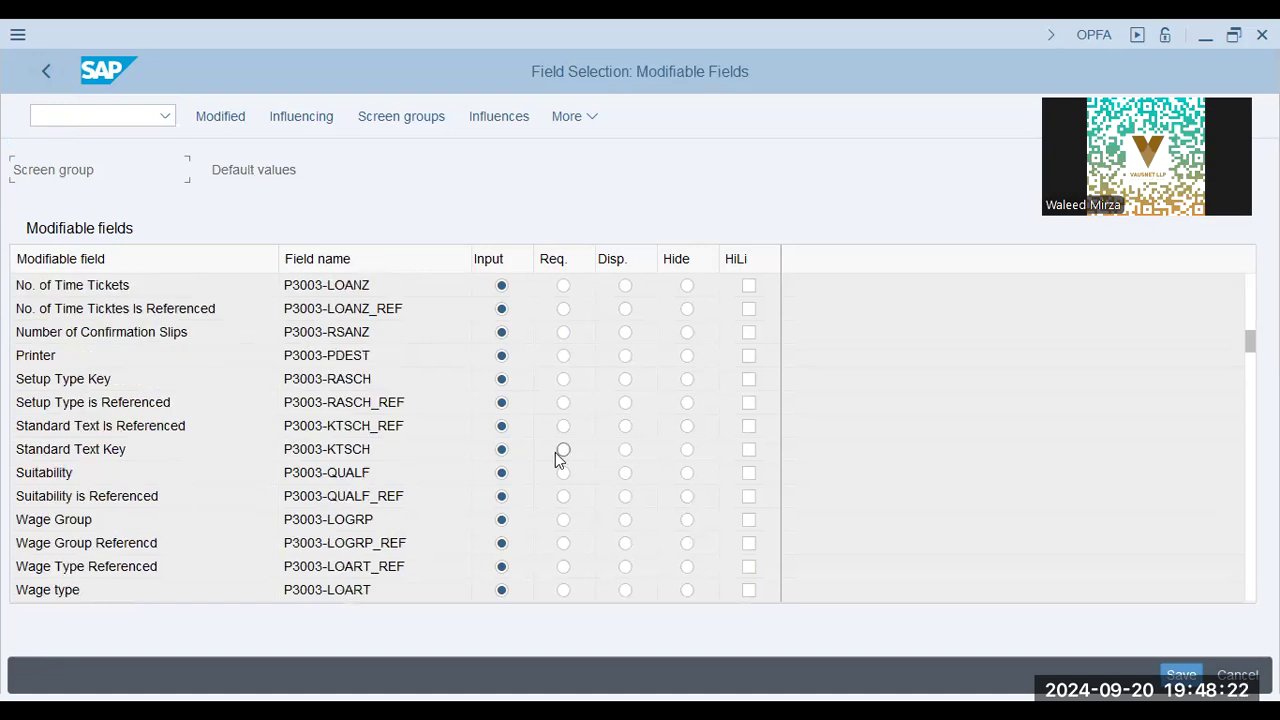
key(F3)
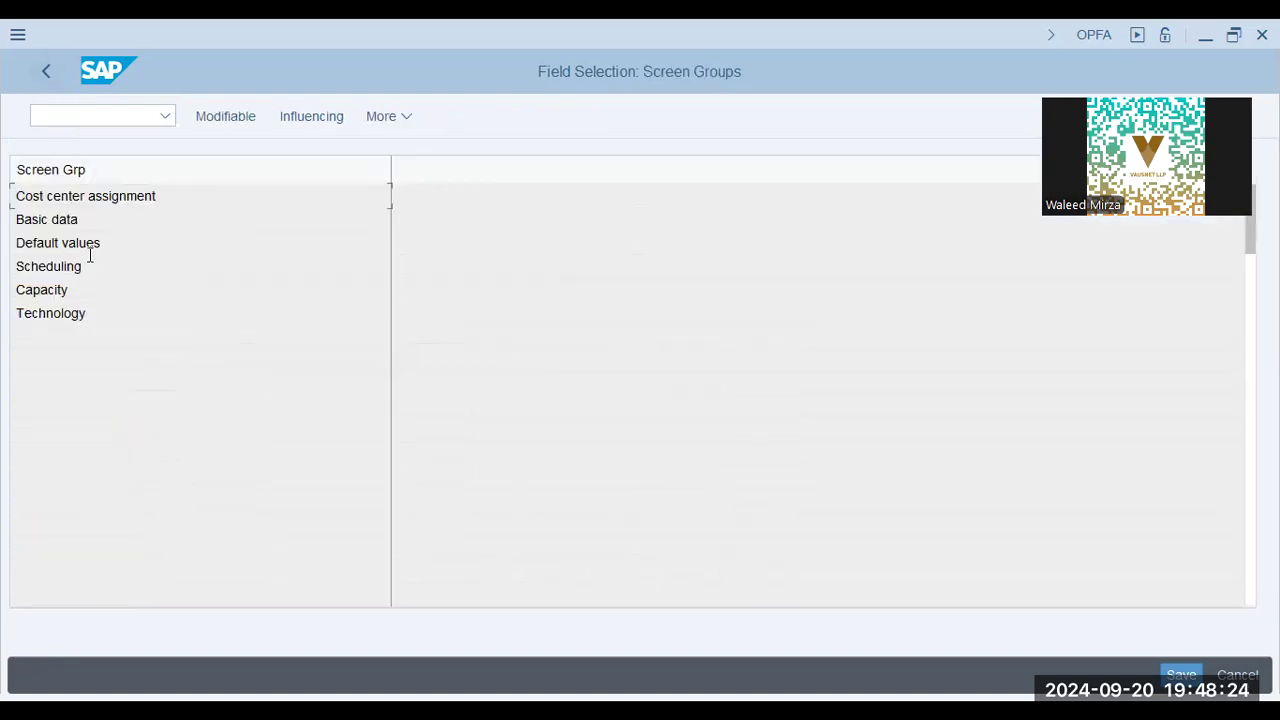
double_click(83, 268)
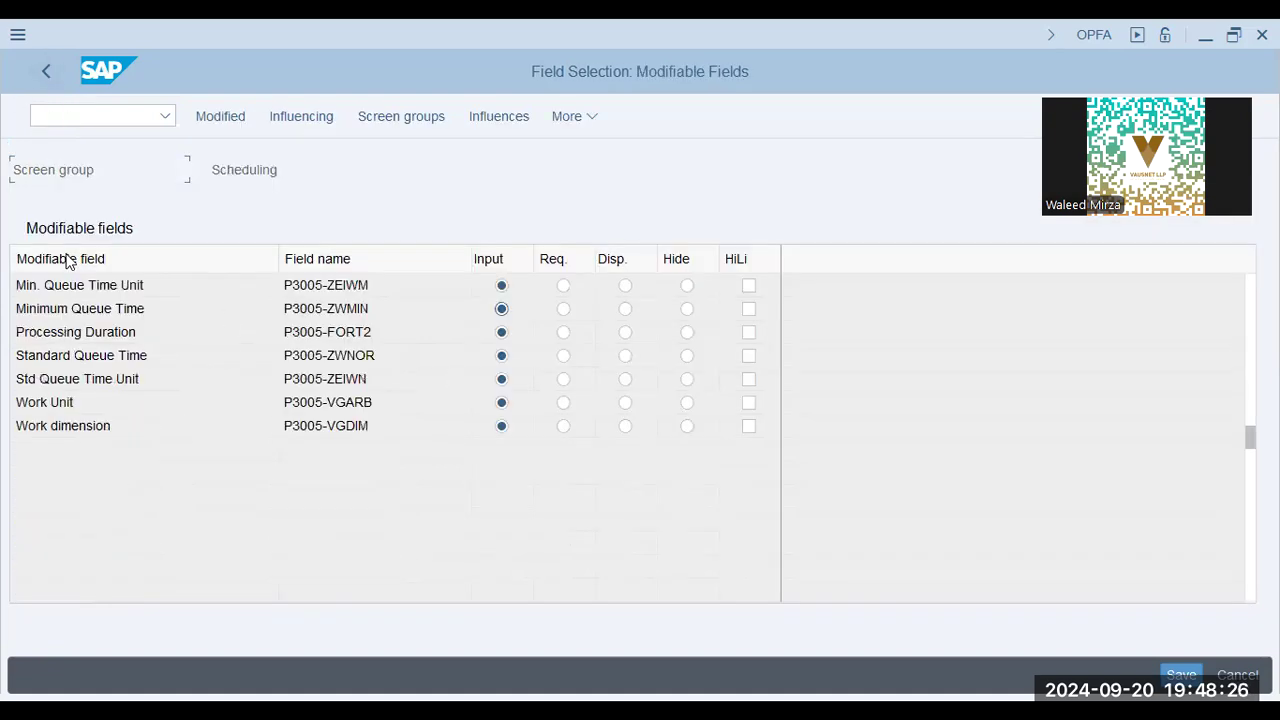
click(55, 424)
click(50, 74)
Review the modifiable fields of the Capacity screen group and return to the list of screen groups
click(105, 296)
double_click(105, 296)
click(121, 308)
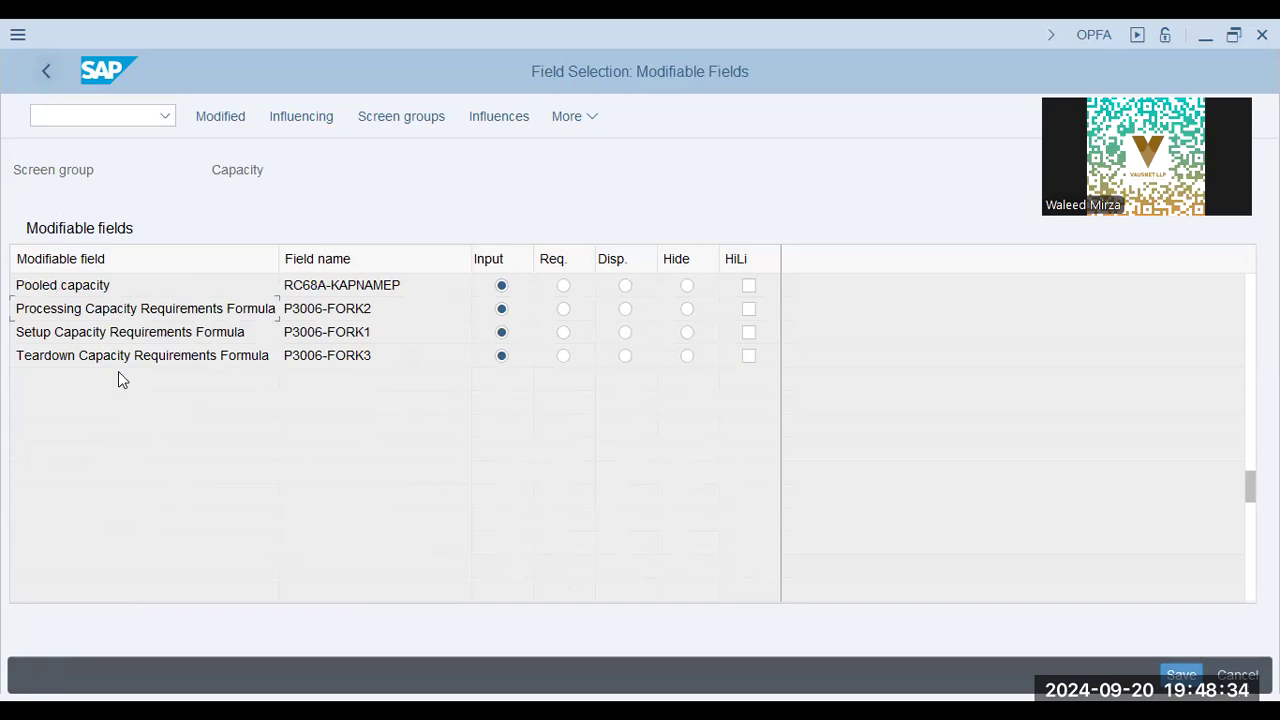
key(F3)
Inspect the modifiable and influencing fields of the Technology screen group, leave the field selection and switch back to the Work Centers slide
double_click(87, 311)
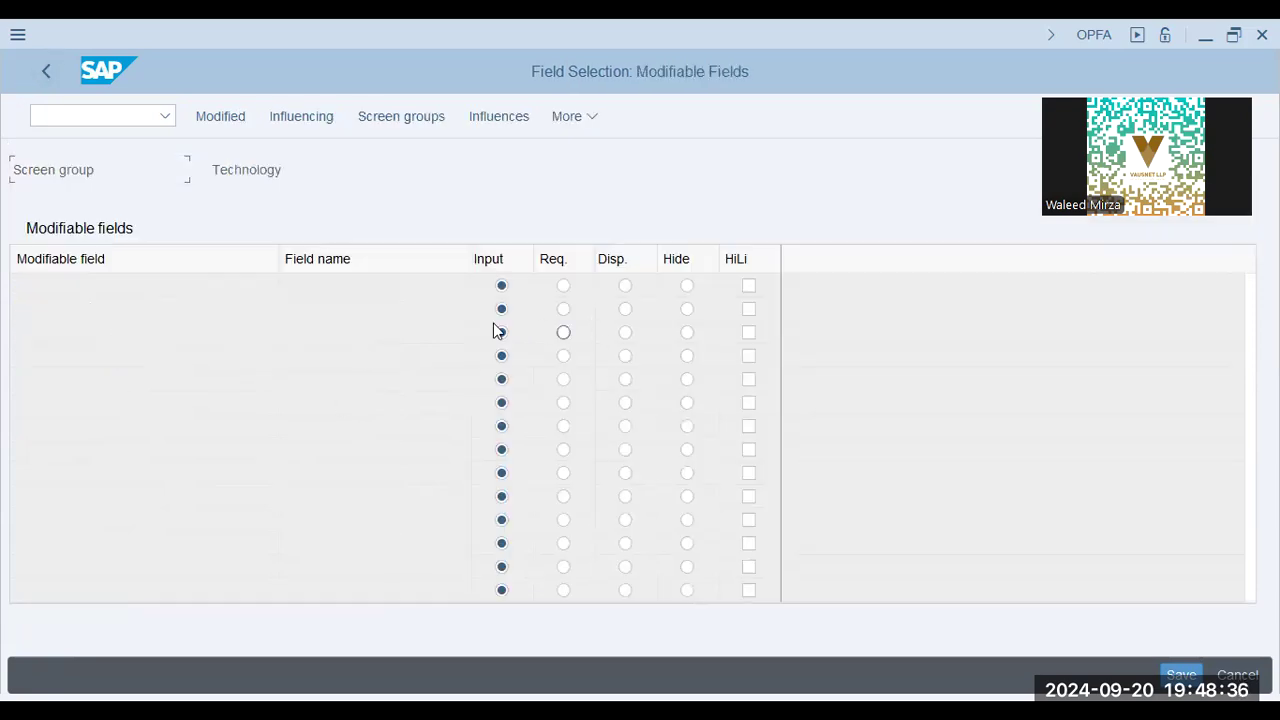
click(116, 388)
double_click(114, 388)
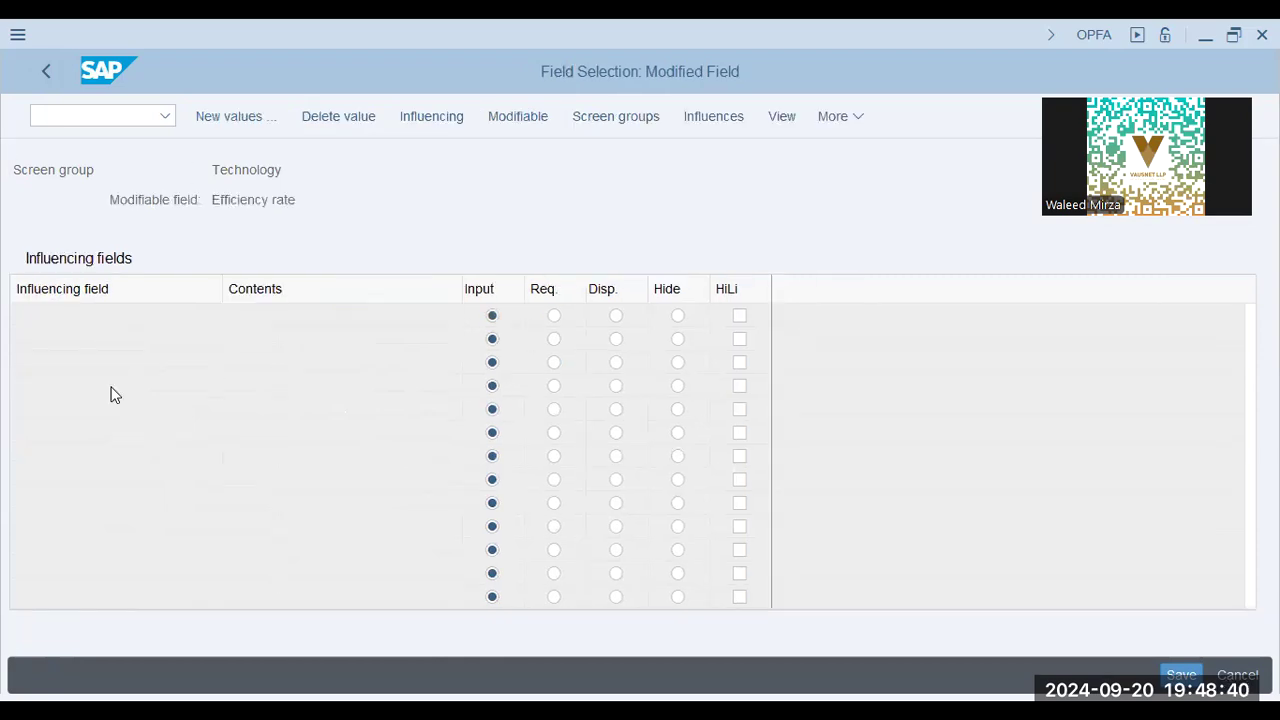
double_click(40, 386)
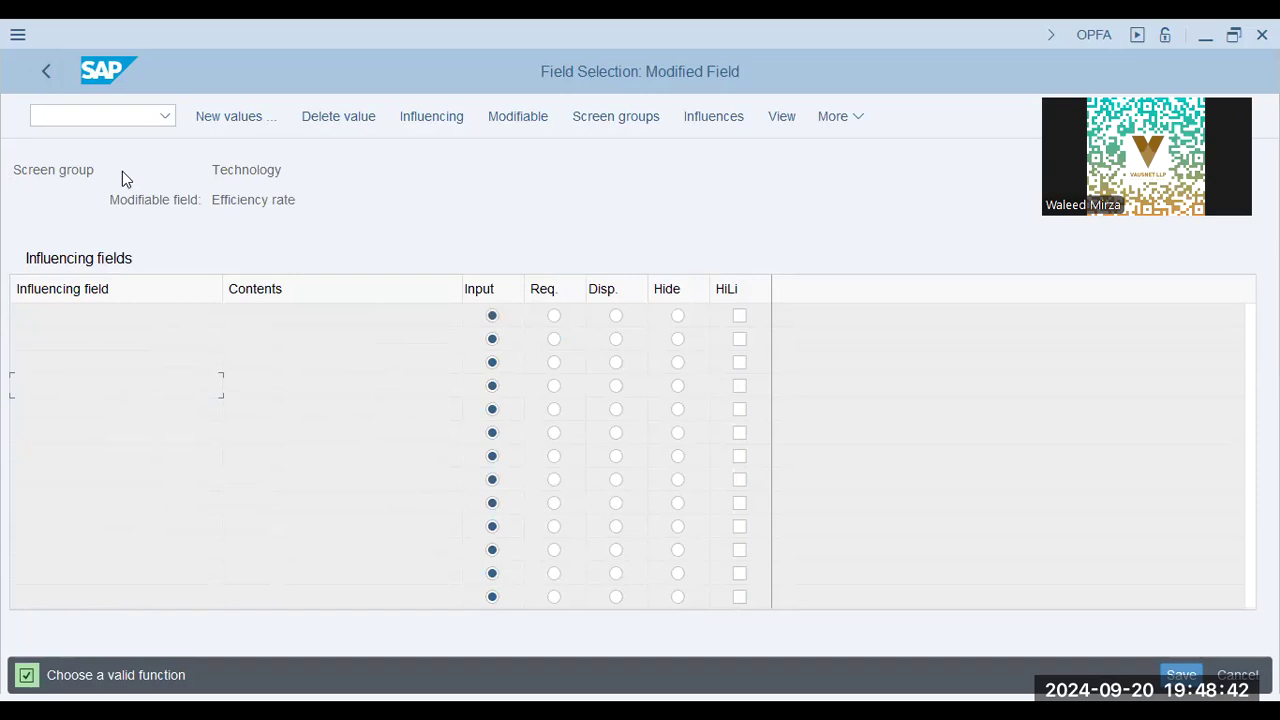
click(54, 64)
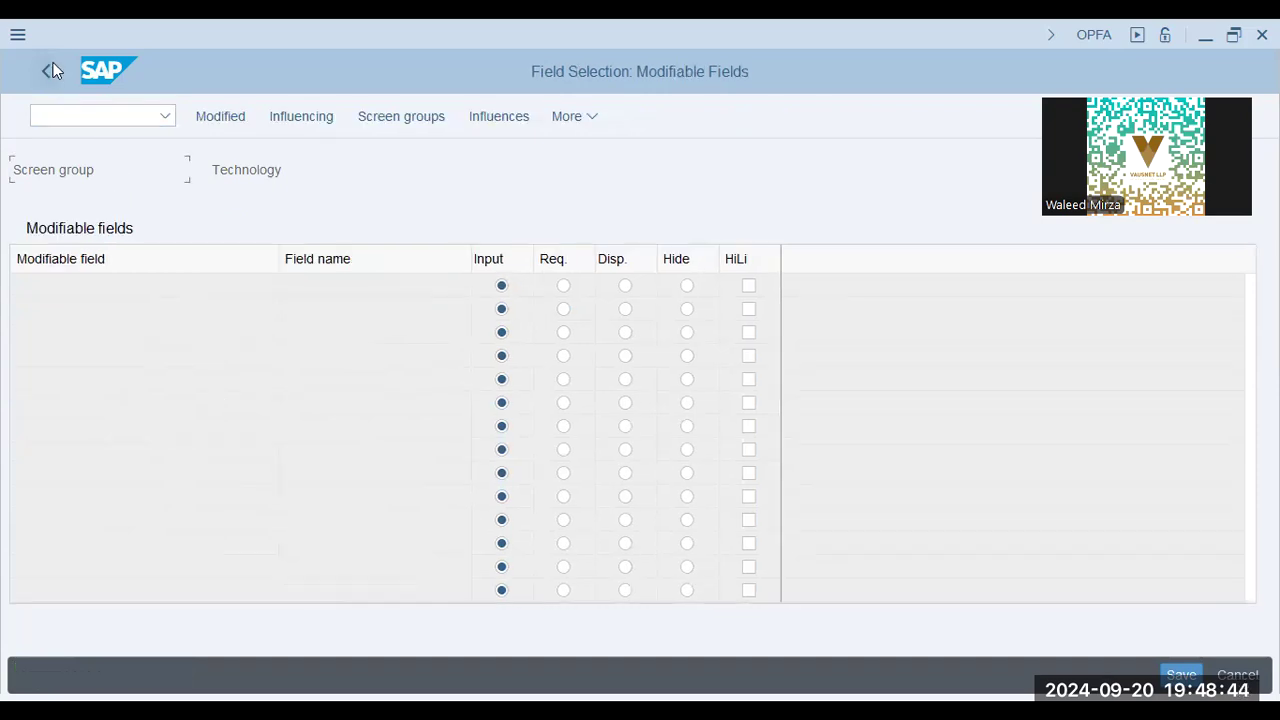
click(53, 64)
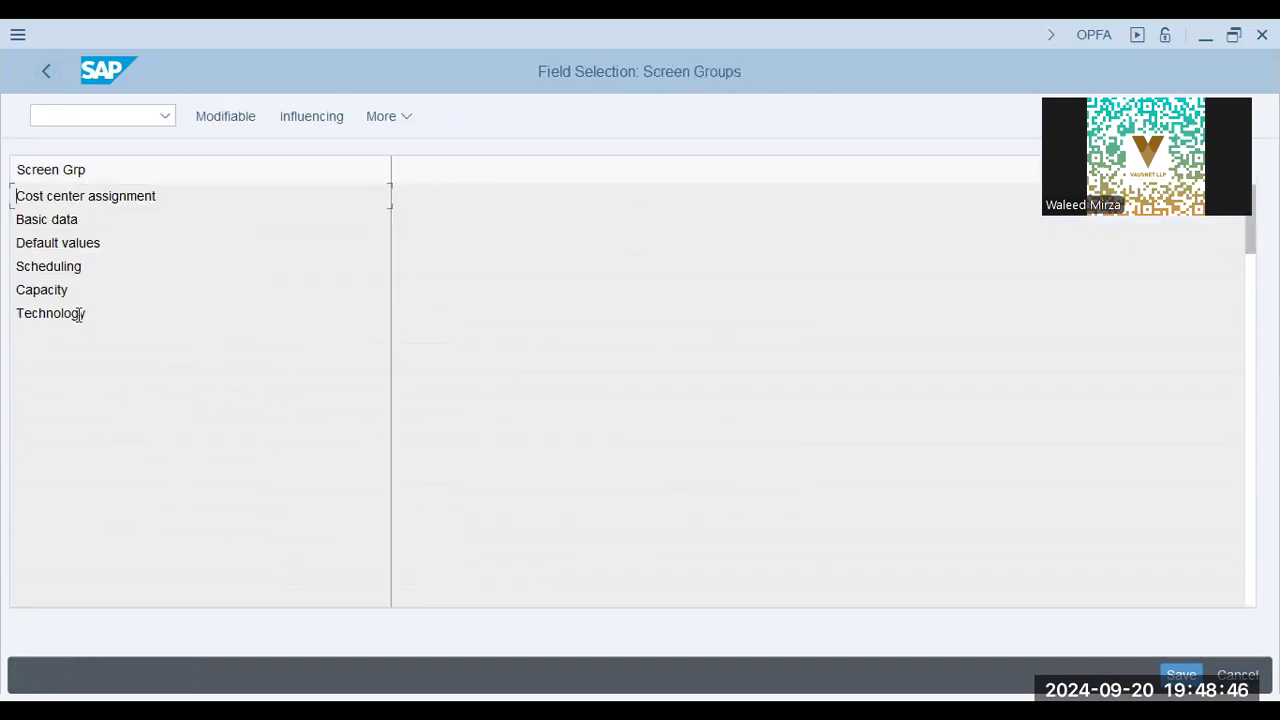
click(44, 67)
key(alt+Tab)
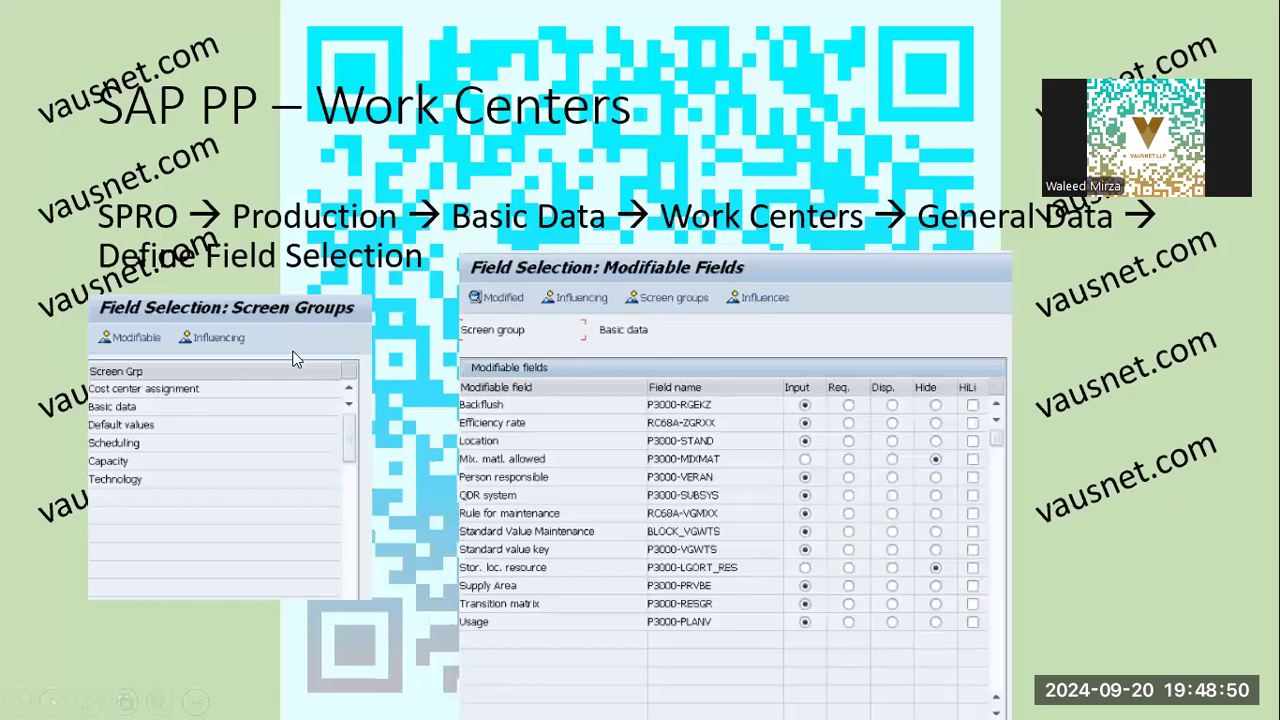